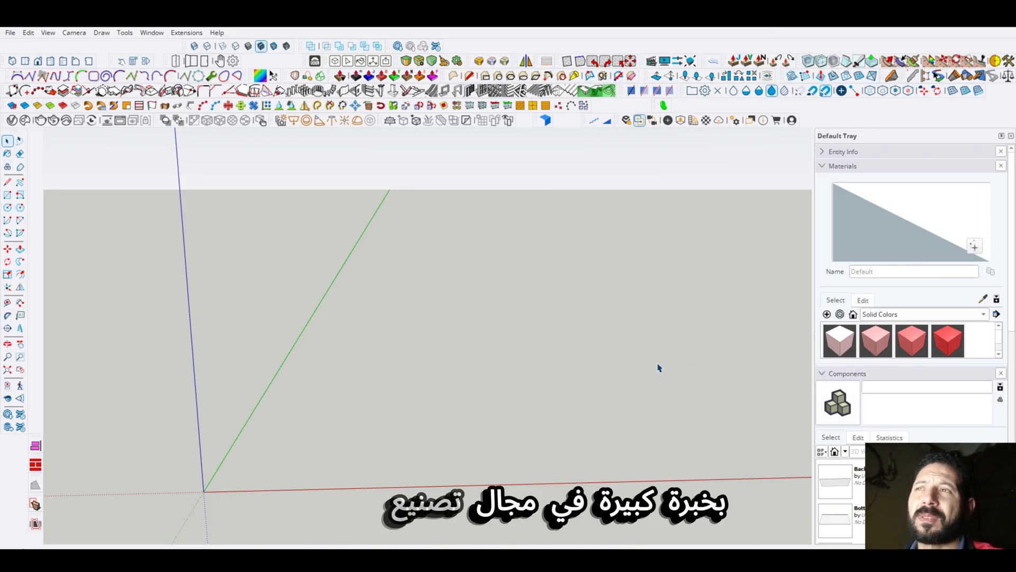
pyautogui.moveTo(584, 371); pyautogui.dragTo(563, 367, button='middle')
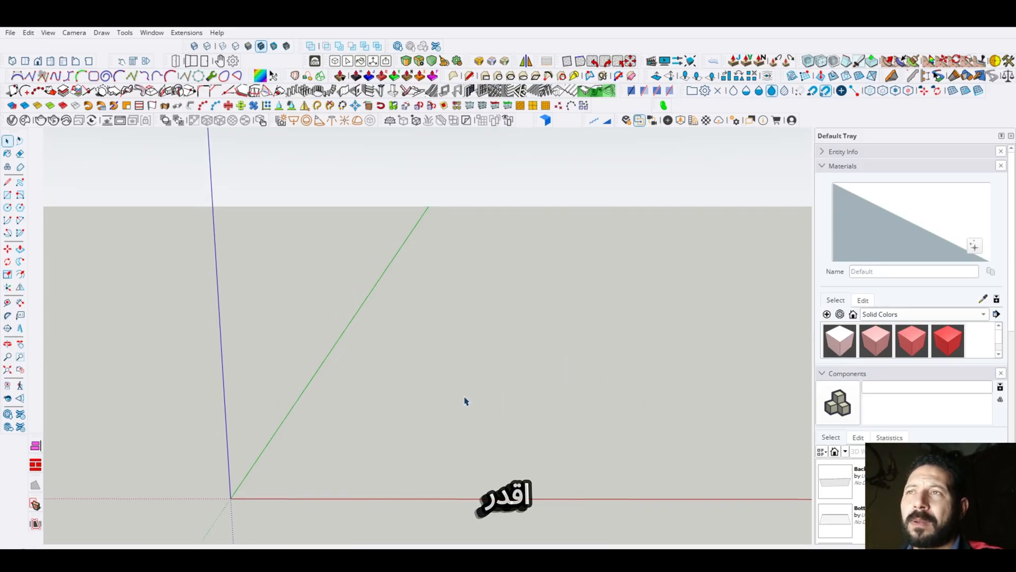
pyautogui.scroll(-1, 391, 372)
pyautogui.scroll(3, 514, 462)
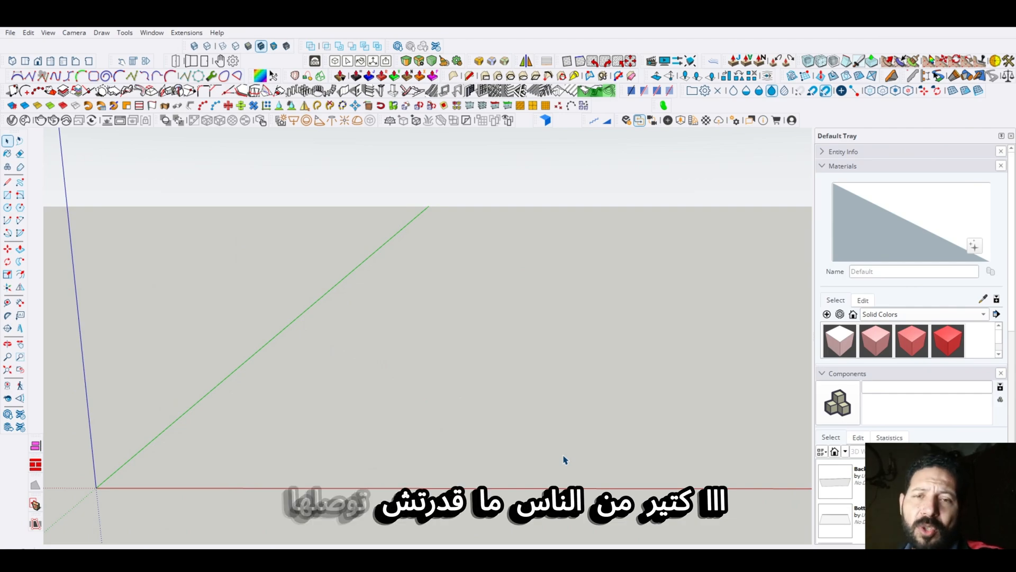
pyautogui.scroll(-1, 564, 460)
pyautogui.moveTo(562, 460); pyautogui.dragTo(508, 422, button='middle')
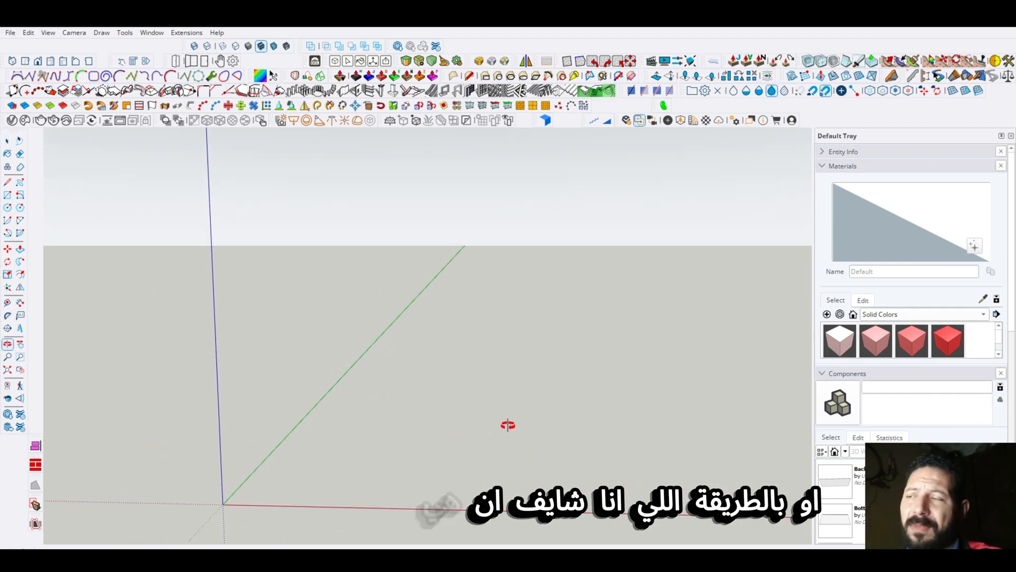
pyautogui.scroll(2, 587, 492)
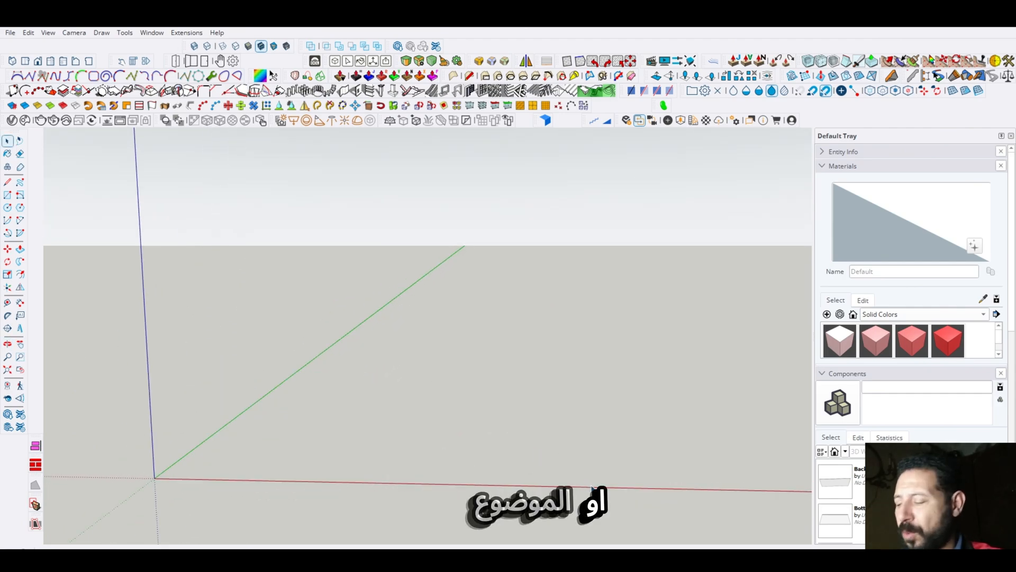
pyautogui.keyDown('shift'); pyautogui.moveTo(592, 487); pyautogui.dragTo(539, 457, button='middle'); pyautogui.keyUp('shift')
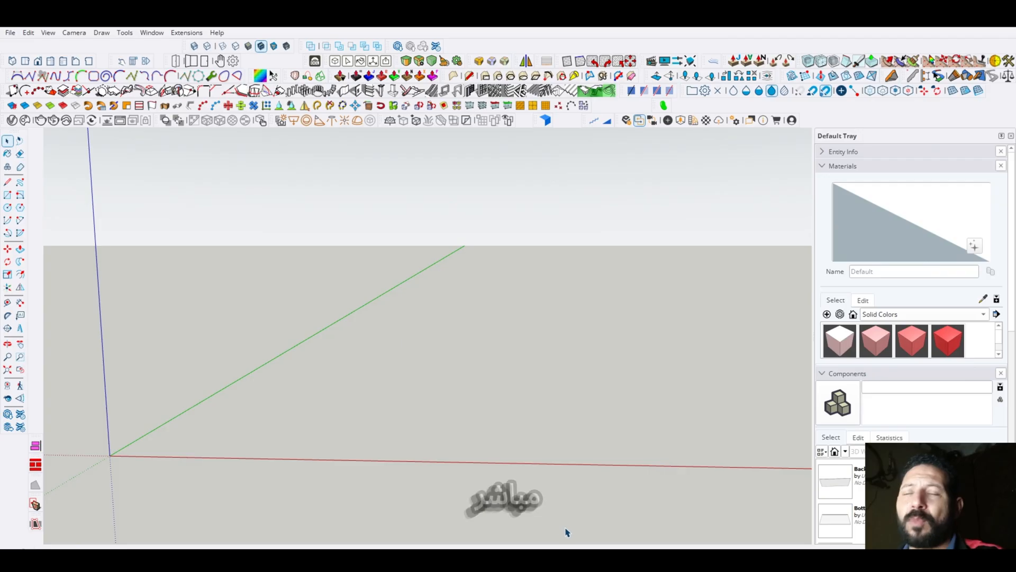
pyautogui.moveTo(479, 425); pyautogui.dragTo(505, 426, button='middle')
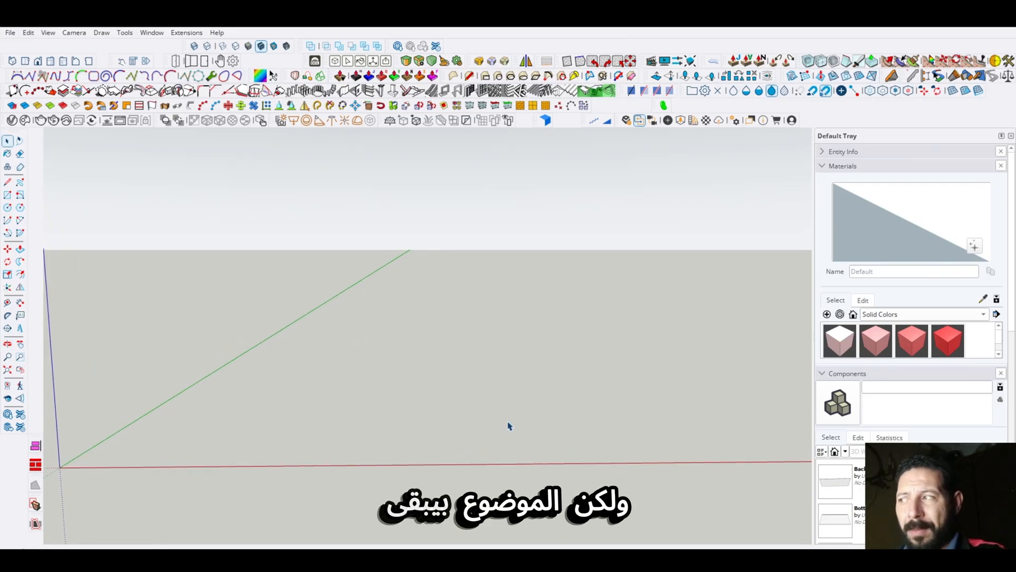
pyautogui.scroll(-1, 541, 437)
pyautogui.scroll(-1, 550, 446)
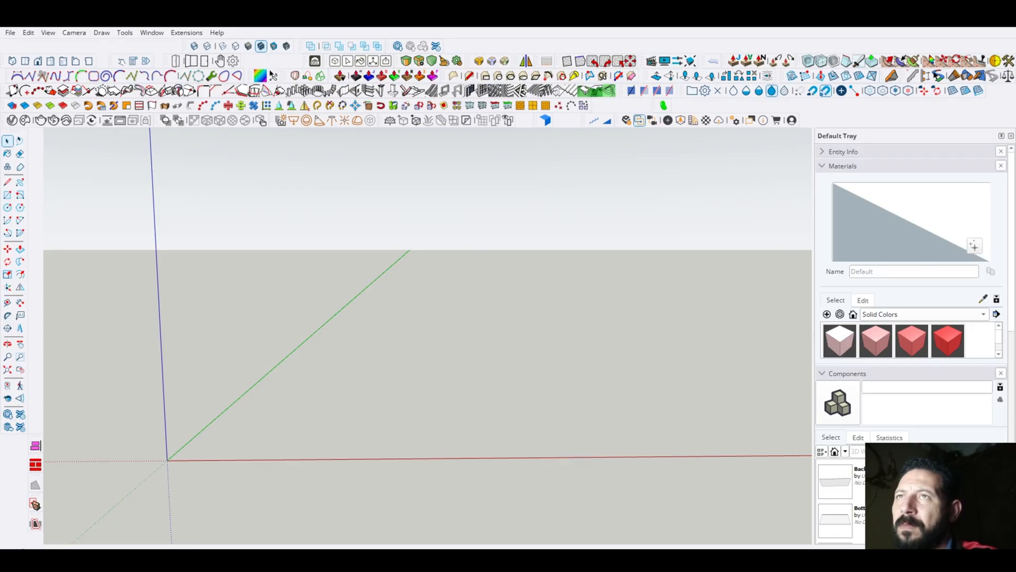
pyautogui.moveTo(438, 389); pyautogui.dragTo(431, 434, button='middle')
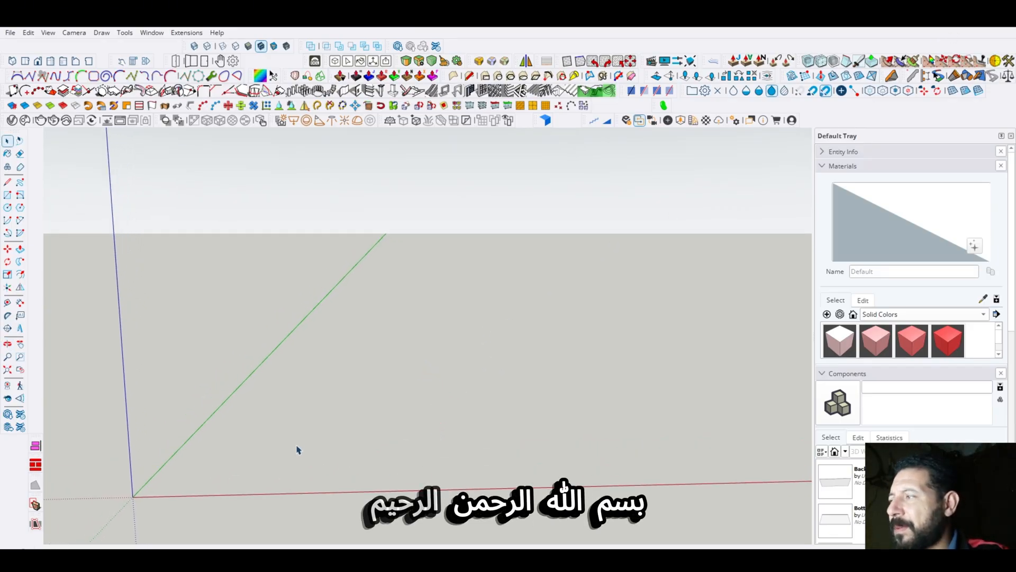
pyautogui.scroll(-1, 290, 449)
pyautogui.scroll(2, 217, 476)
pyautogui.scroll(-1, 216, 477)
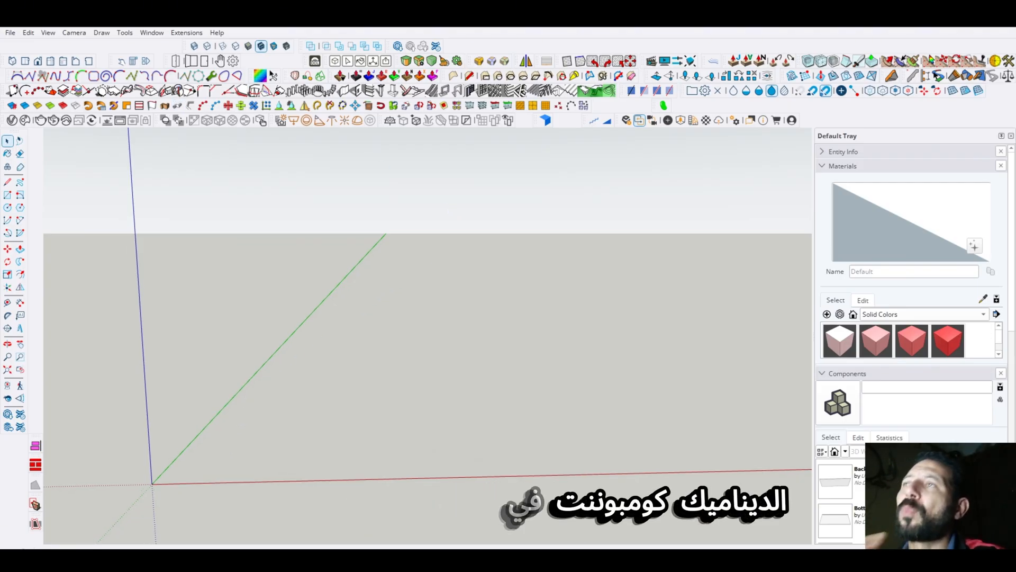
# - Close the Default Tray to widen the modelling area
pyautogui.click(1011, 136)
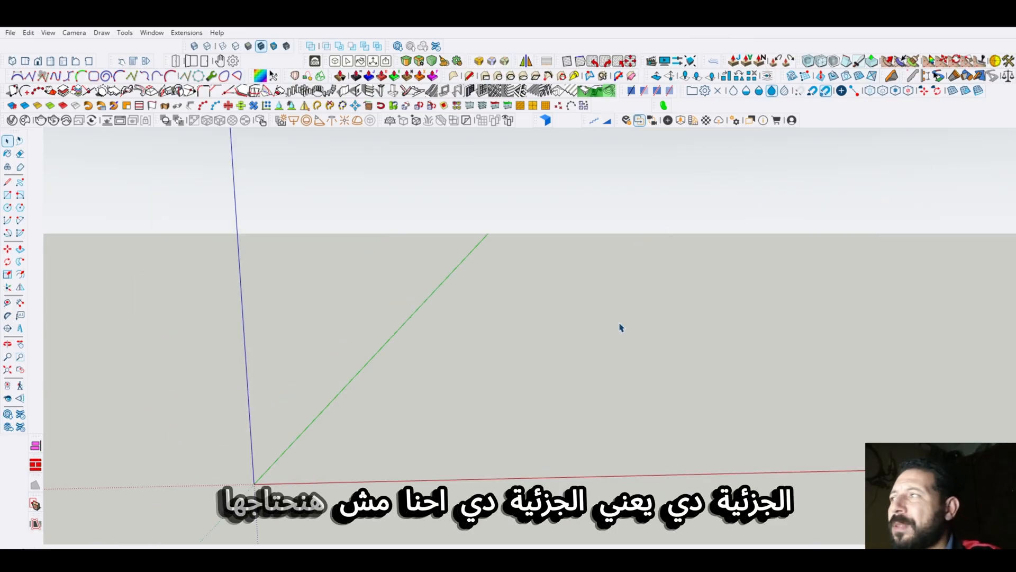
pyautogui.moveTo(627, 325); pyautogui.dragTo(462, 349, button='middle')
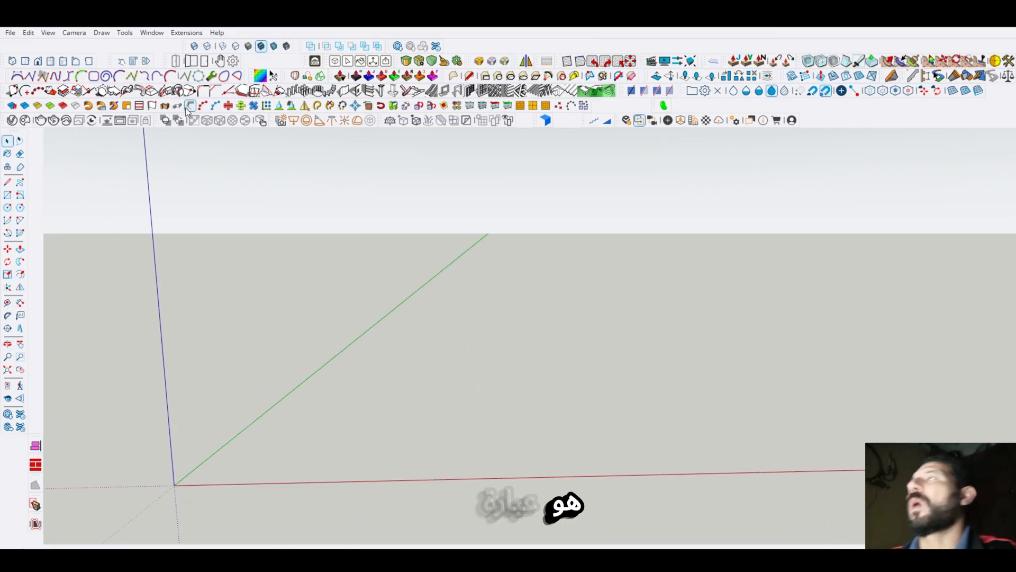
pyautogui.moveTo(111, 63); pyautogui.dragTo(523, 303)
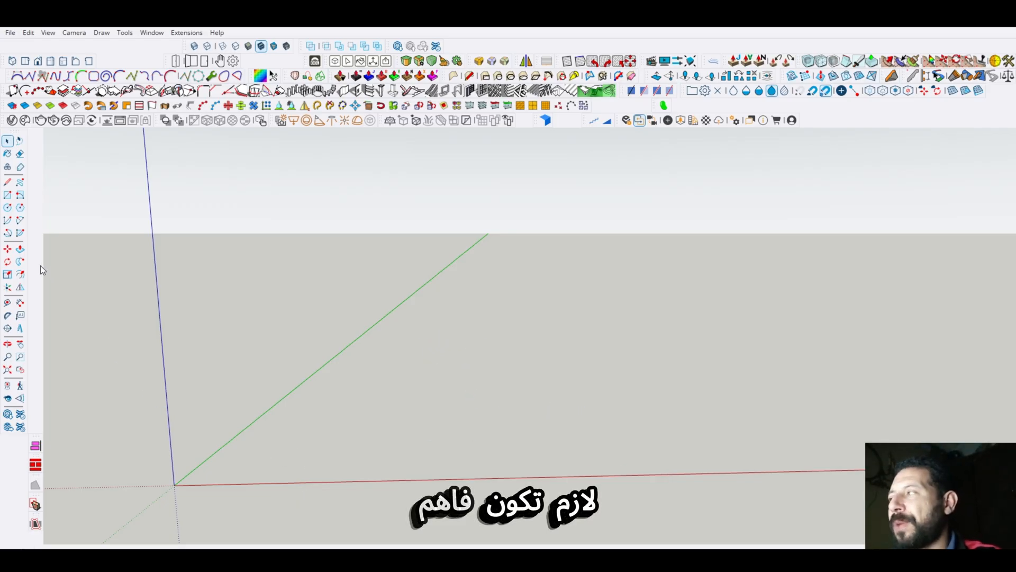
# - Draw a line about 975 cm long parallel to the red axis, just behind it
pyautogui.click(8, 181)
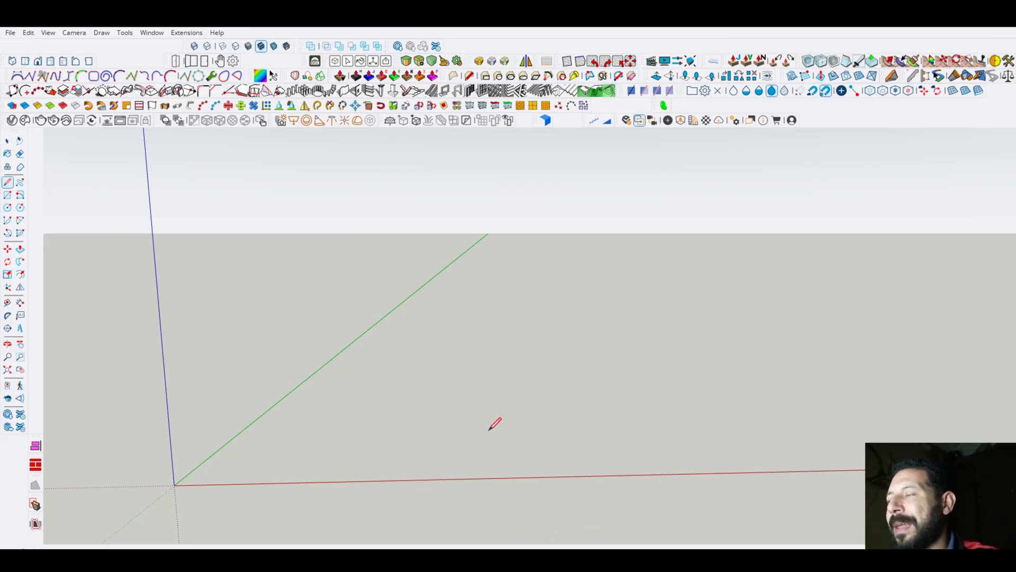
pyautogui.click(414, 466)
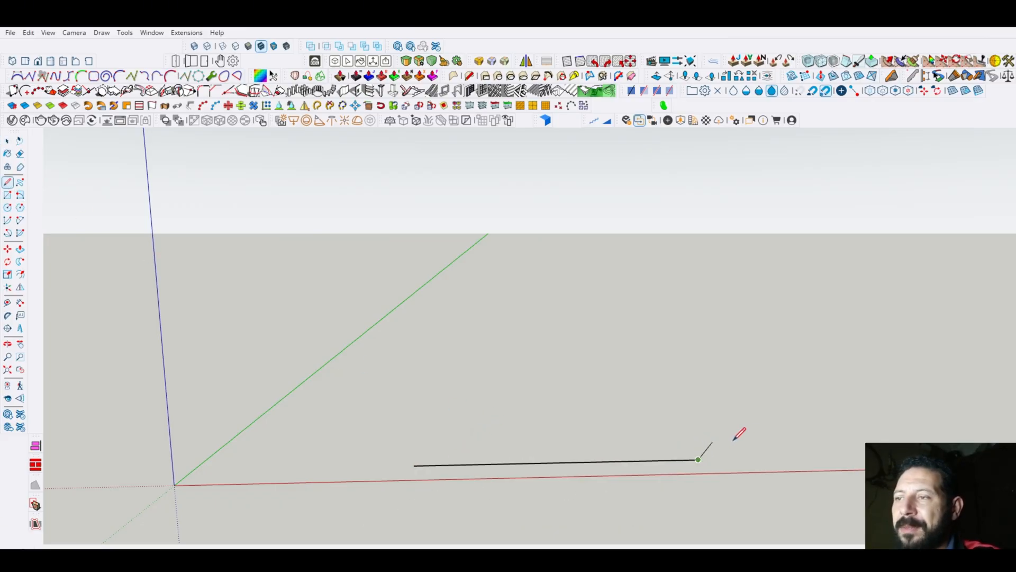
pyautogui.press('space')
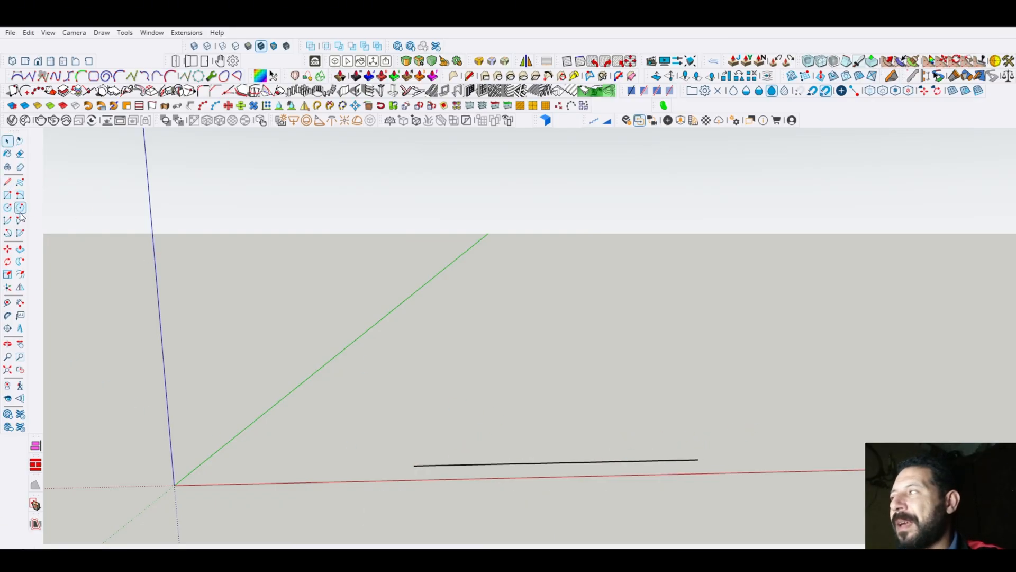
# - Draw a line about 1549 cm long parallel to the green axis and a vertical one about 422 cm high near the origin
pyautogui.click(11, 184)
pyautogui.click(291, 408)
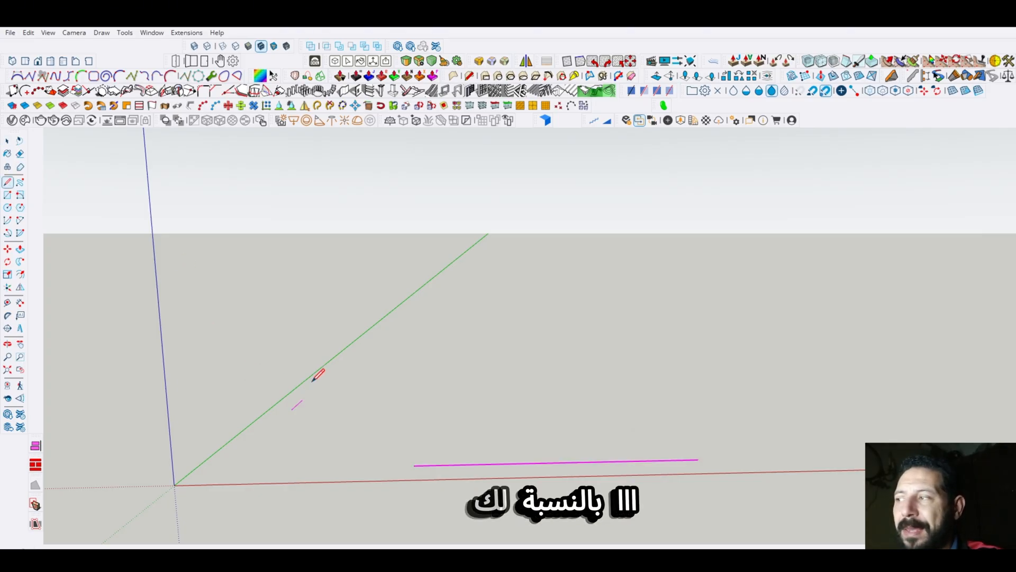
pyautogui.click(374, 336)
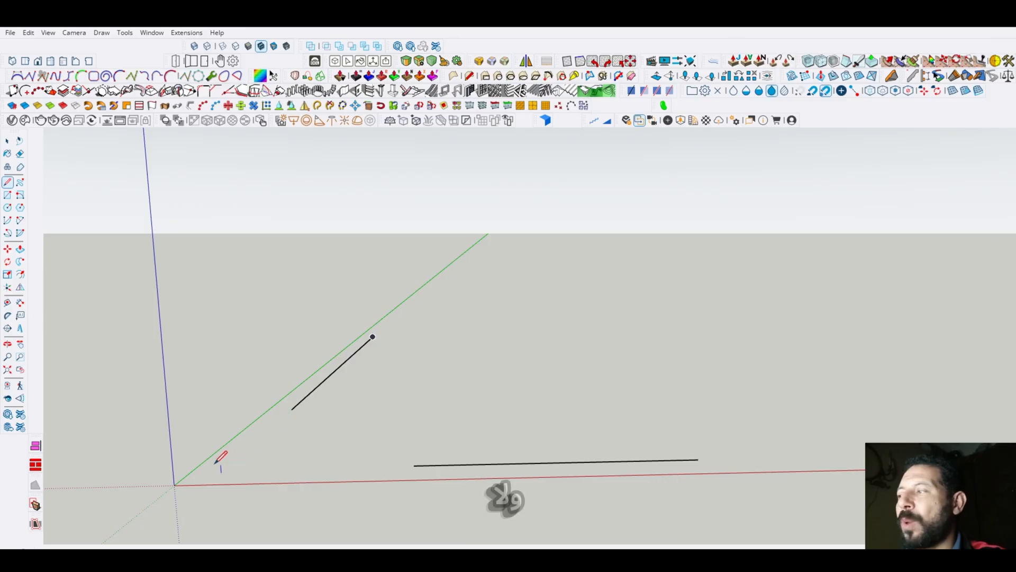
pyautogui.click(212, 301)
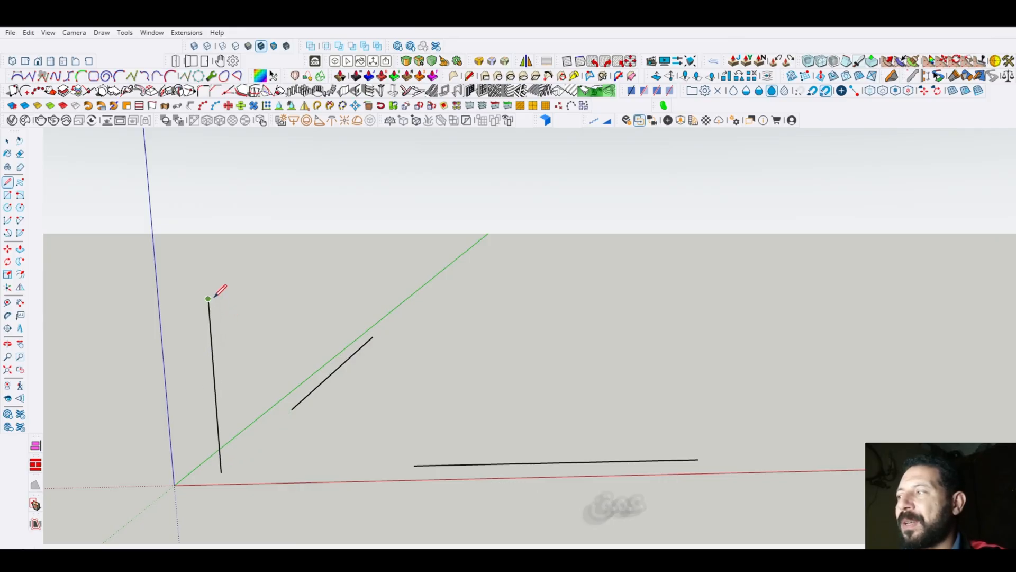
pyautogui.press('space')
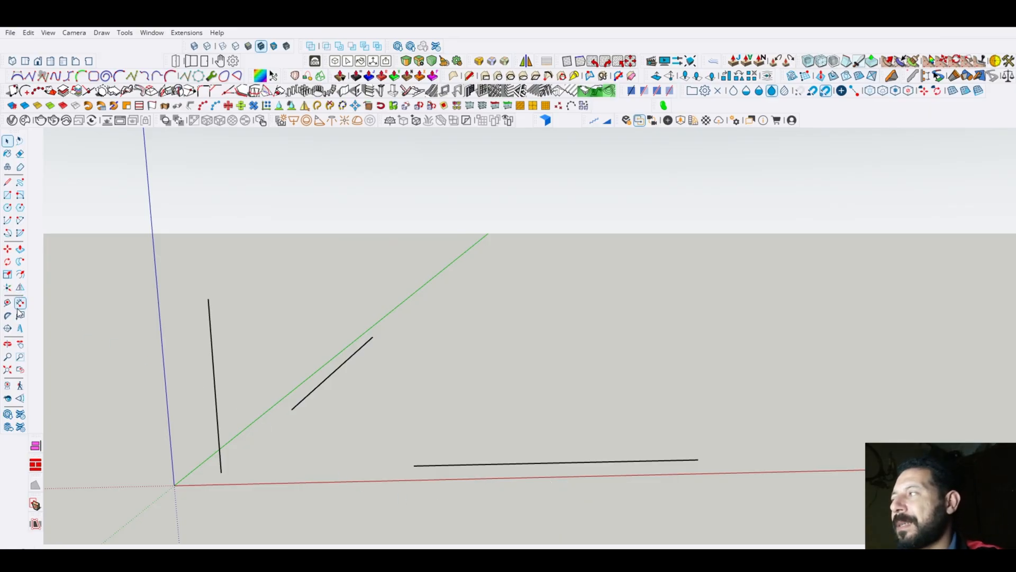
# - Dimension the lengths of the three lines parallel to the red, green and blue axes
pyautogui.click(413, 465)
pyautogui.click(698, 459)
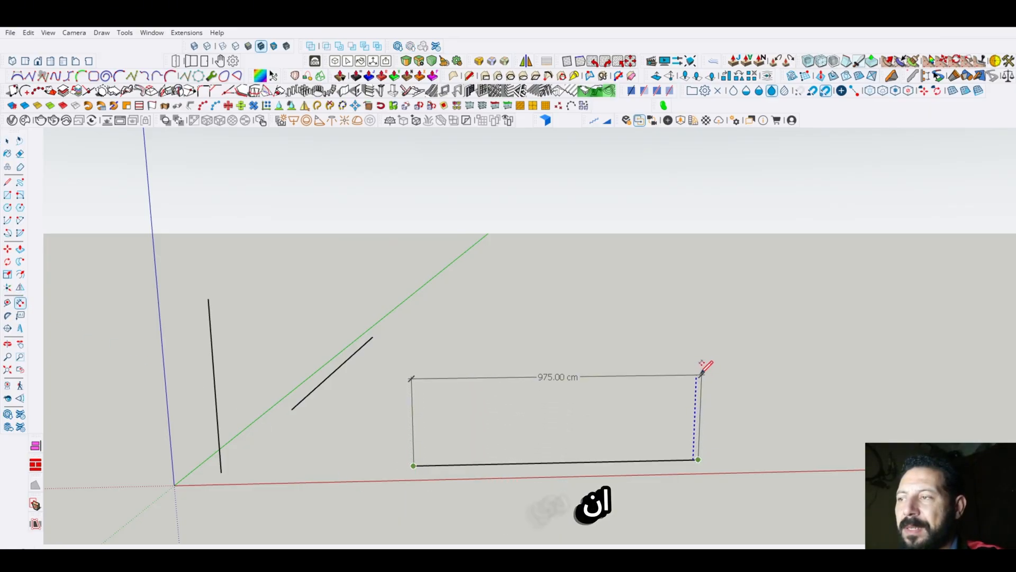
pyautogui.click(701, 373)
pyautogui.press('space')
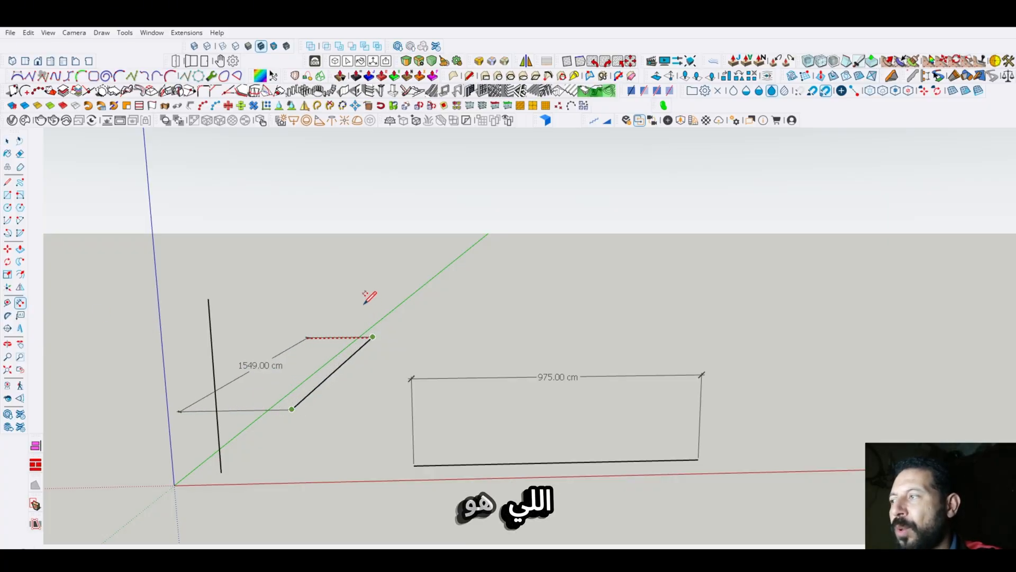
pyautogui.click(269, 369)
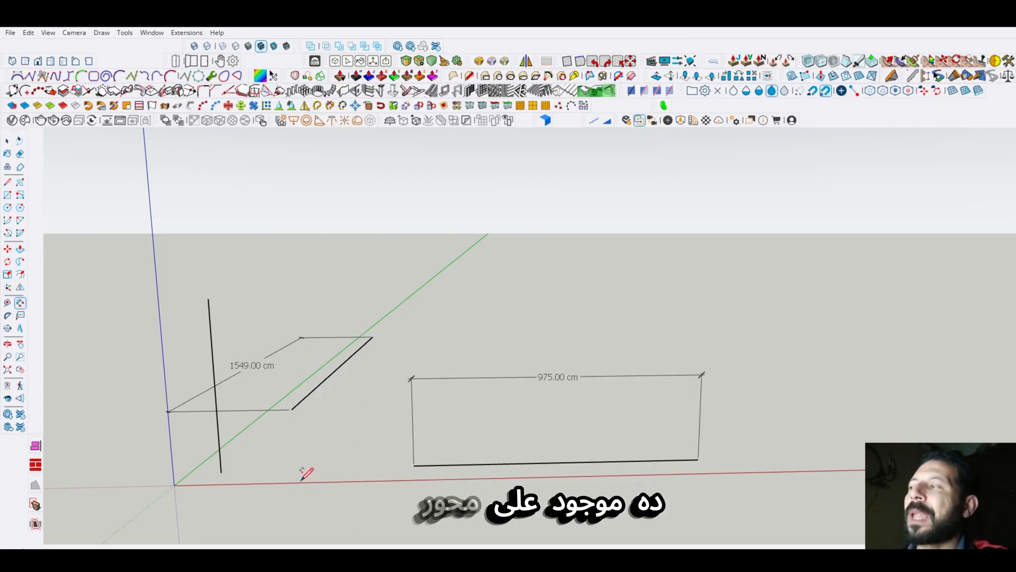
pyautogui.click(221, 472)
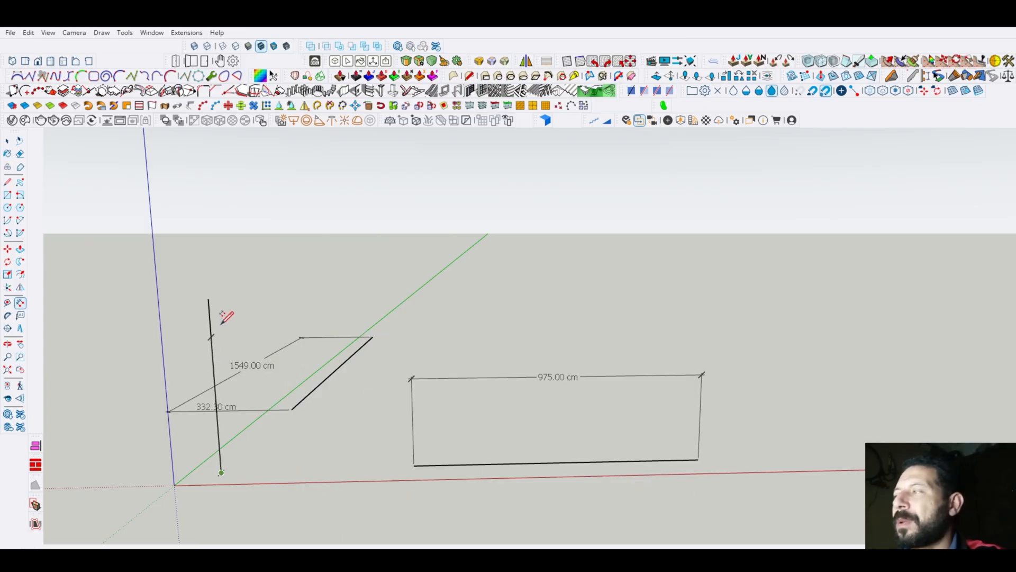
pyautogui.click(208, 298)
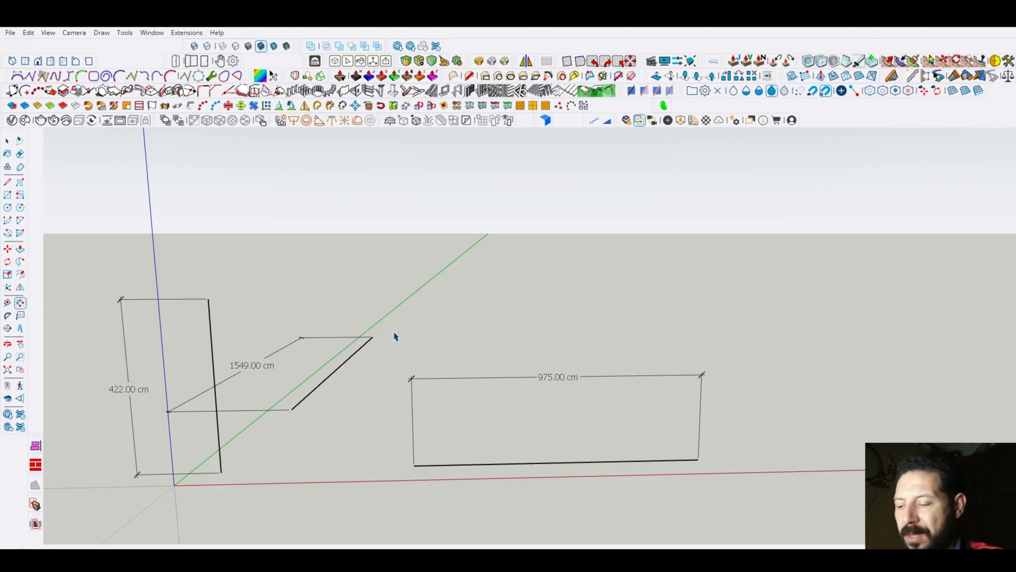
# - Delete all three lines together with their dimensions
pyautogui.press('space')
pyautogui.moveTo(696, 273); pyautogui.dragTo(185, 491)
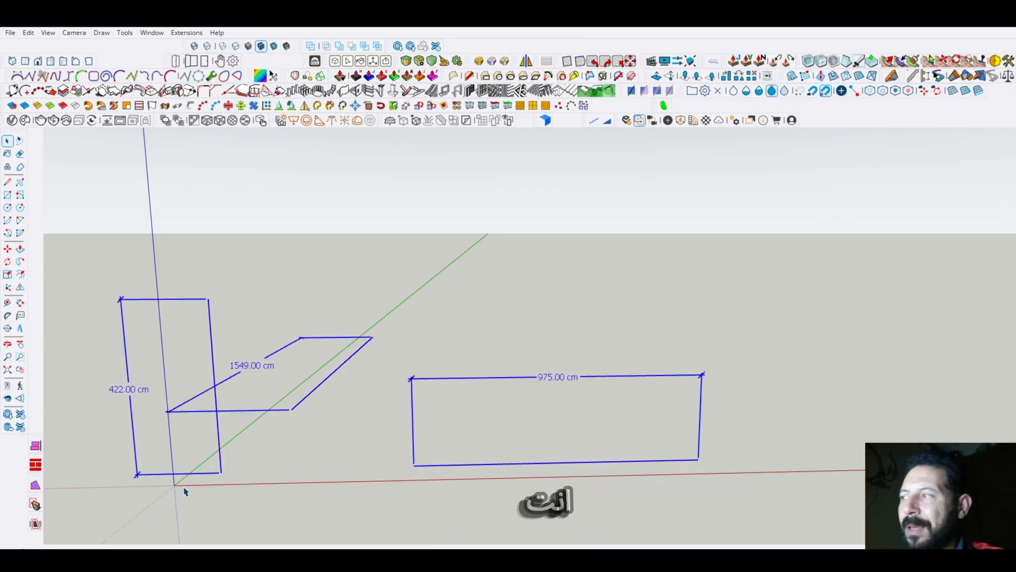
pyautogui.press('Delete')
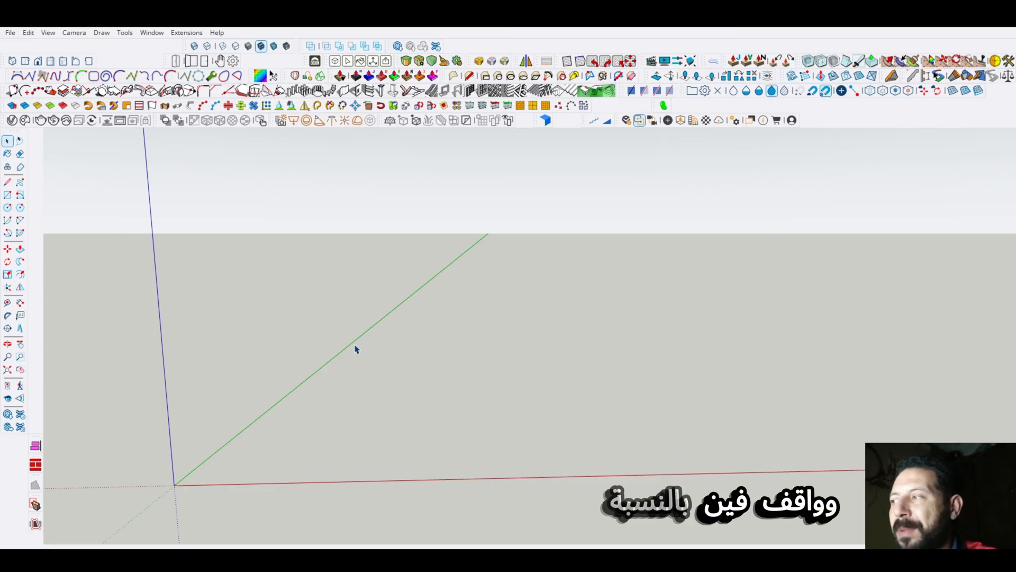
# - Draw a 100 cm line from the origin along the red axis
pyautogui.press('l')
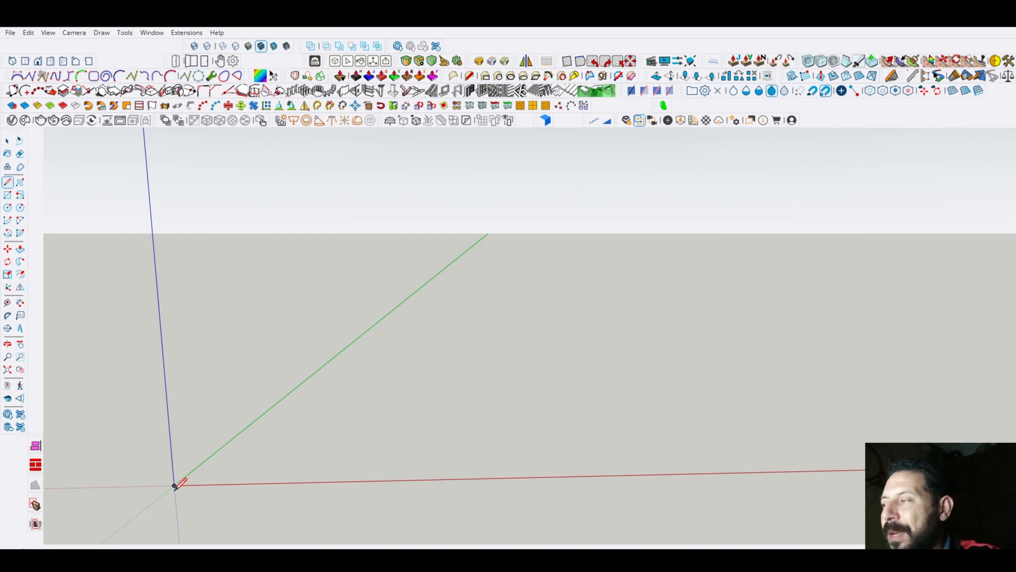
pyautogui.scroll(5, 175, 488)
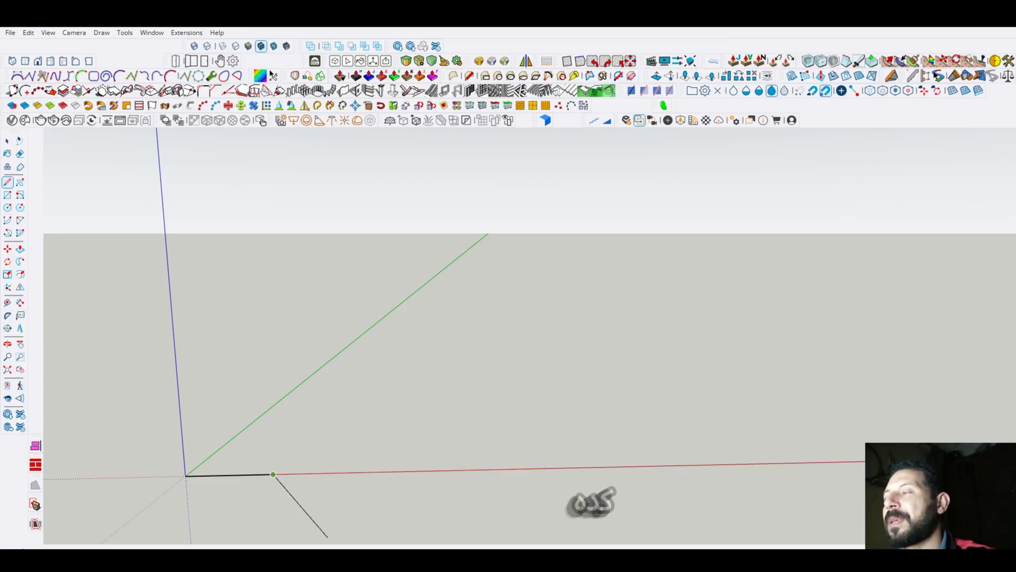
pyautogui.scroll(3, 252, 503)
pyautogui.press('space')
pyautogui.scroll(3, 240, 476)
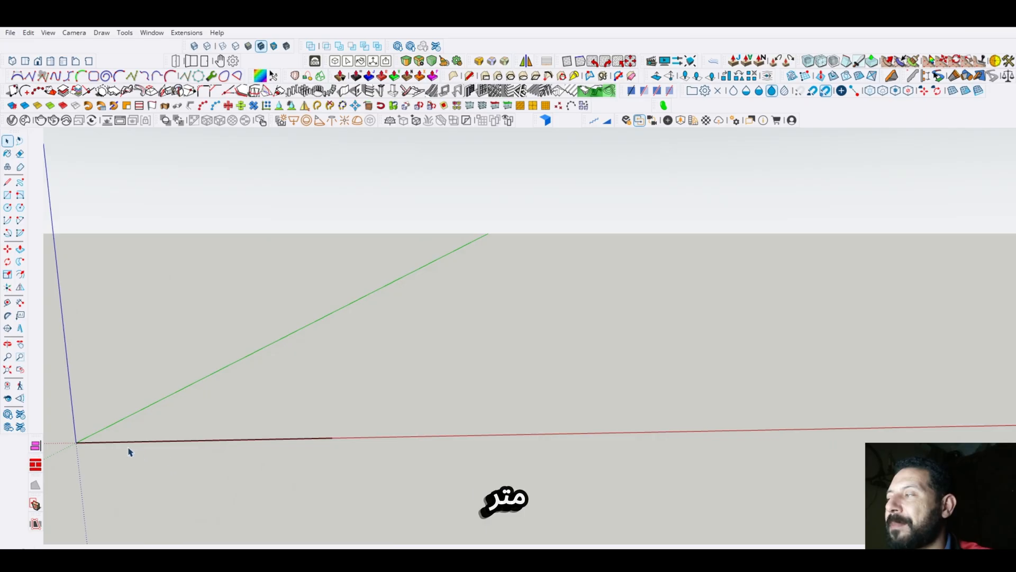
# - Dimension the length of the line on the red axis, placing the dimension a short distance above it
pyautogui.press('l')
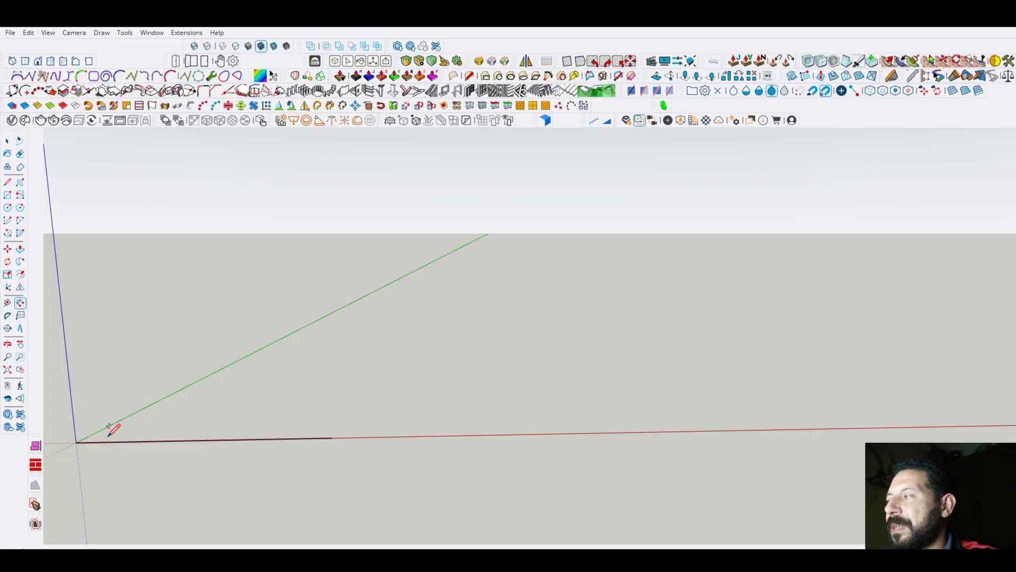
pyautogui.click(76, 442)
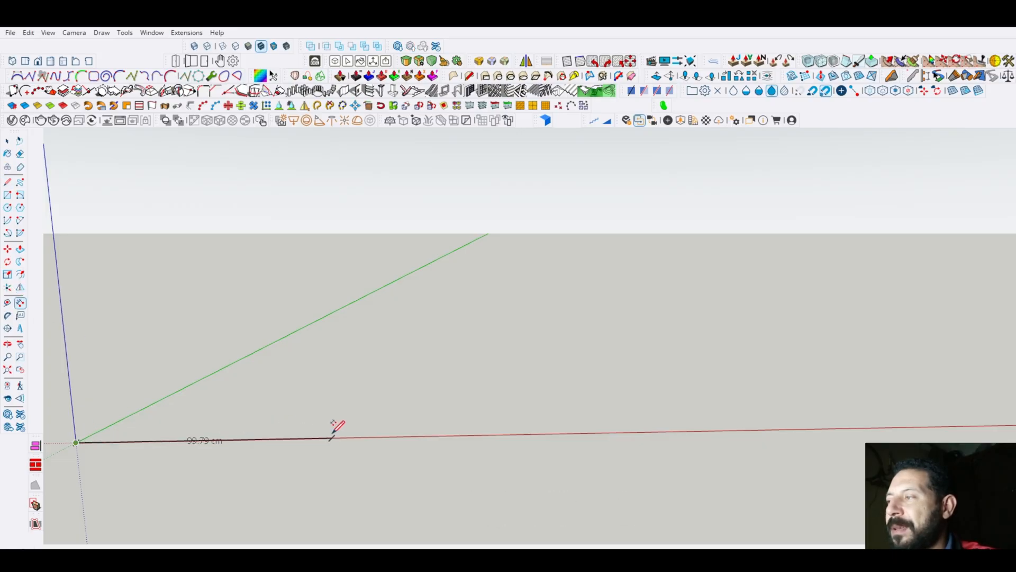
pyautogui.write('100')
pyautogui.press('Return')
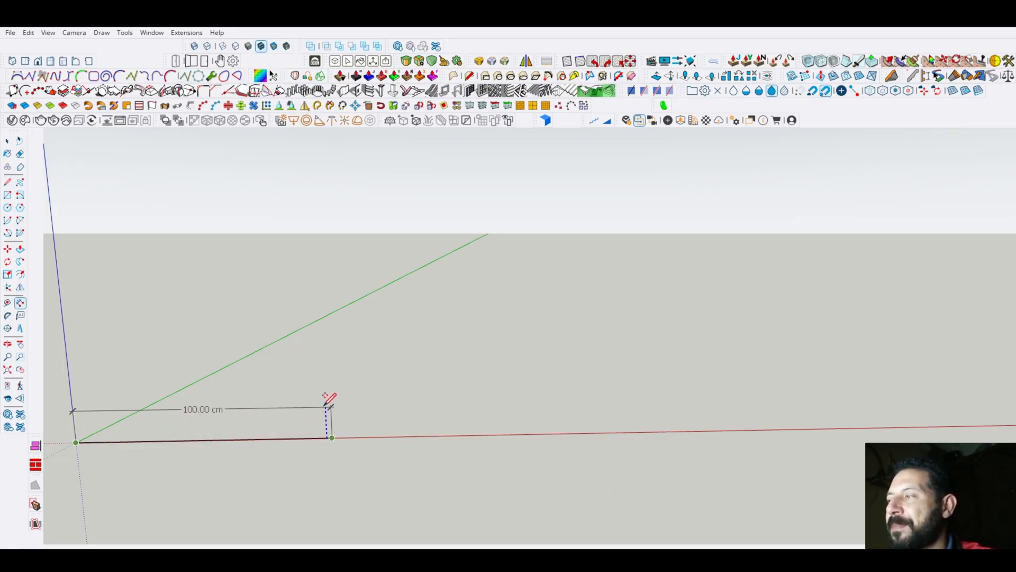
pyautogui.press('space')
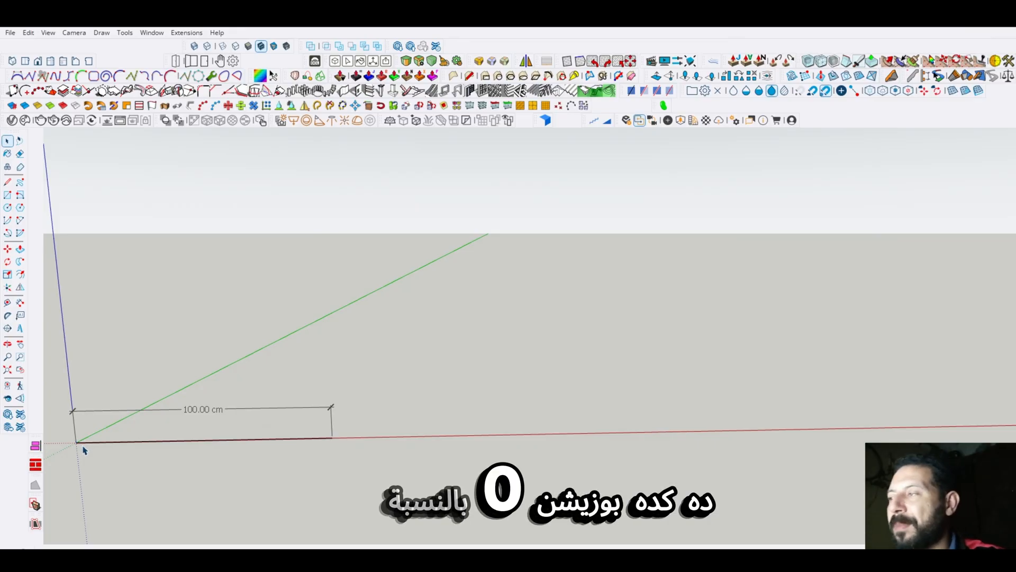
pyautogui.scroll(3, 74, 446)
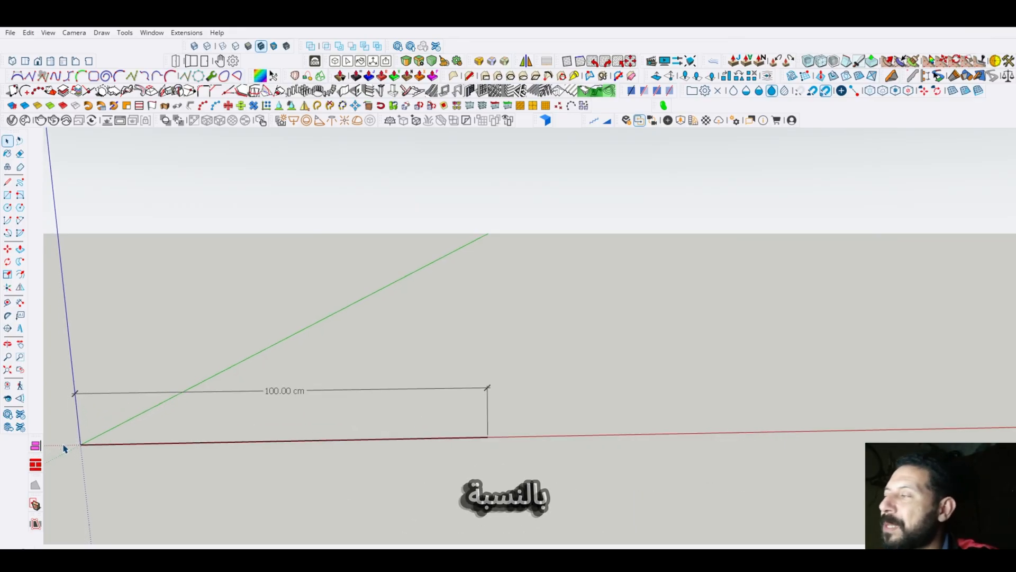
pyautogui.moveTo(104, 414)
pyautogui.mouseDown(button='middle')
pyautogui.moveTo(549, 424)
pyautogui.moveTo(551, 443)
pyautogui.moveTo(531, 446)
pyautogui.moveTo(499, 422)
pyautogui.moveTo(184, 422)
pyautogui.moveTo(180, 437)
pyautogui.mouseUp(button='middle')
pyautogui.scroll(-2, 180, 437)
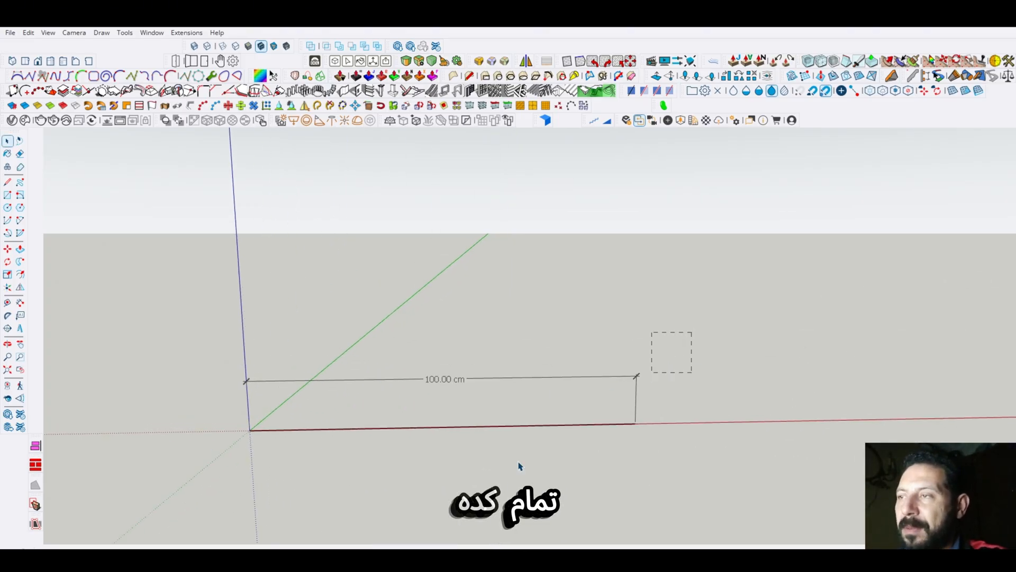
# - Delete the line on the red axis together with its dimension
pyautogui.moveTo(170, 544); pyautogui.dragTo(189, 499)
pyautogui.press('Delete')
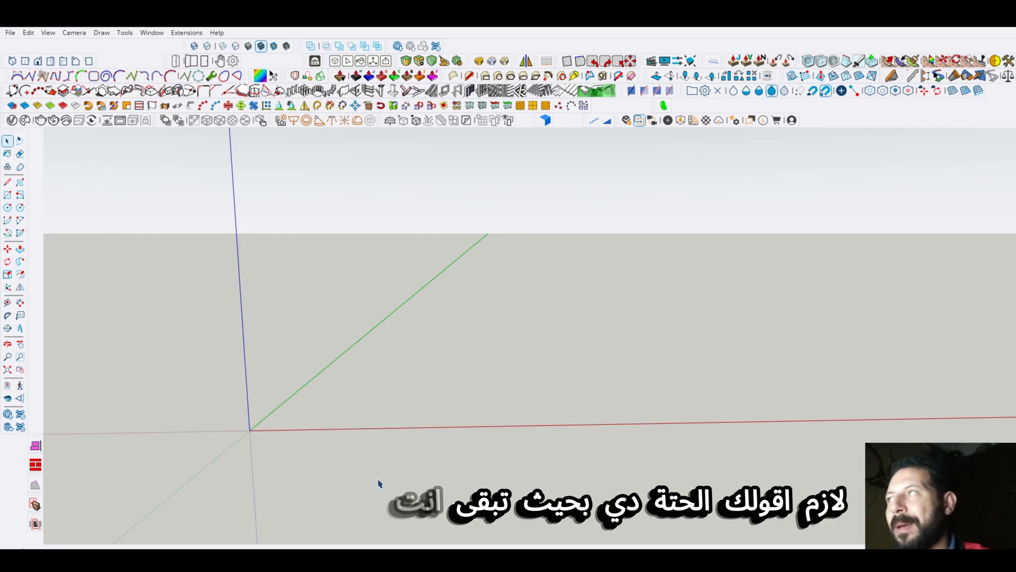
pyautogui.moveTo(365, 437)
pyautogui.mouseDown(button='middle')
pyautogui.moveTo(353, 430)
pyautogui.moveTo(363, 443)
pyautogui.mouseUp(button='middle')
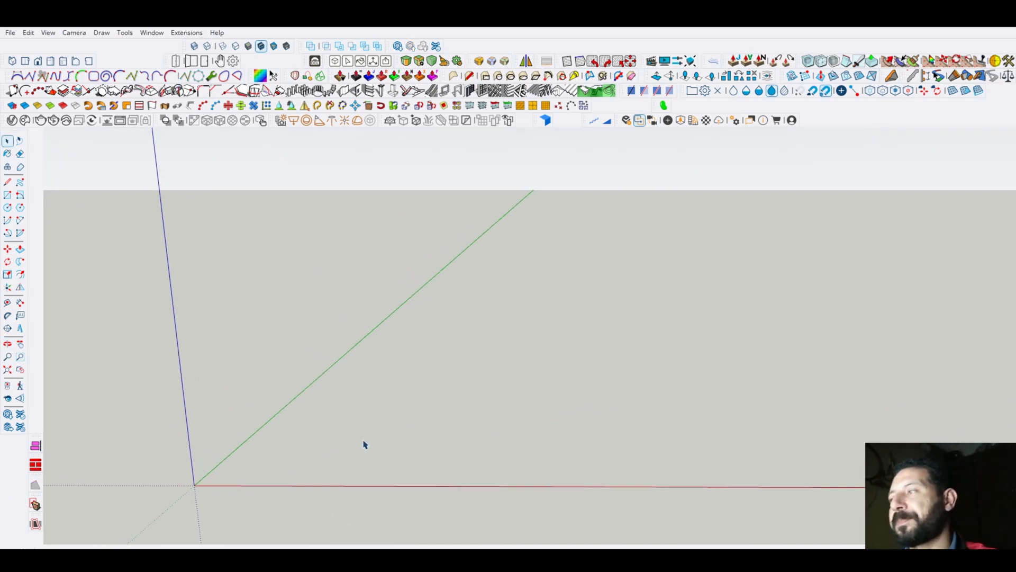
pyautogui.scroll(-3, 464, 364)
pyautogui.moveTo(440, 416); pyautogui.dragTo(334, 463, button='middle')
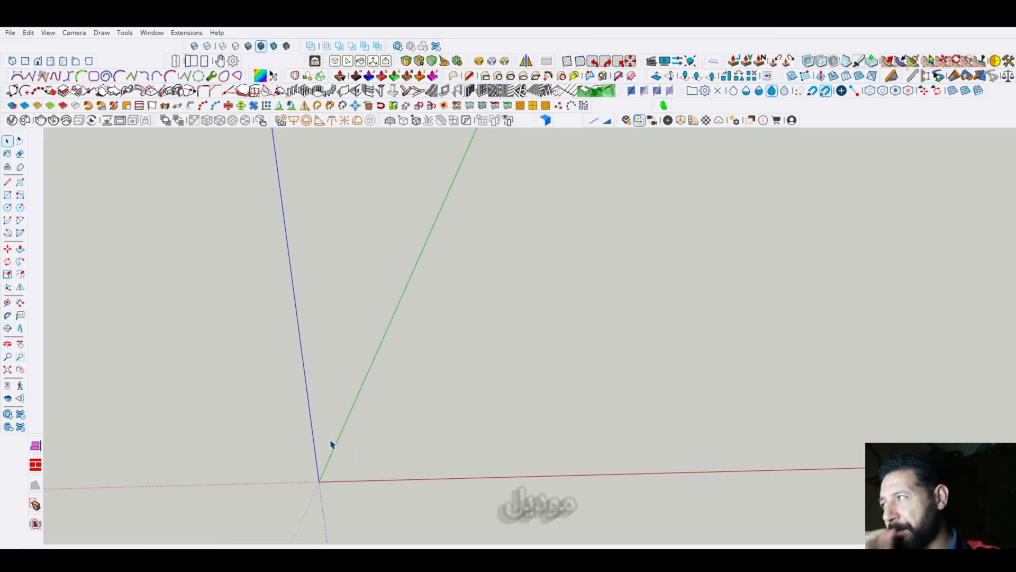
pyautogui.moveTo(453, 446)
pyautogui.mouseDown(button='middle')
pyautogui.moveTo(314, 501)
pyautogui.moveTo(319, 482)
pyautogui.mouseUp(button='middle')
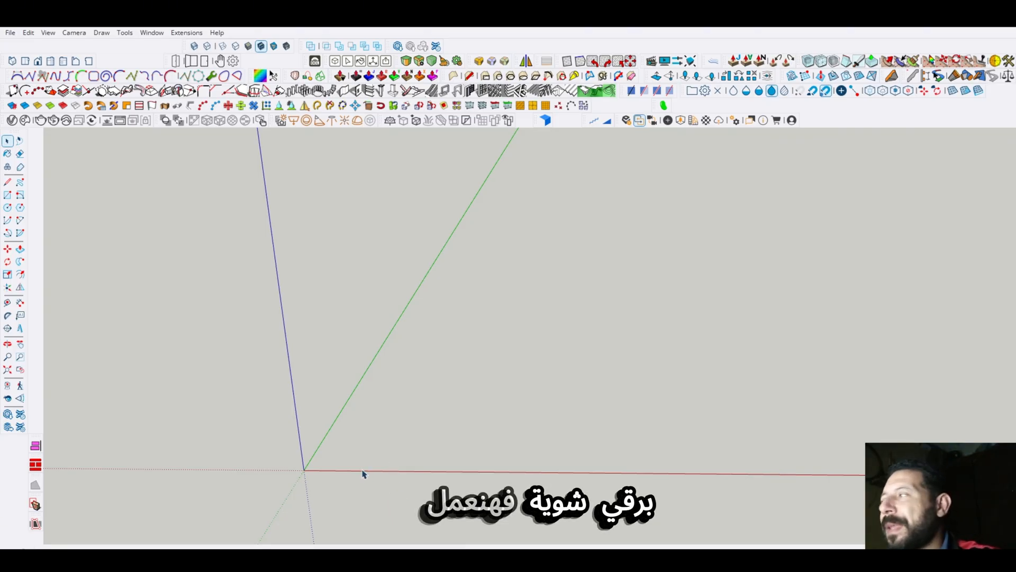
pyautogui.click(7, 194)
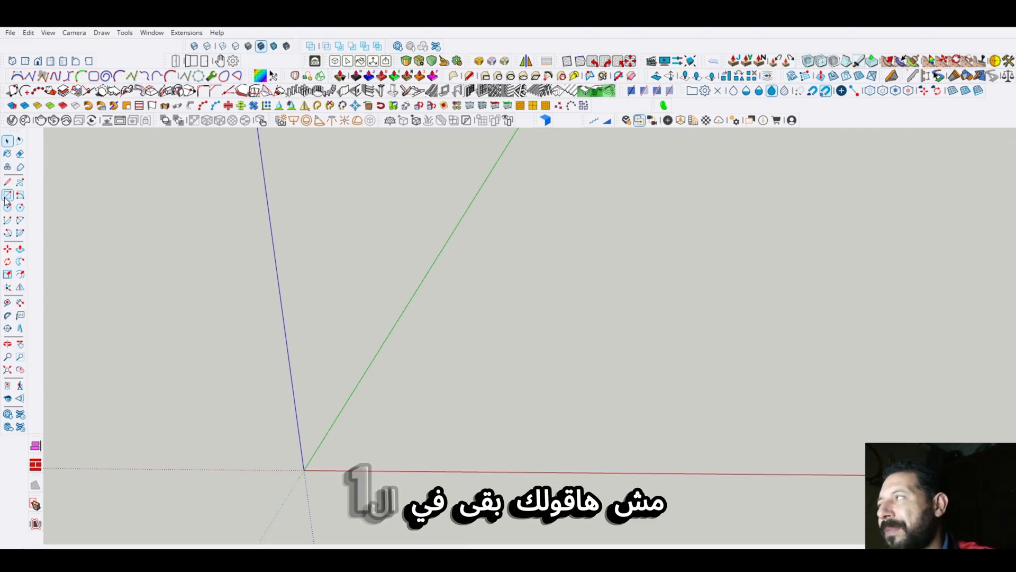
pyautogui.click(379, 447)
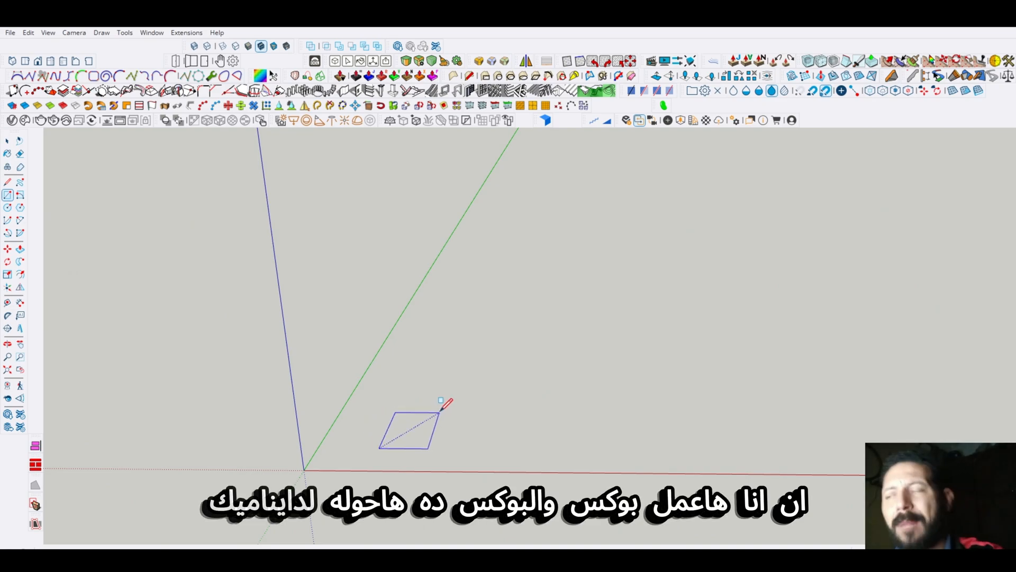
pyautogui.press('Escape')
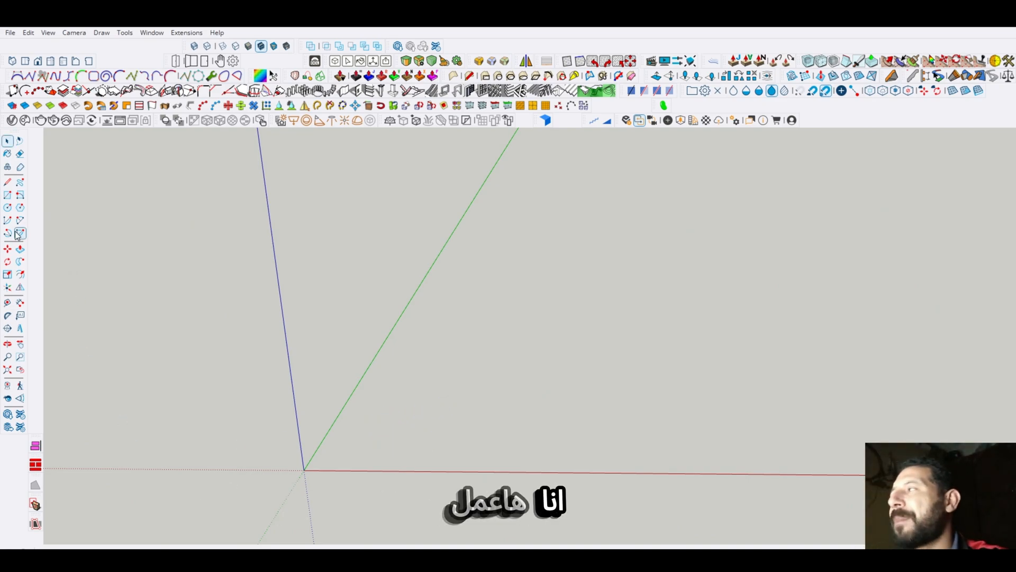
pyautogui.click(8, 182)
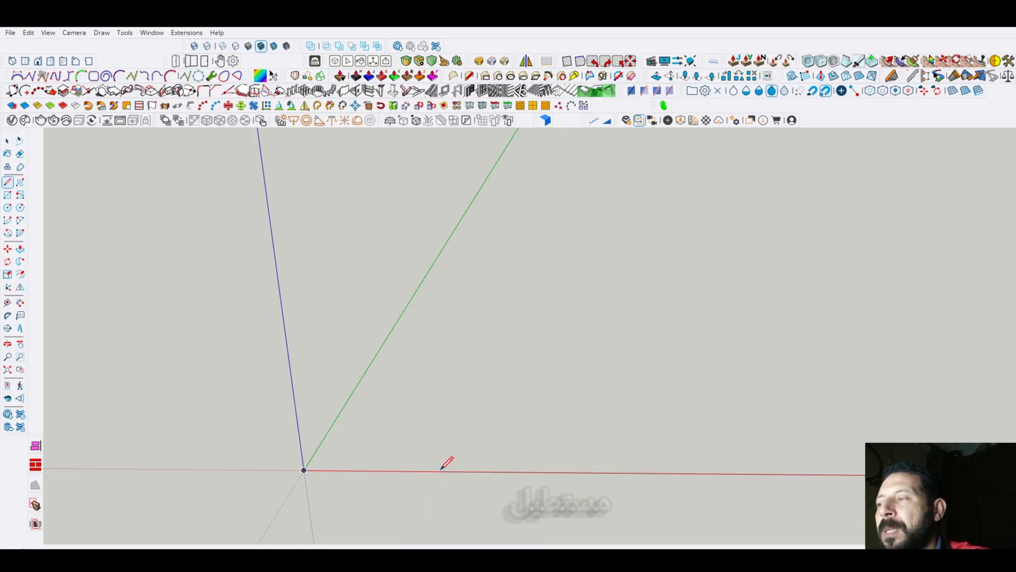
# - Draw a flat rectangle from the origin, 60 cm along the red axis and 1.8 cm along the green axis
pyautogui.click(7, 194)
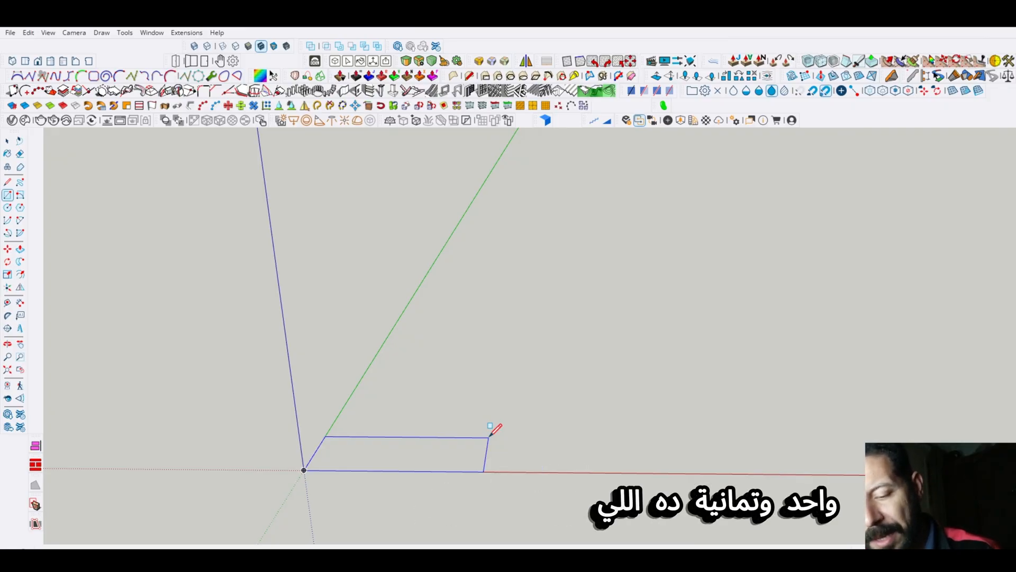
pyautogui.press('Escape')
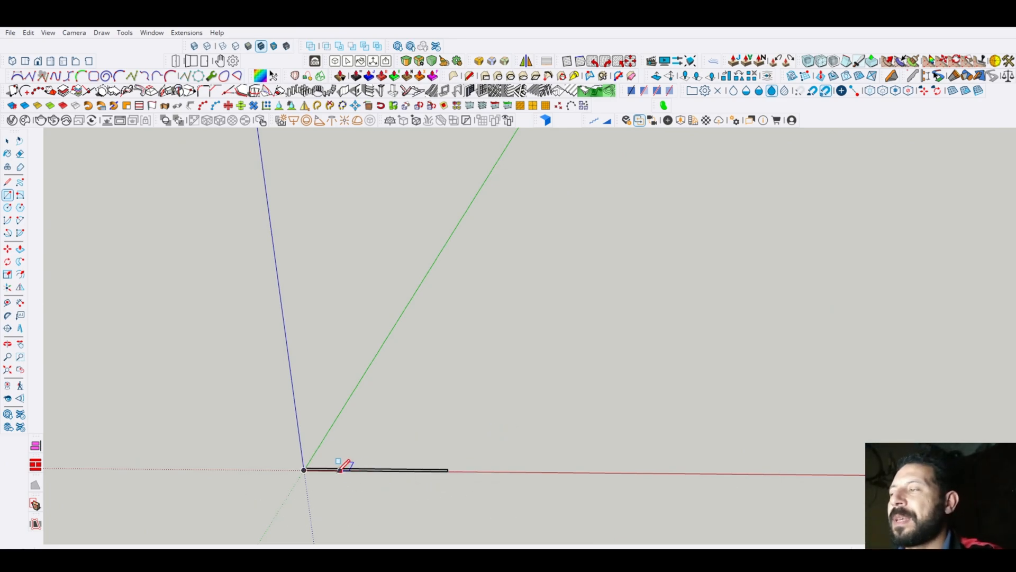
pyautogui.scroll(5, 317, 483)
pyautogui.press('space')
pyautogui.scroll(3, 325, 432)
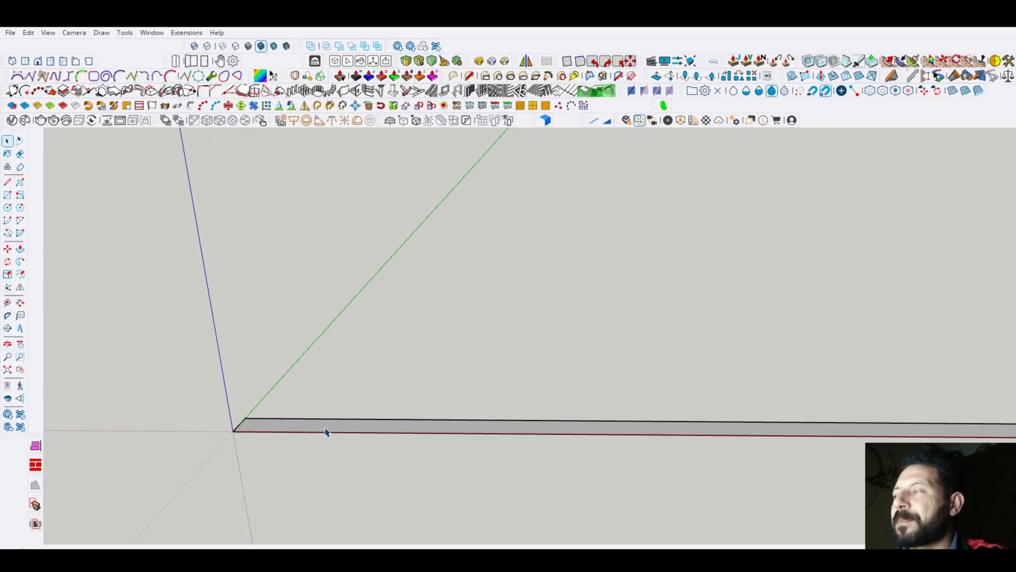
# - Dimension the rectangle's long edge on the red axis and its short end edge away from the origin
pyautogui.scroll(-2, 201, 349)
pyautogui.moveTo(436, 409); pyautogui.dragTo(440, 434, button='middle')
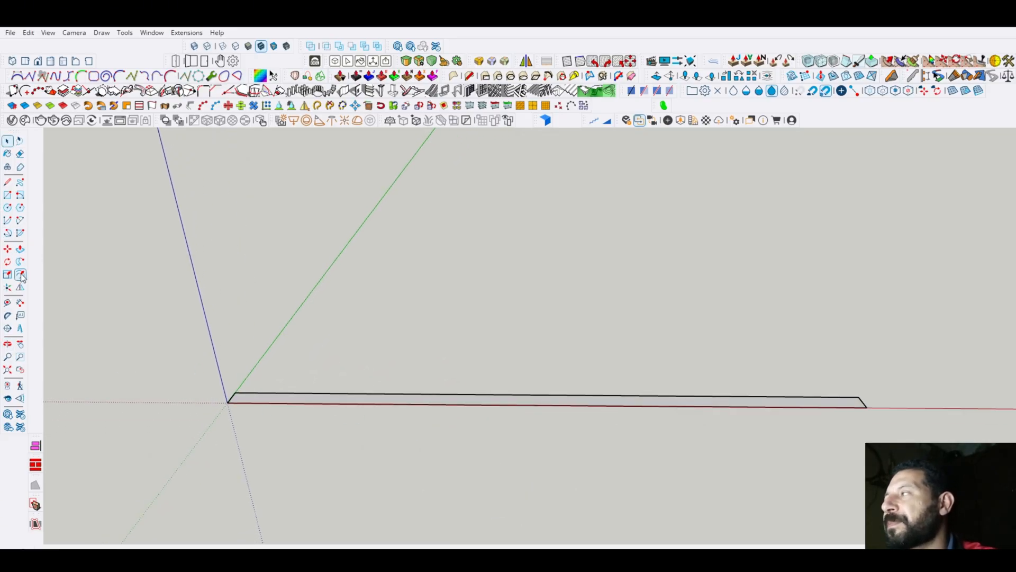
pyautogui.click(19, 302)
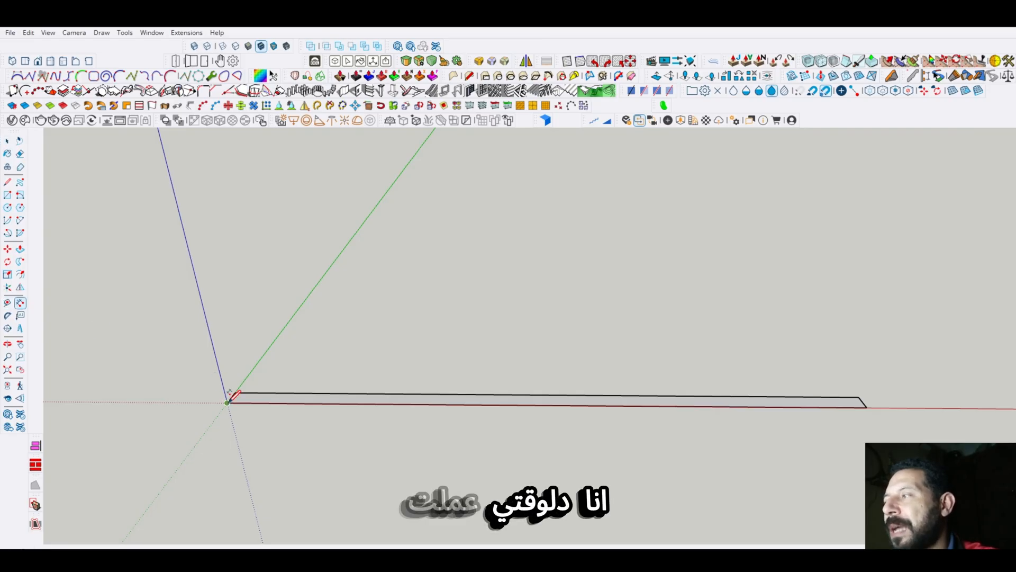
pyautogui.click(867, 407)
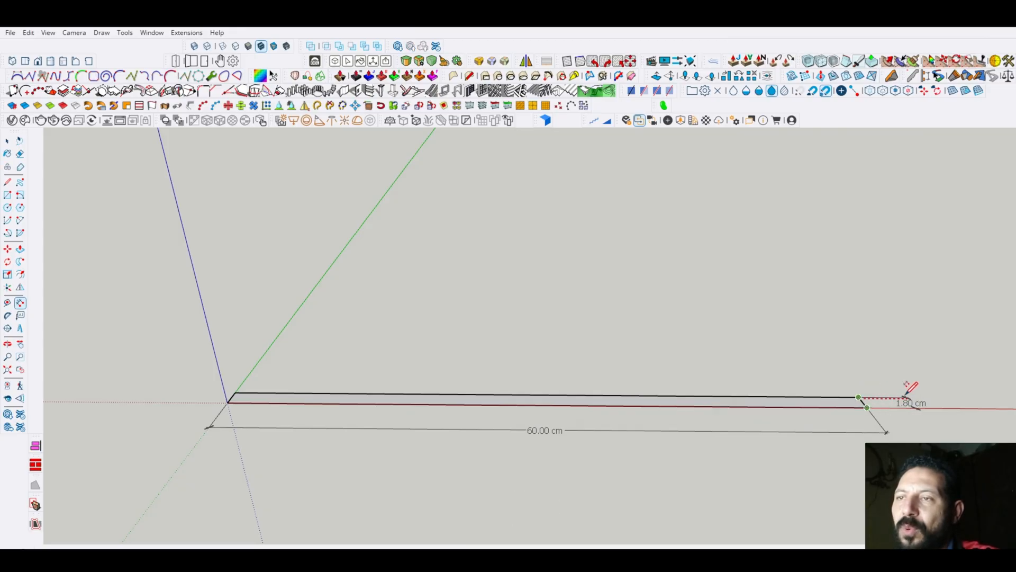
pyautogui.scroll(3, 934, 411)
pyautogui.scroll(-2, 868, 411)
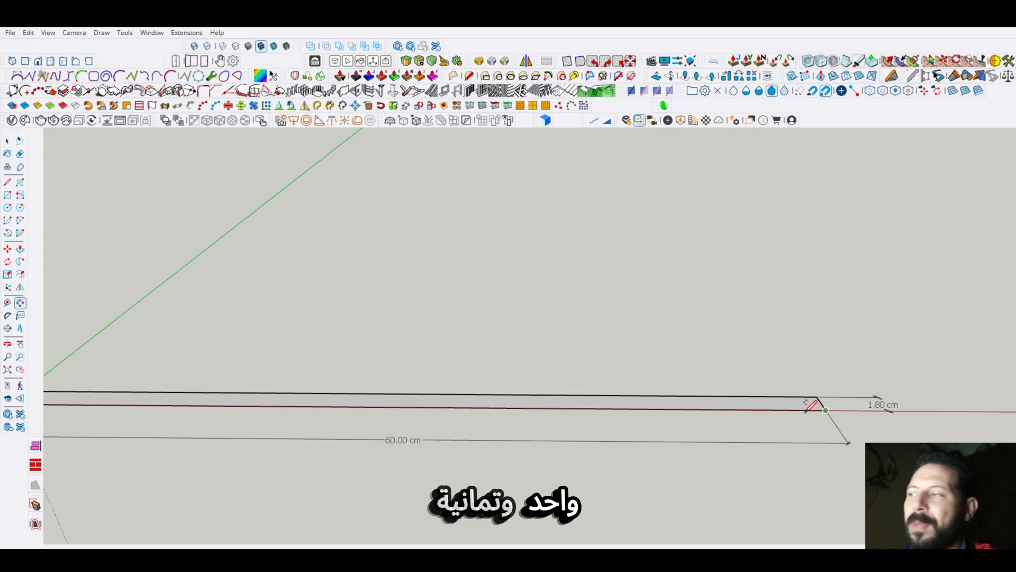
pyautogui.scroll(-1, 389, 469)
pyautogui.press('space')
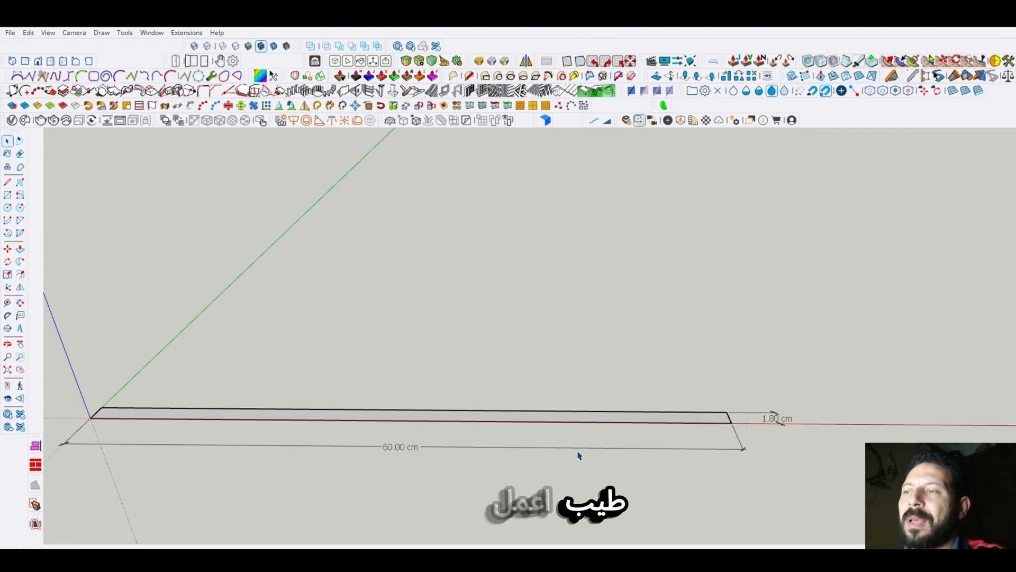
# - Push/Pull the thin rectangle up 80 cm along the blue axis into an upright panel
pyautogui.click(454, 418)
pyautogui.click(20, 248)
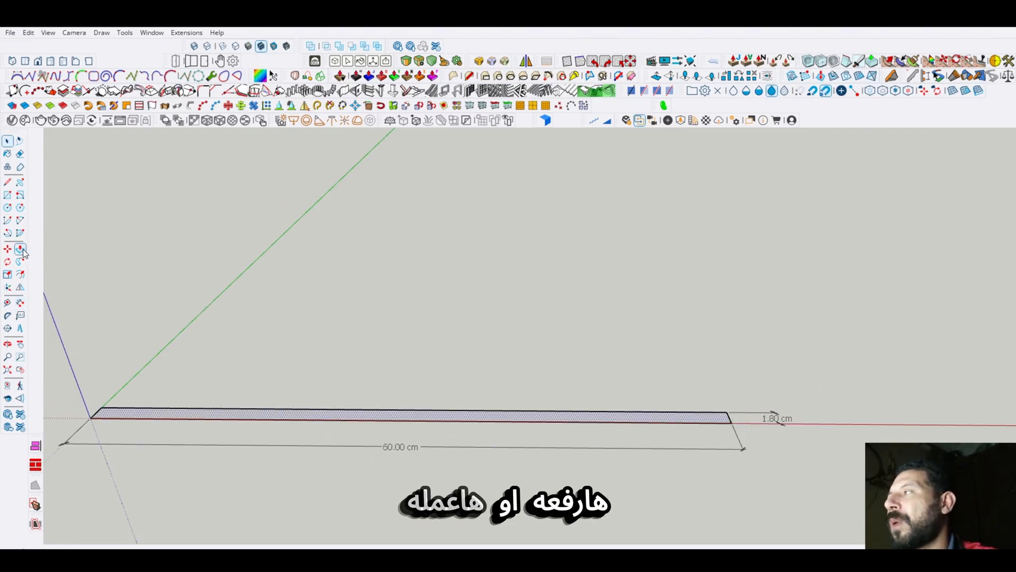
pyautogui.click(453, 421)
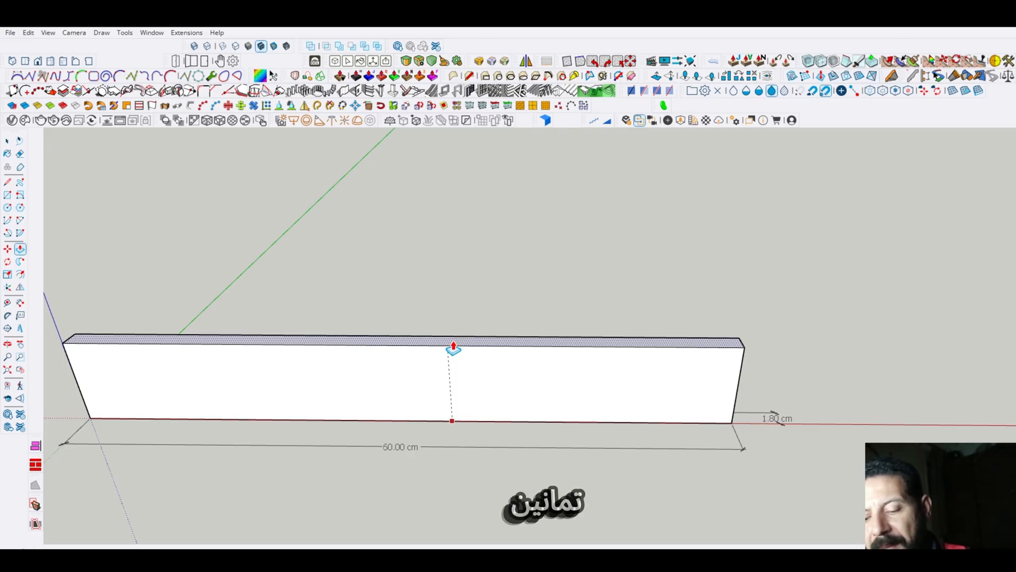
pyautogui.write('80')
pyautogui.press('Return')
pyautogui.scroll(-5, 454, 350)
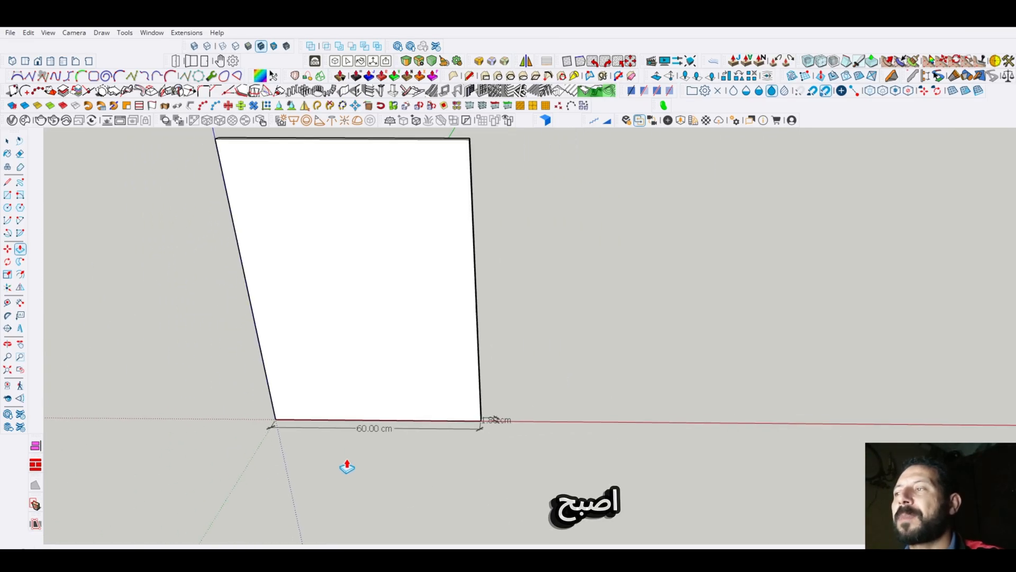
pyautogui.press('space')
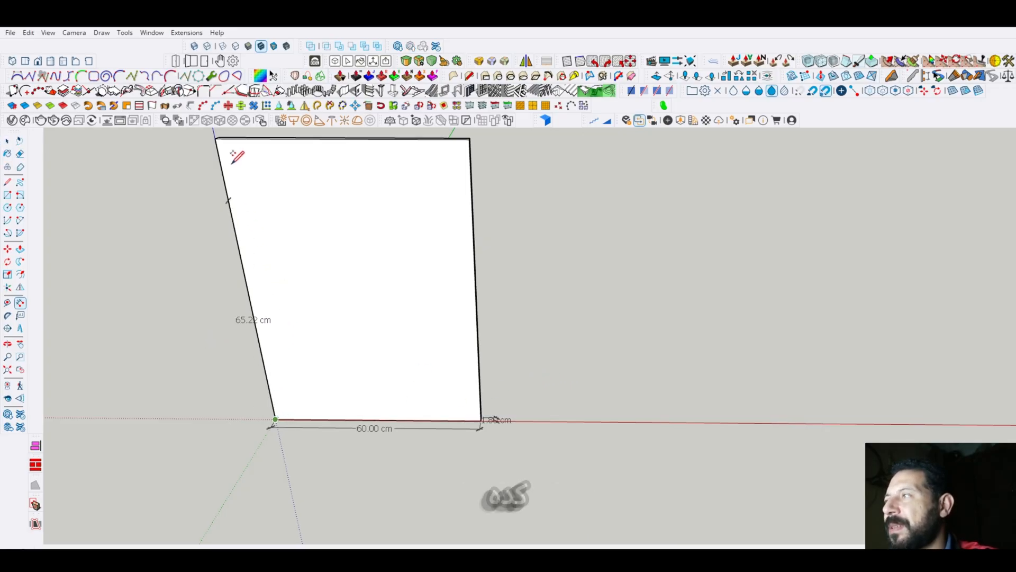
# - Dimension the panel's height along its edge on the blue axis, placing the dimension over the front face
pyautogui.click(267, 141)
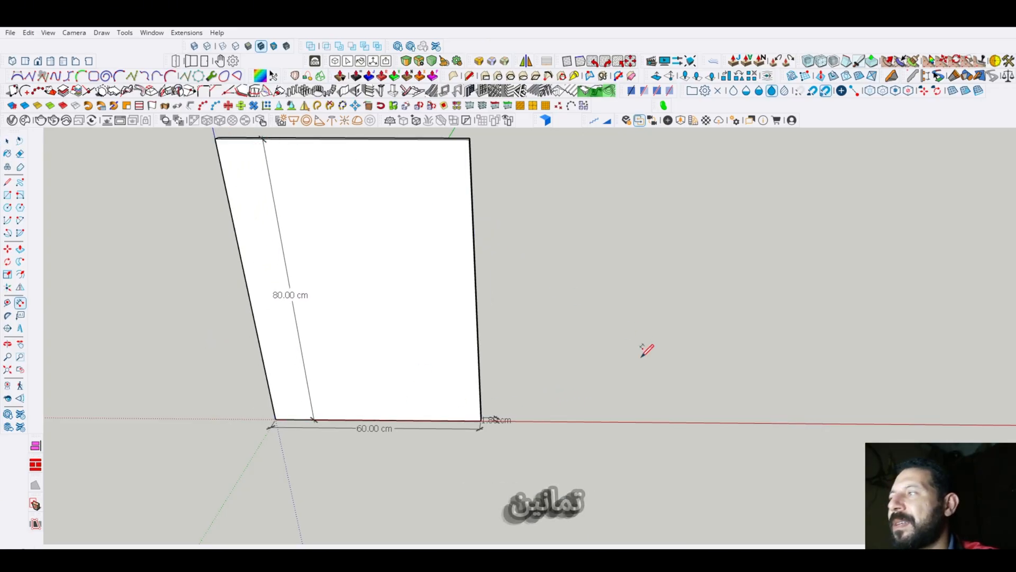
pyautogui.press('space')
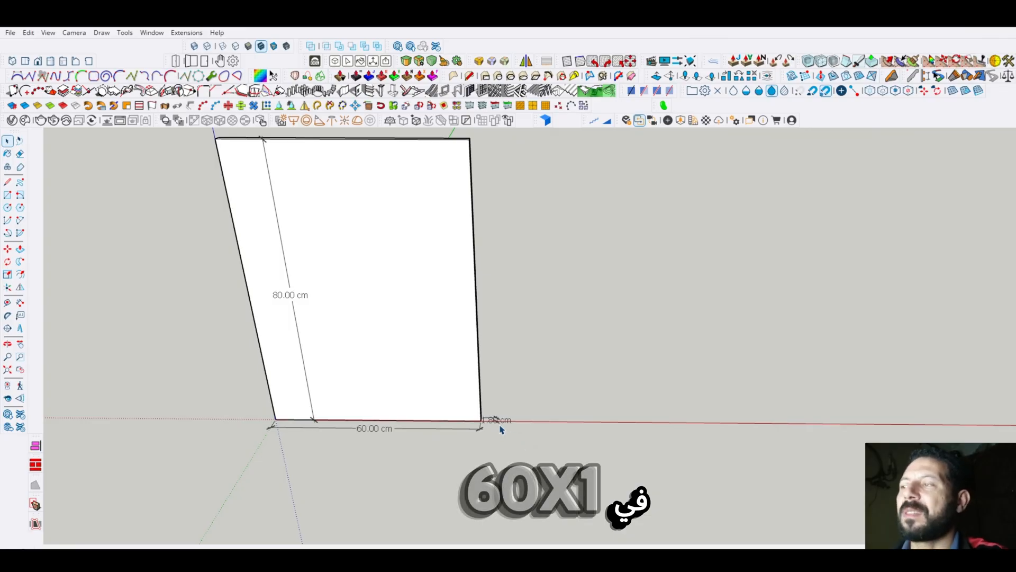
pyautogui.scroll(1, 485, 423)
pyautogui.scroll(-3, 597, 460)
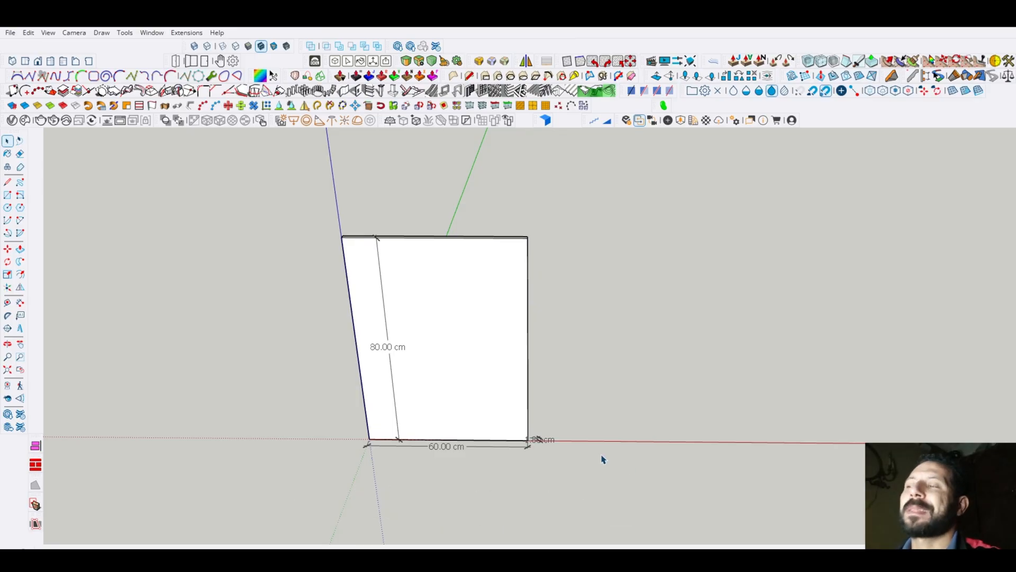
# - Select the entire panel geometry without the dimensions and start making a component from it
pyautogui.doubleClick(482, 330)
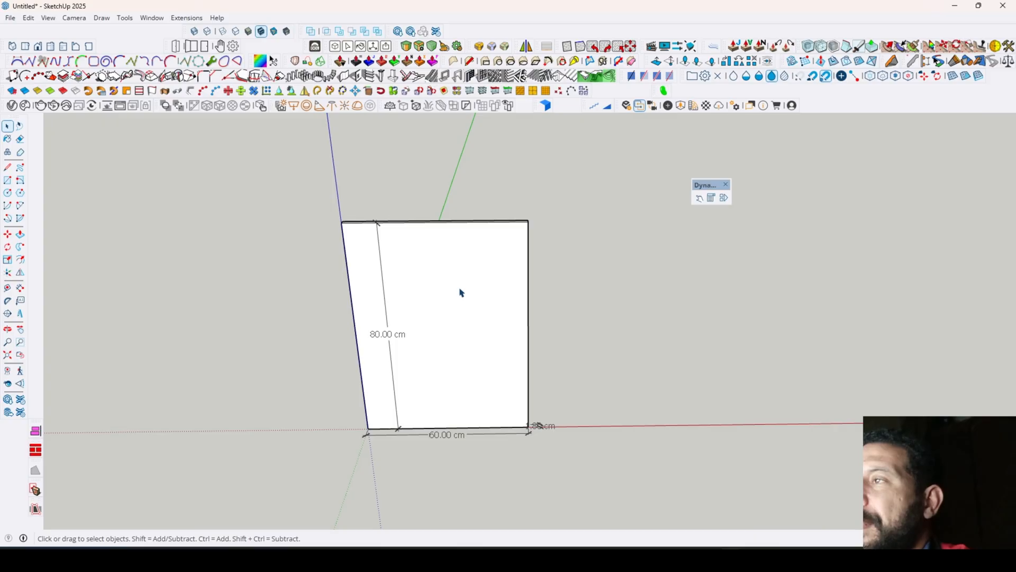
pyautogui.click(461, 293)
pyautogui.moveTo(613, 262)
pyautogui.mouseDown(button='middle')
pyautogui.moveTo(483, 347)
pyautogui.moveTo(613, 259)
pyautogui.mouseUp(button='middle')
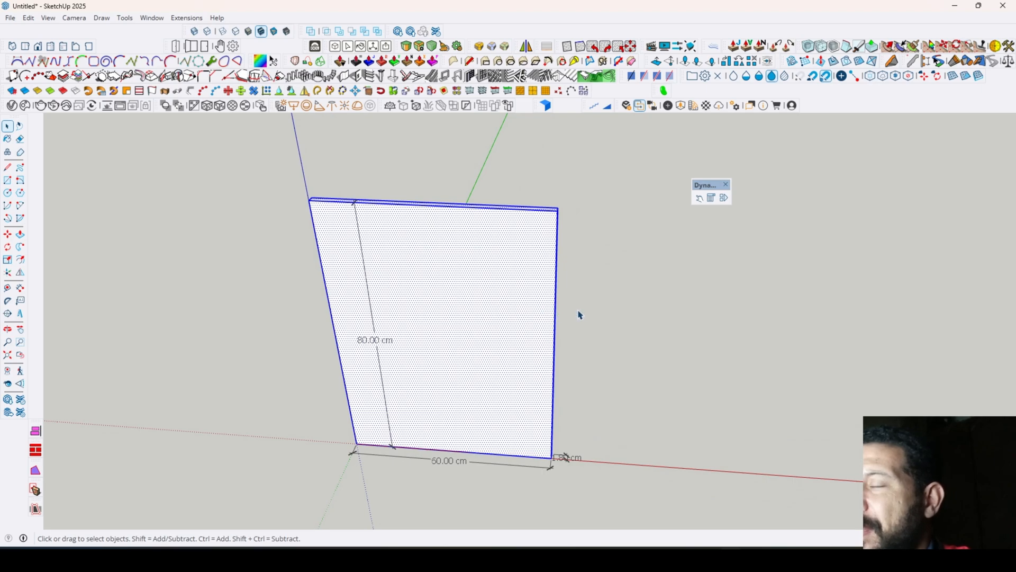
pyautogui.moveTo(554, 323); pyautogui.dragTo(569, 301, button='middle')
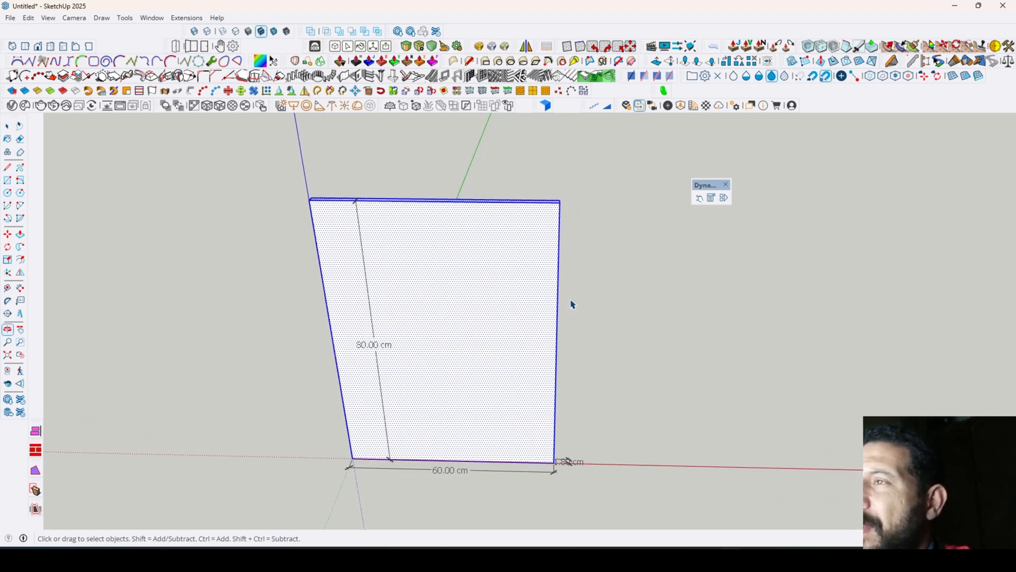
pyautogui.rightClick(502, 291)
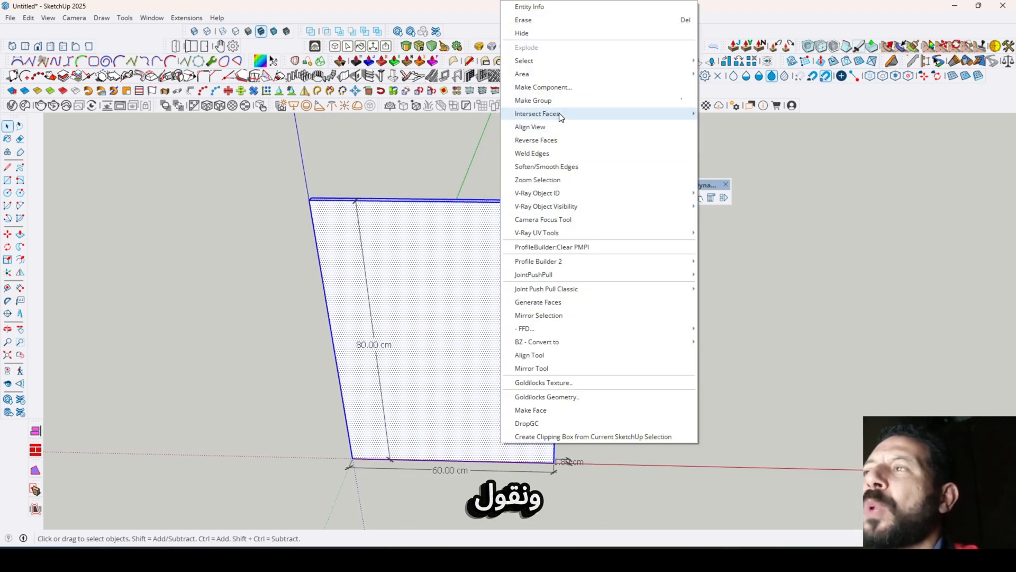
pyautogui.click(573, 88)
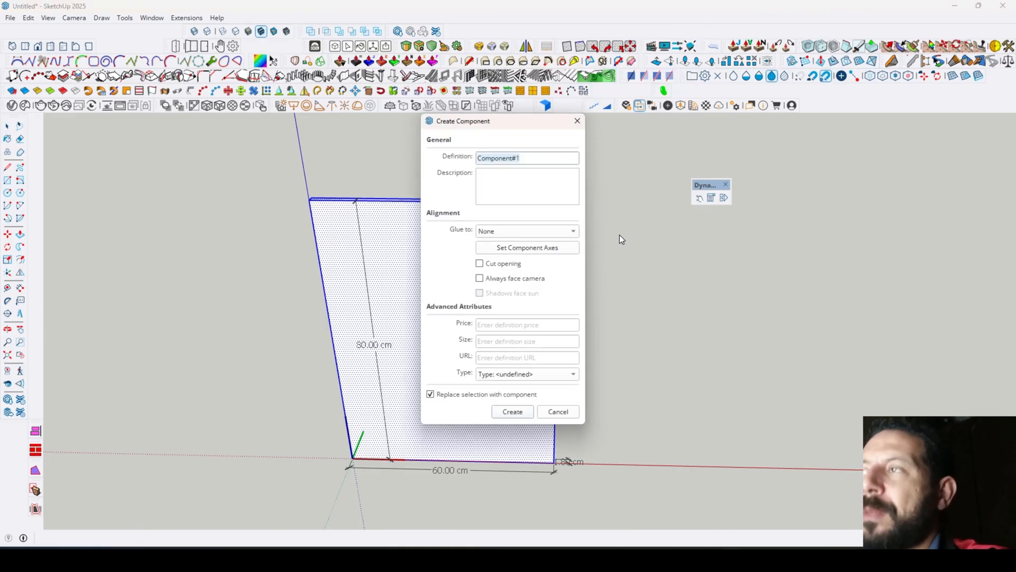
# - Create the component with the definition name Side and Glue to None, replacing the existing definition of that name
pyautogui.moveTo(512, 120); pyautogui.dragTo(591, 171)
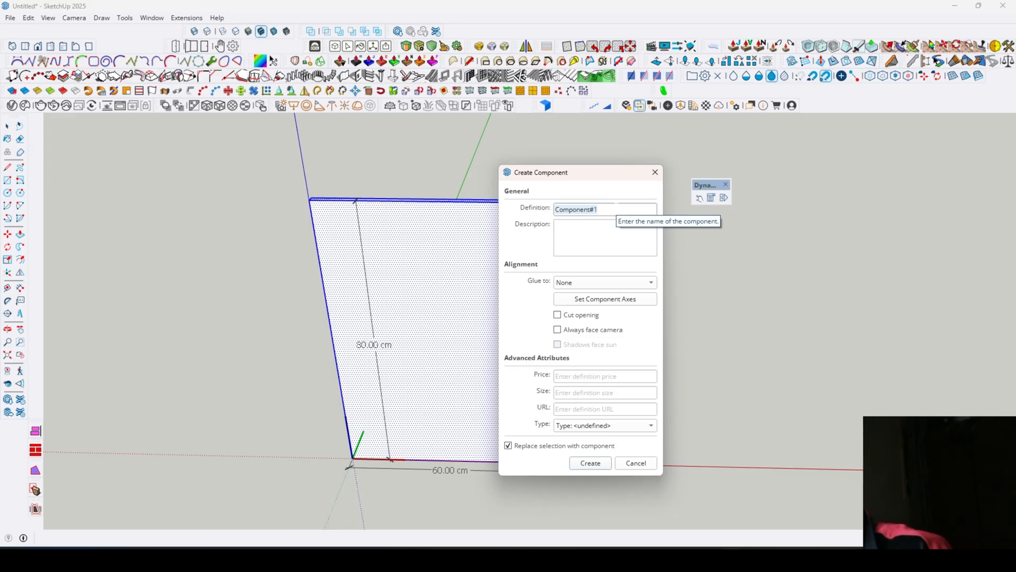
pyautogui.press('BackSpace')
pyautogui.write('Side')
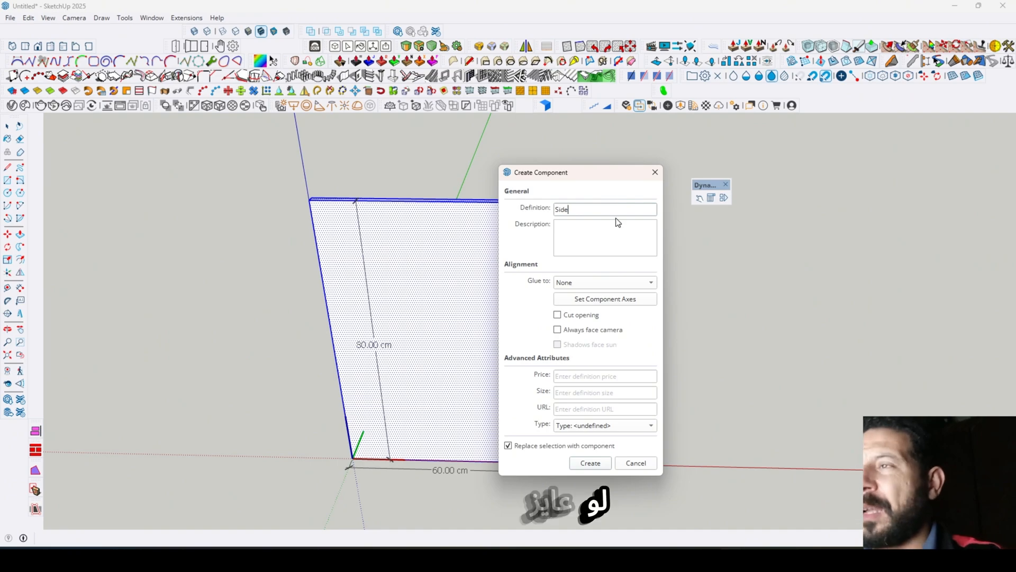
pyautogui.click(594, 233)
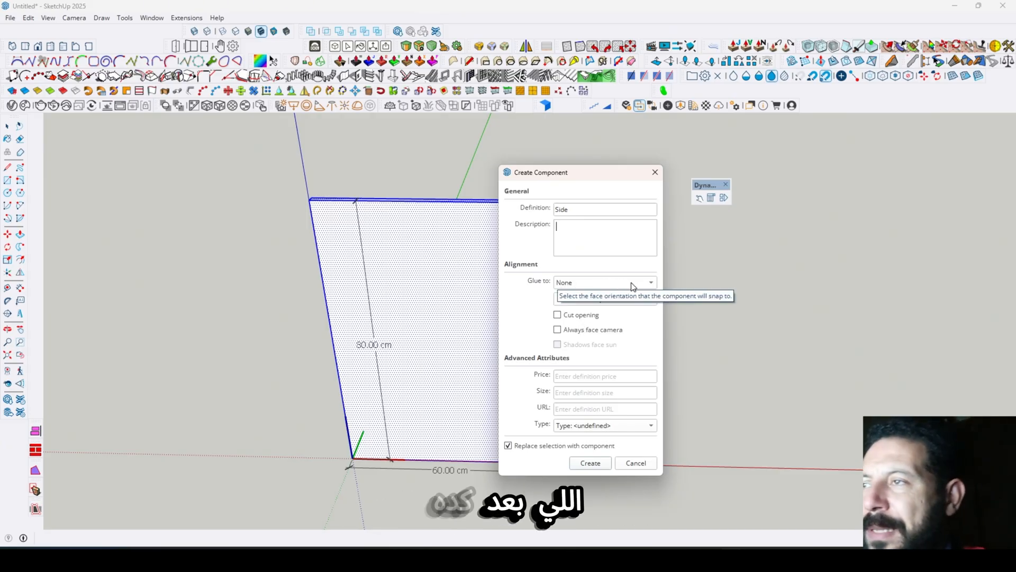
pyautogui.click(646, 282)
pyautogui.click(645, 282)
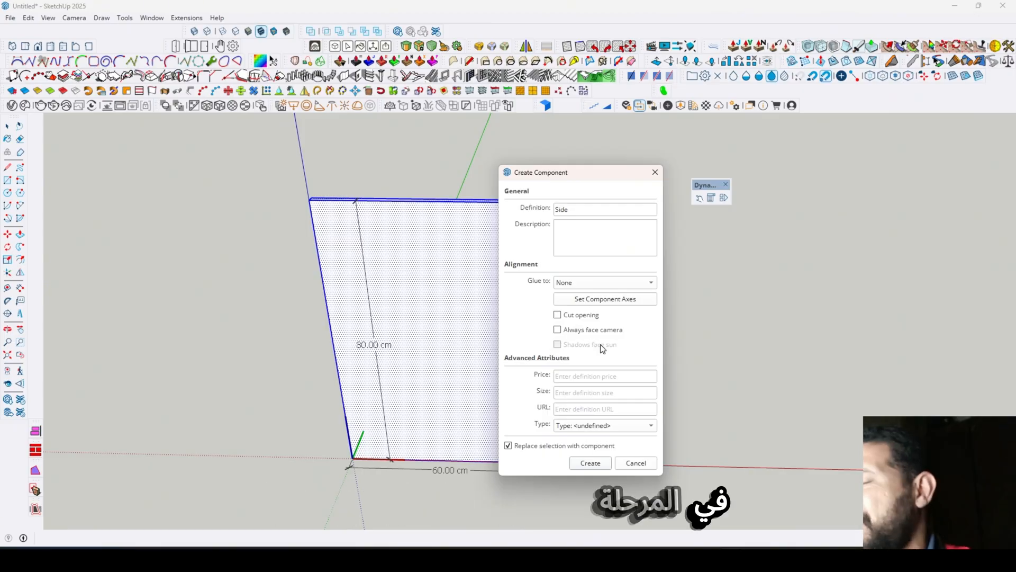
pyautogui.click(590, 463)
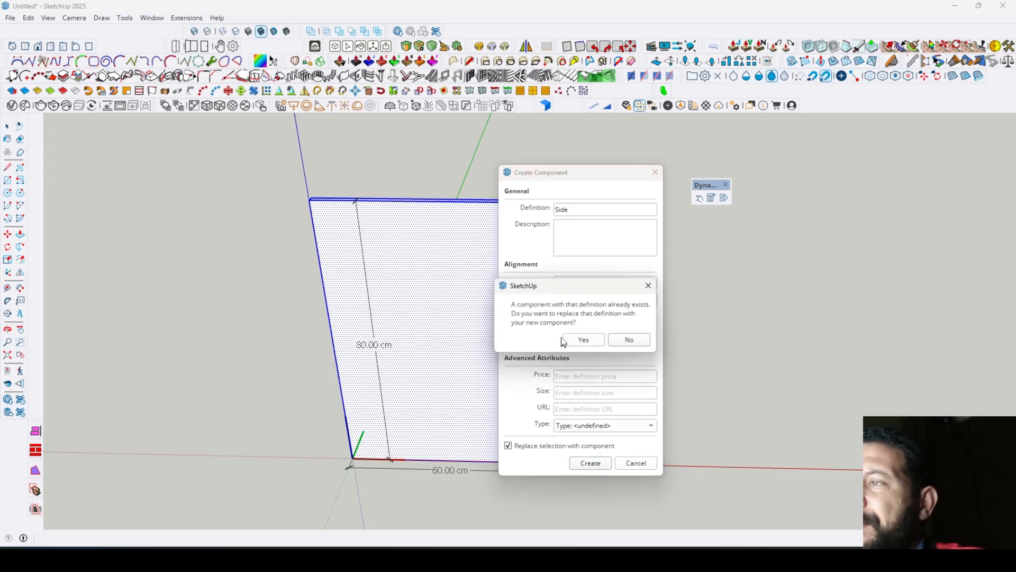
pyautogui.click(583, 340)
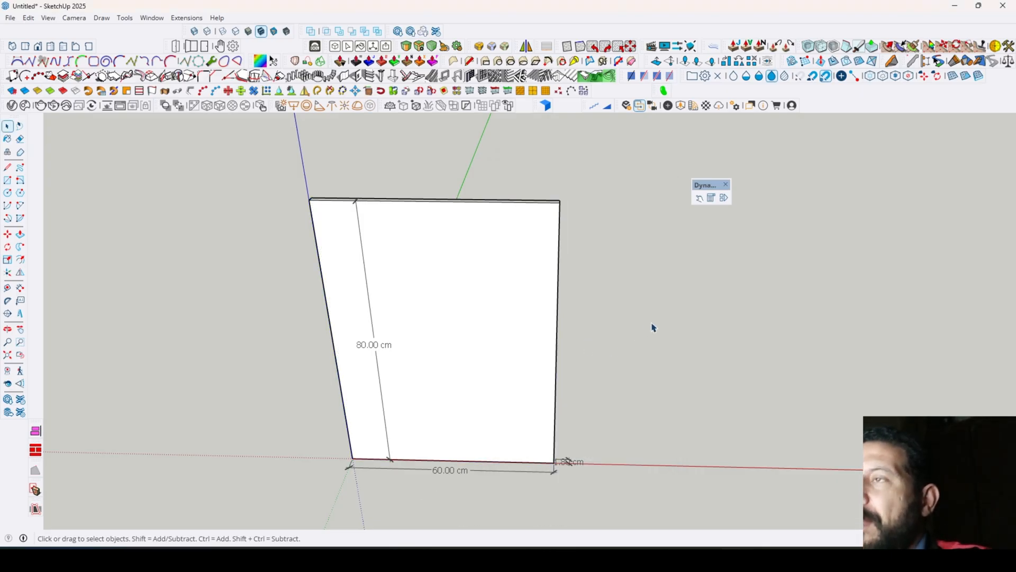
pyautogui.moveTo(653, 328); pyautogui.dragTo(563, 446, button='middle')
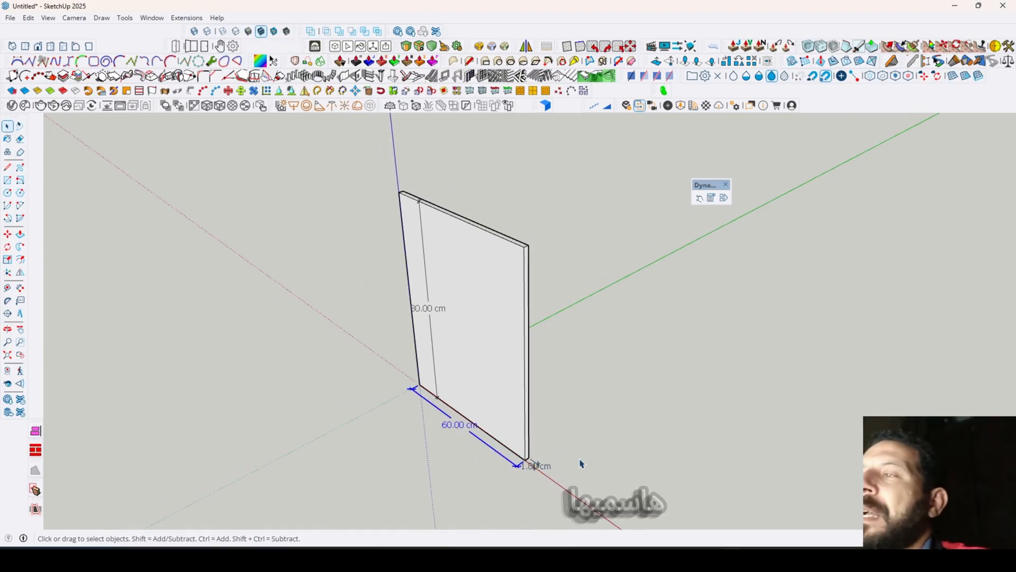
# - Examine the side panel's length, thickness and height dimensions one after another
pyautogui.moveTo(475, 303); pyautogui.dragTo(328, 302, button='middle')
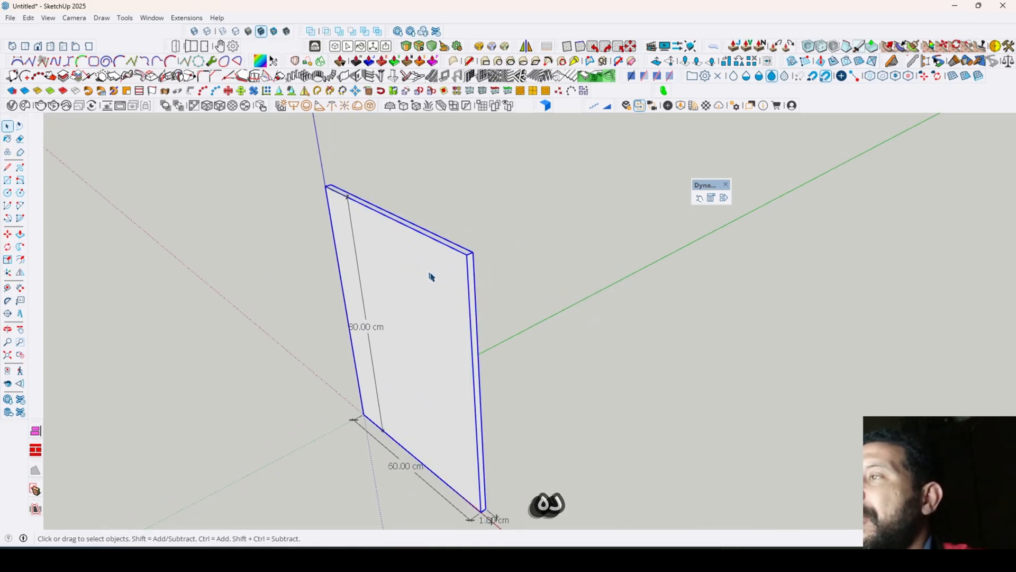
pyautogui.moveTo(495, 286); pyautogui.dragTo(424, 200, button='middle')
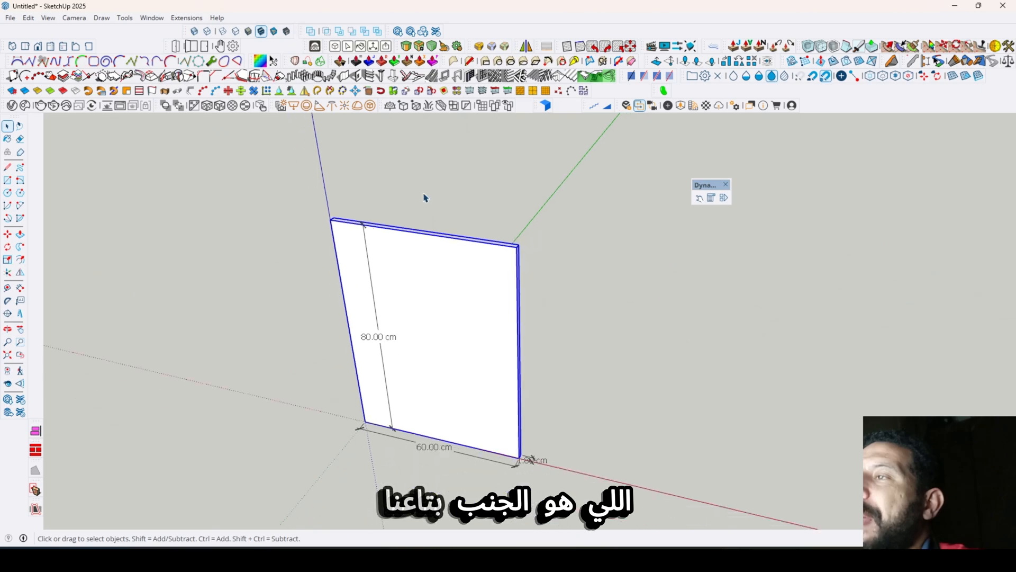
pyautogui.scroll(1, 411, 346)
pyautogui.click(427, 403)
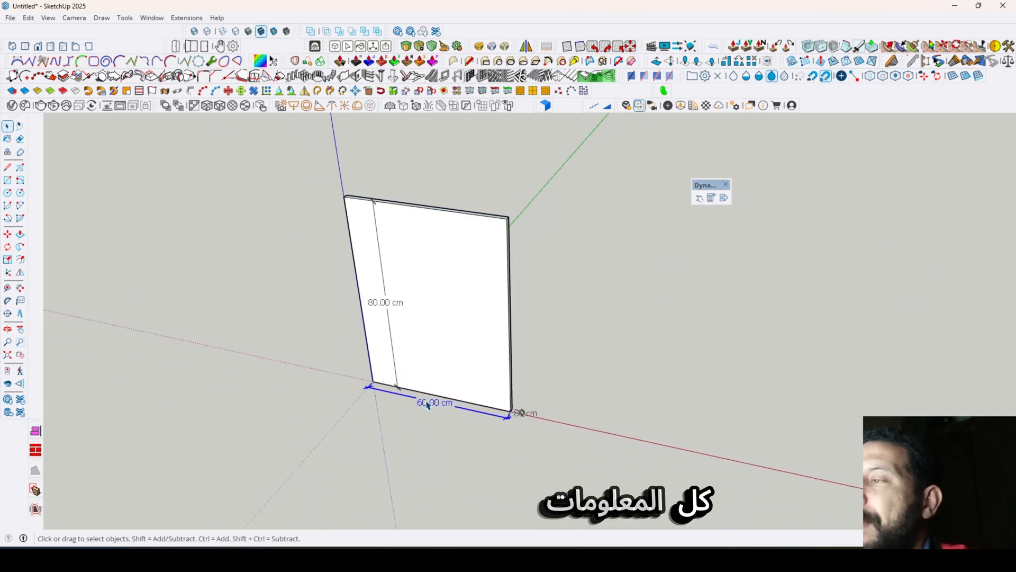
pyautogui.click(529, 416)
pyautogui.click(383, 306)
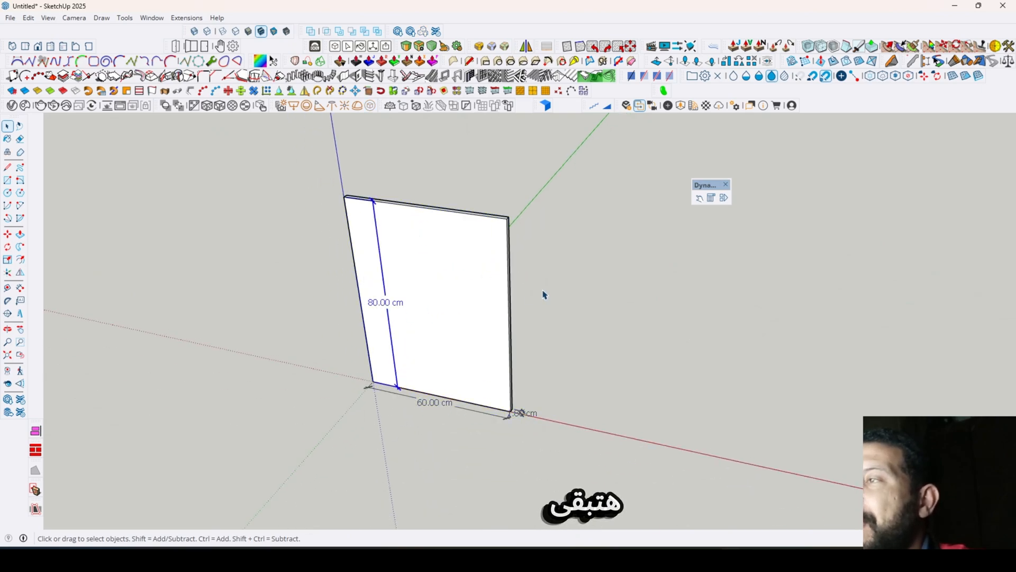
pyautogui.click(545, 295)
# - Dock the floating Dynamic Components tool strip beside the other tools above the model
pyautogui.scroll(-1, 170, 255)
pyautogui.moveTo(370, 236); pyautogui.dragTo(410, 240, button='middle')
pyautogui.click(411, 240)
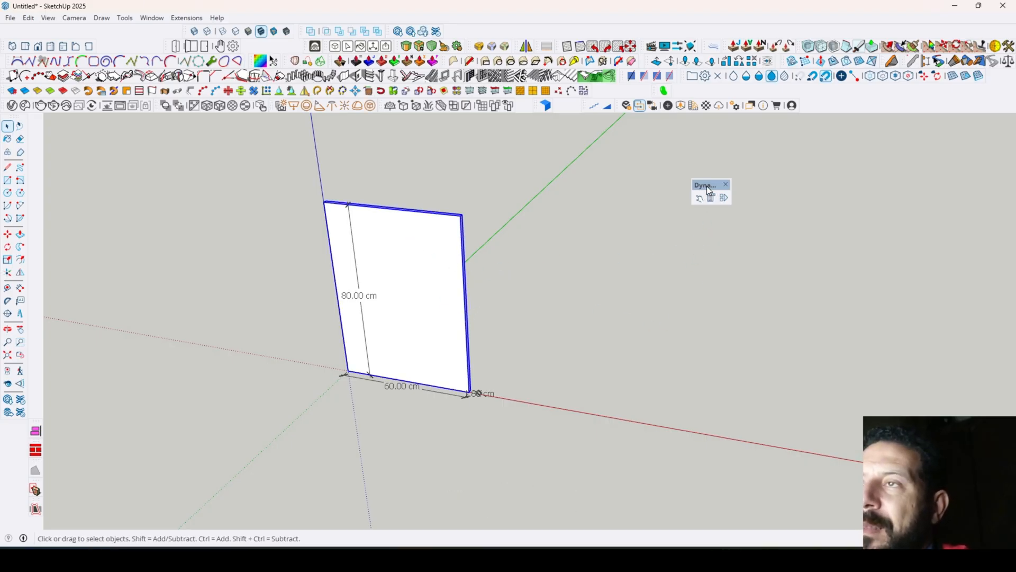
pyautogui.moveTo(707, 187); pyautogui.dragTo(829, 120)
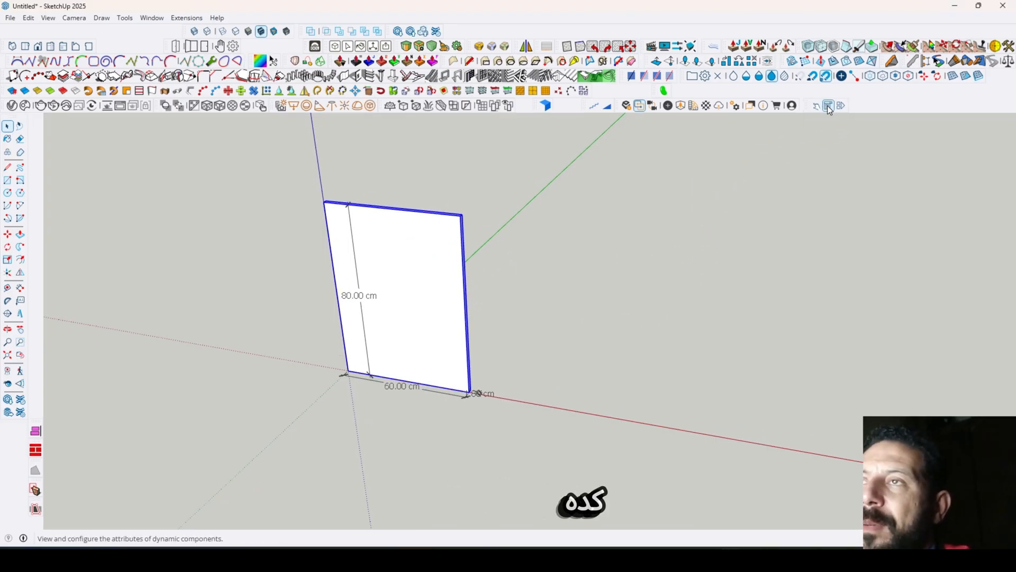
pyautogui.click(605, 308)
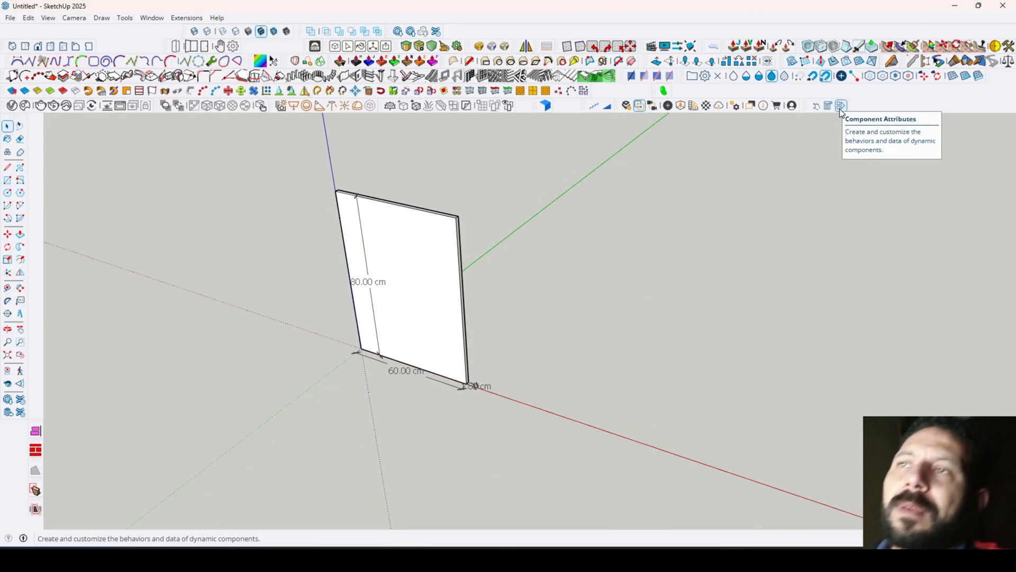
# - Open the Component Attributes for the Side panel component and place their window clear of the panel
pyautogui.click(841, 110)
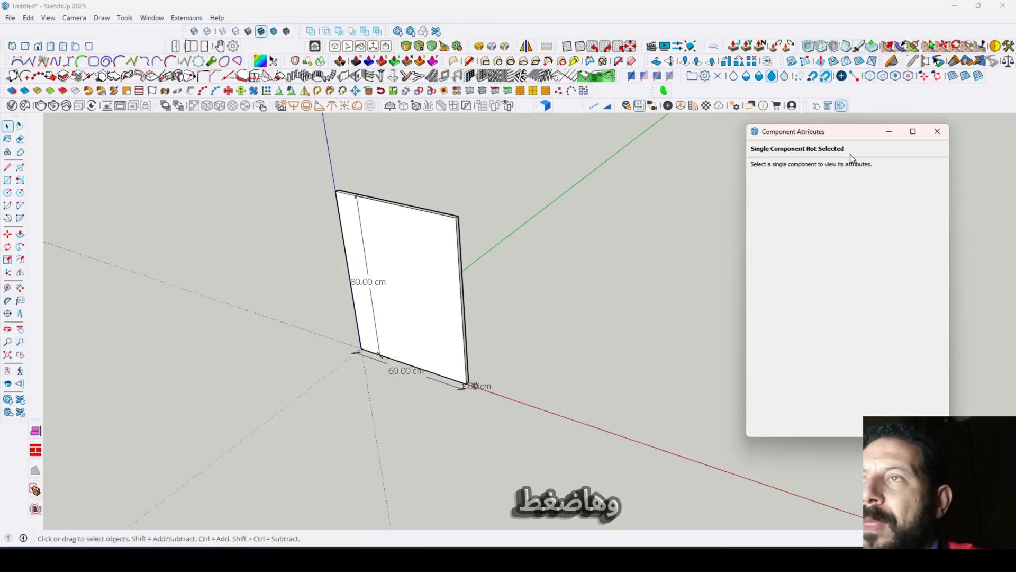
pyautogui.moveTo(864, 138); pyautogui.dragTo(655, 171)
pyautogui.click(433, 245)
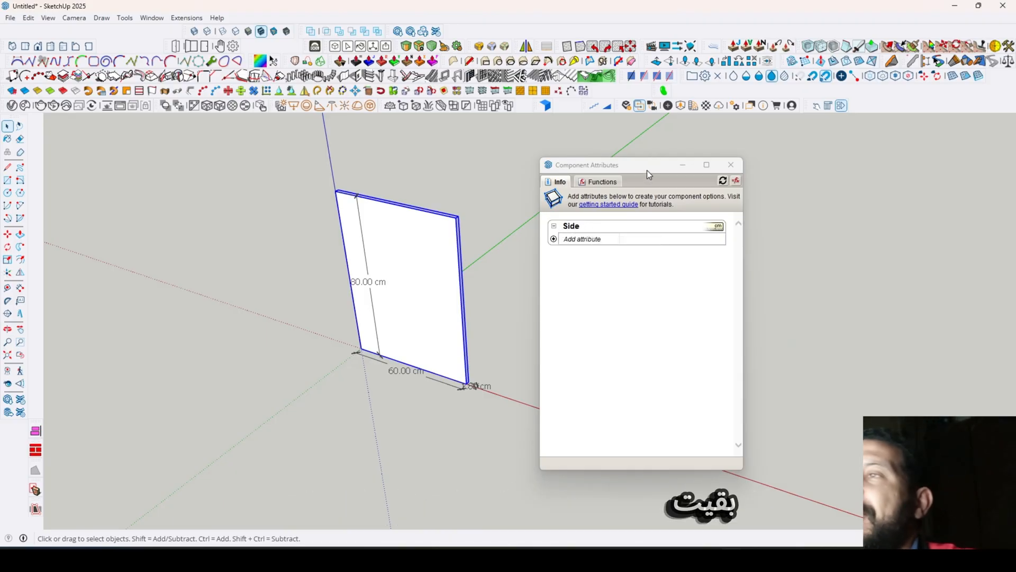
pyautogui.moveTo(646, 166); pyautogui.dragTo(700, 141)
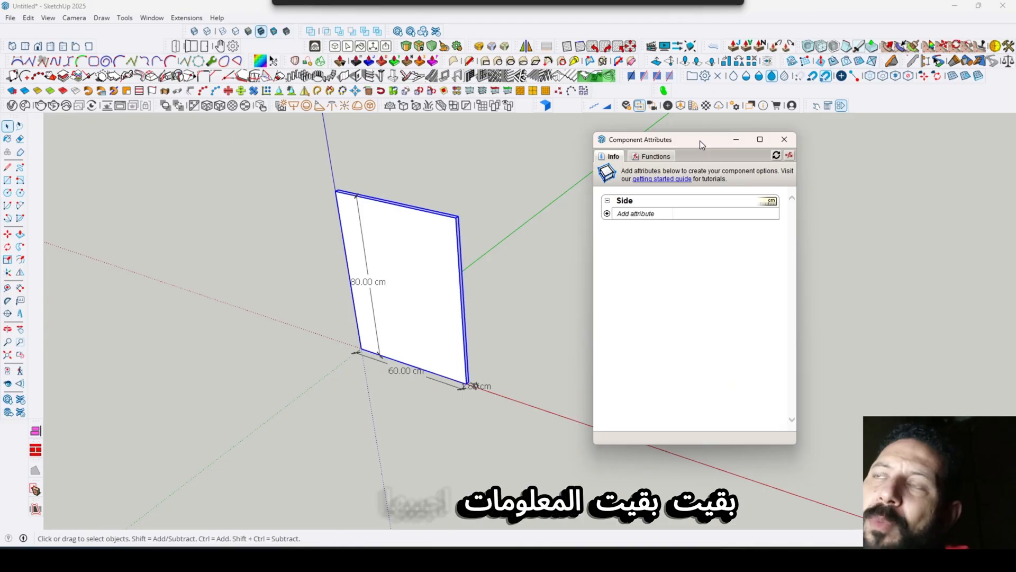
# - Examine the attributes that can be added to the Side component, such as position, size, rotation and behaviors
pyautogui.click(607, 214)
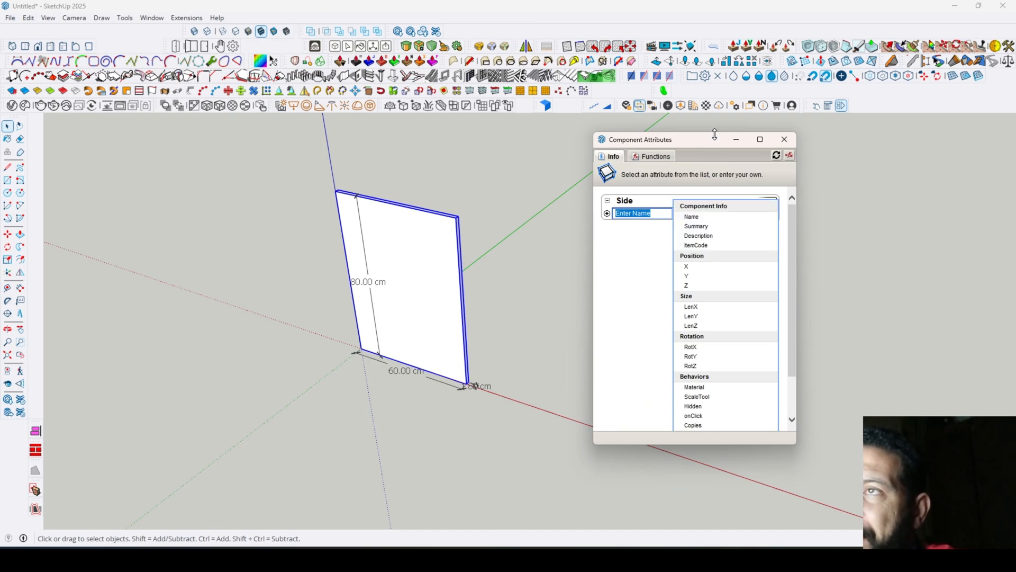
pyautogui.moveTo(714, 134); pyautogui.dragTo(715, 41)
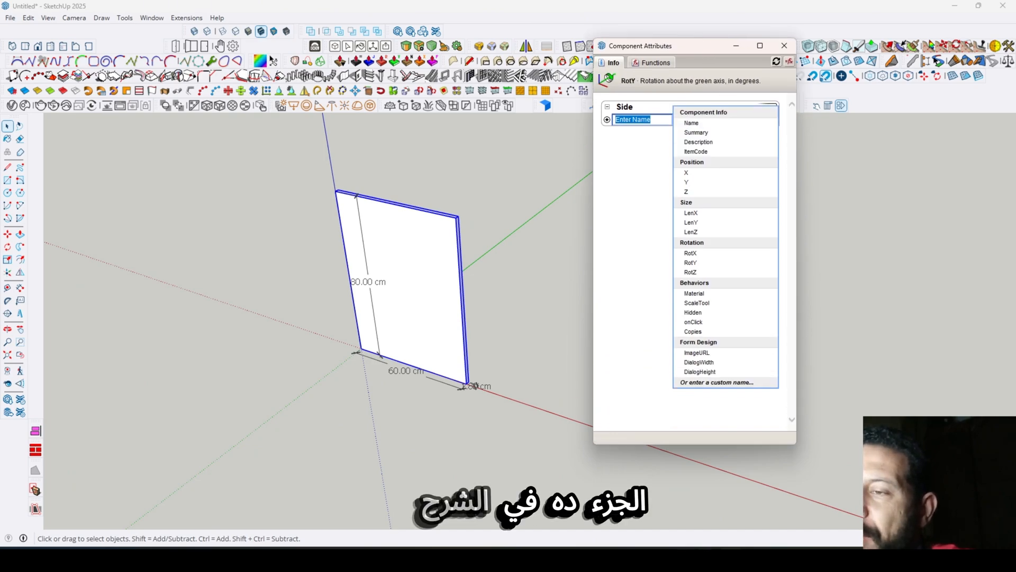
pyautogui.moveTo(708, 558)
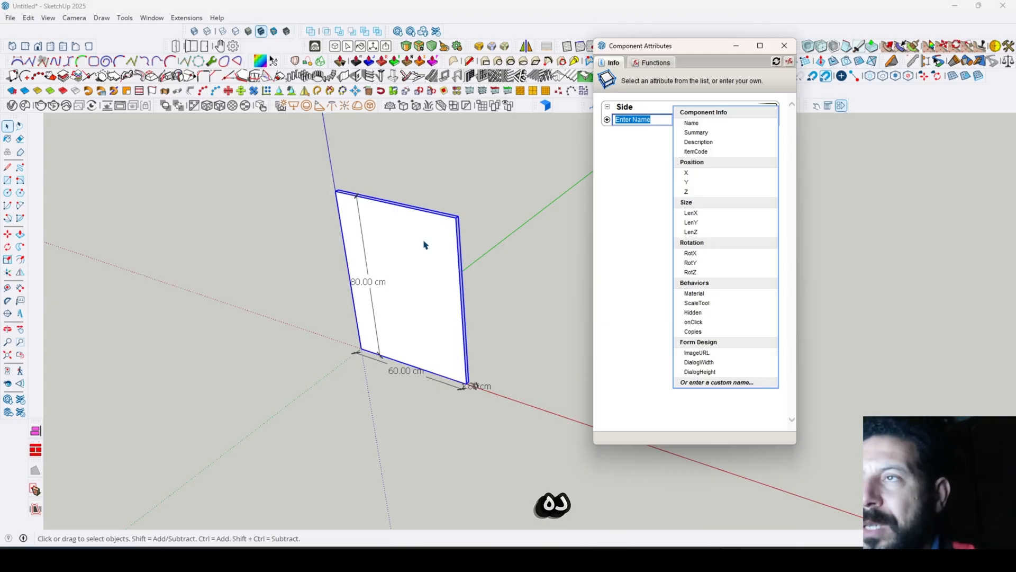
pyautogui.click(621, 172)
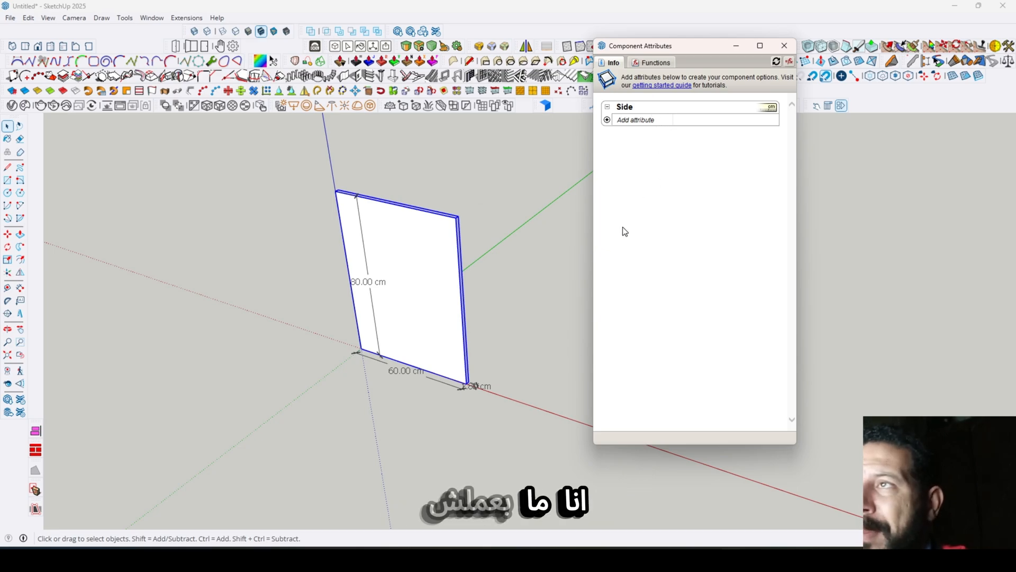
pyautogui.click(477, 277)
pyautogui.click(464, 237)
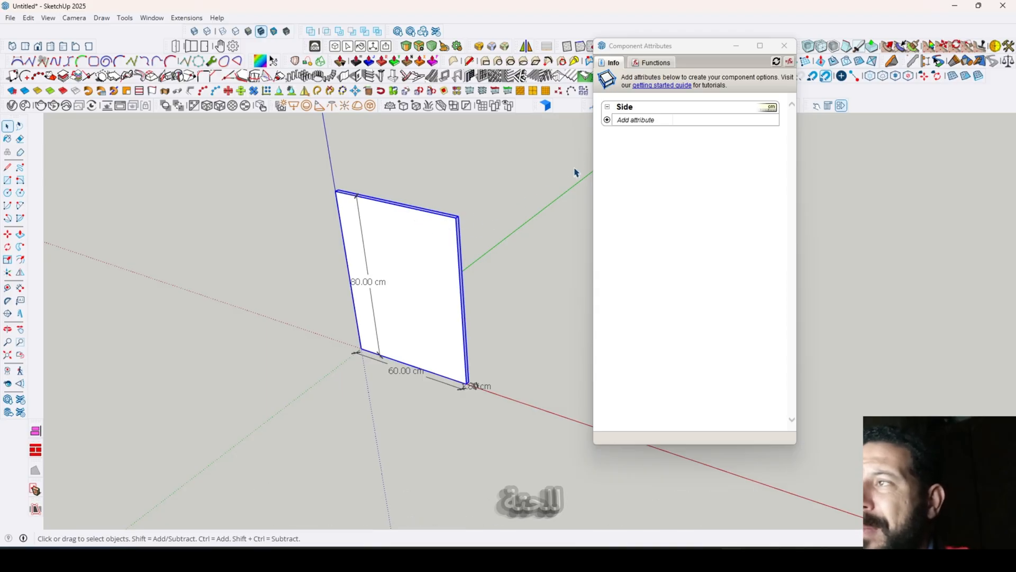
pyautogui.click(607, 120)
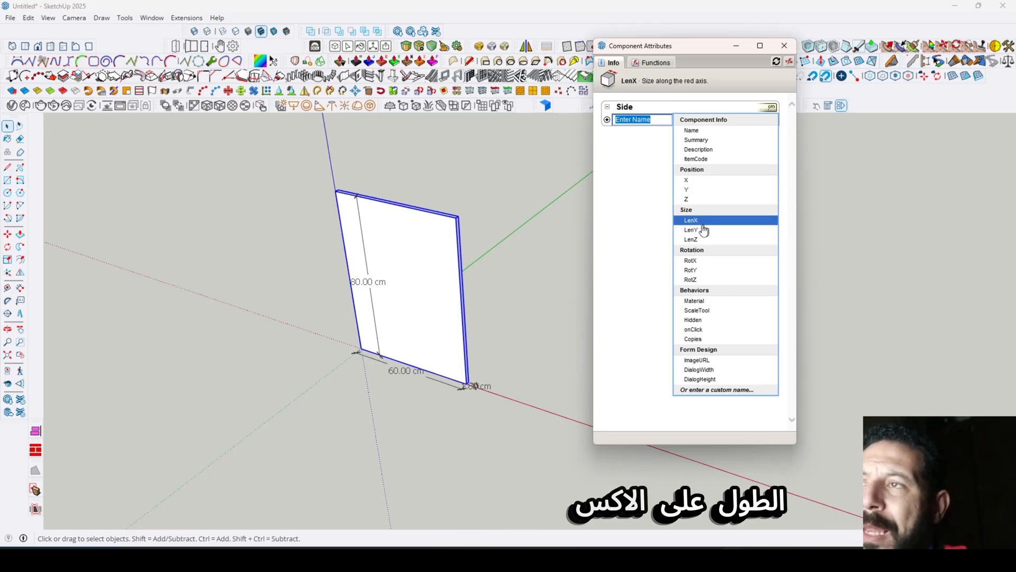
pyautogui.click(696, 170)
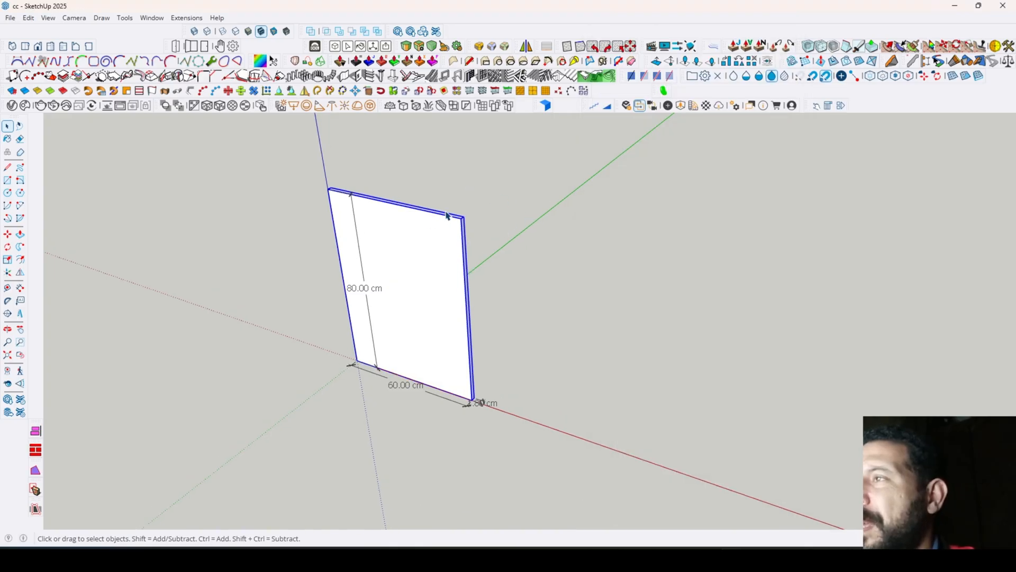
# - Reopen the Component Attributes for the Side component and add all its Position attributes: X, Y and Z
pyautogui.scroll(1, 450, 214)
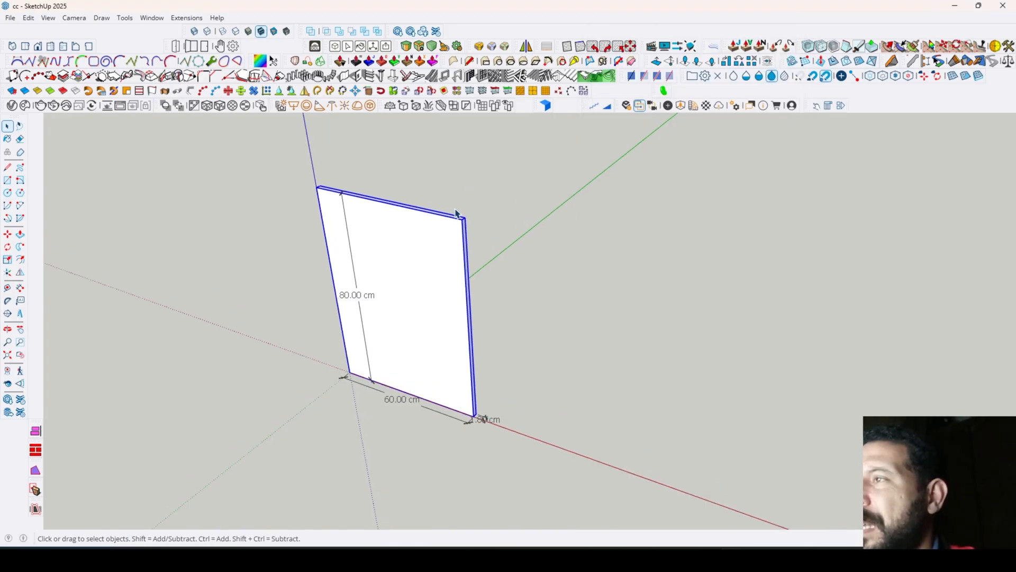
pyautogui.click(841, 106)
pyautogui.moveTo(708, 47); pyautogui.dragTo(716, 102)
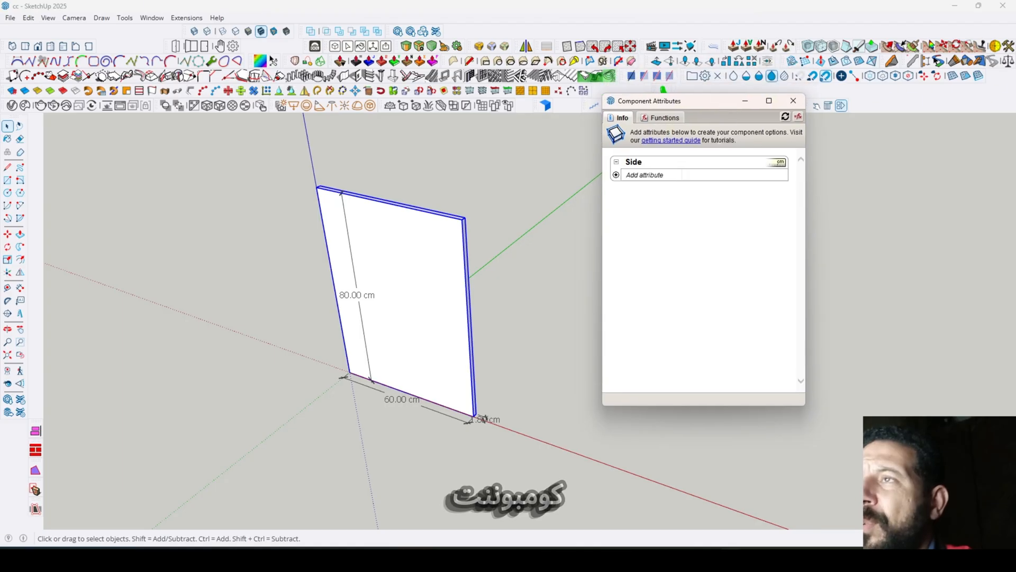
pyautogui.click(616, 175)
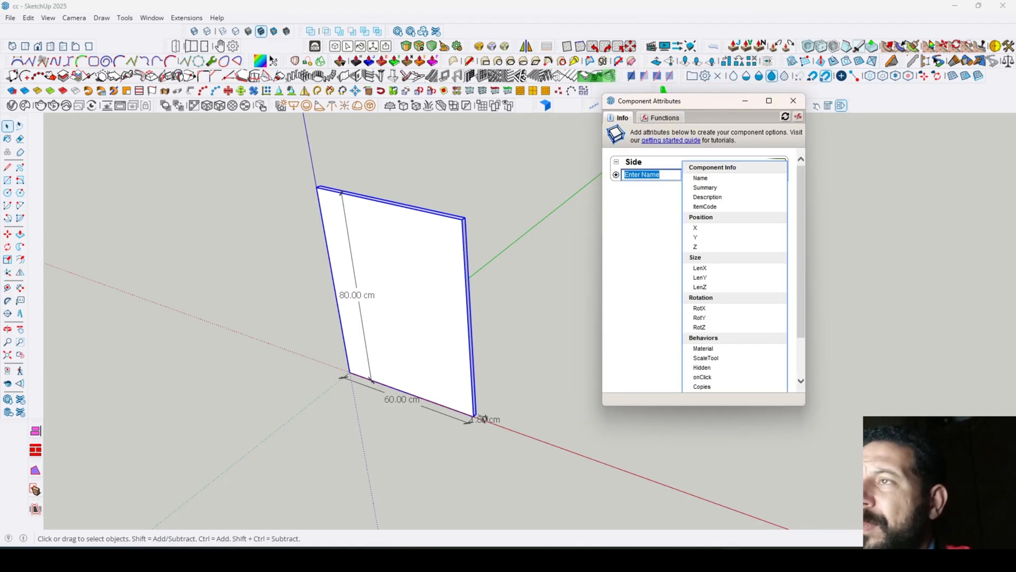
pyautogui.click(735, 218)
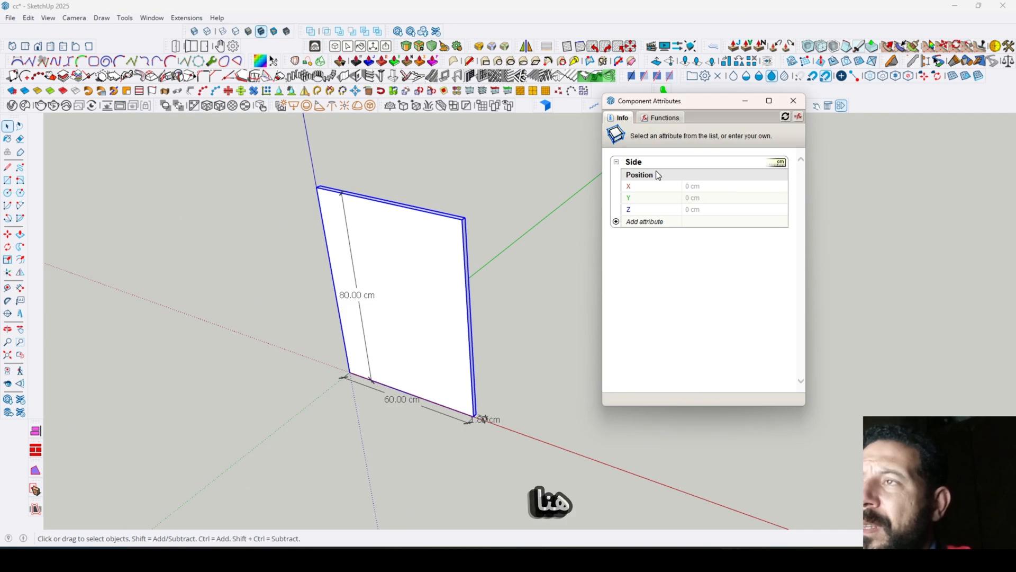
# - Add all Size attributes (LenX, LenY, LenZ) to the Side component and enlarge the Component Attributes window
pyautogui.click(616, 222)
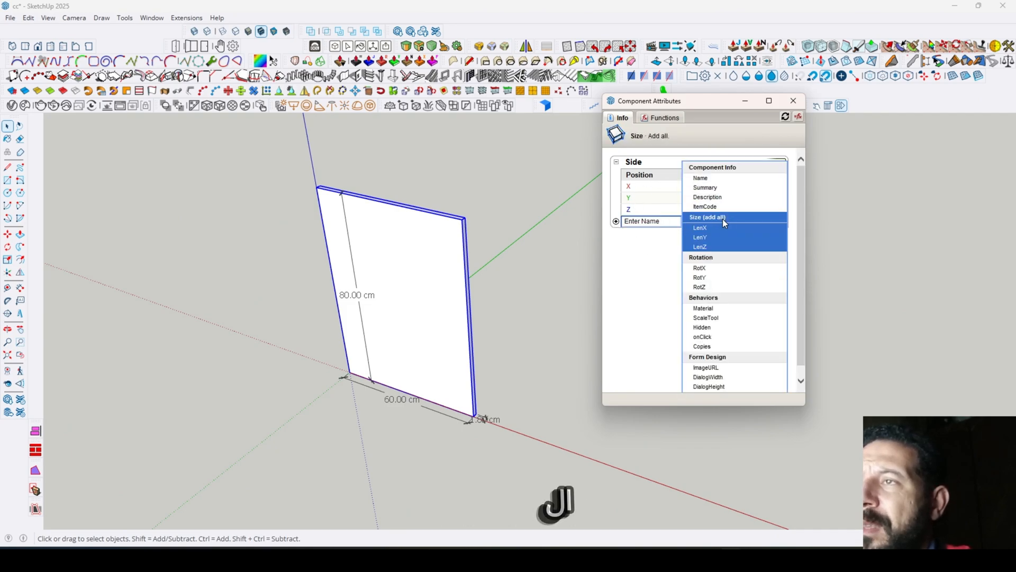
pyautogui.click(724, 219)
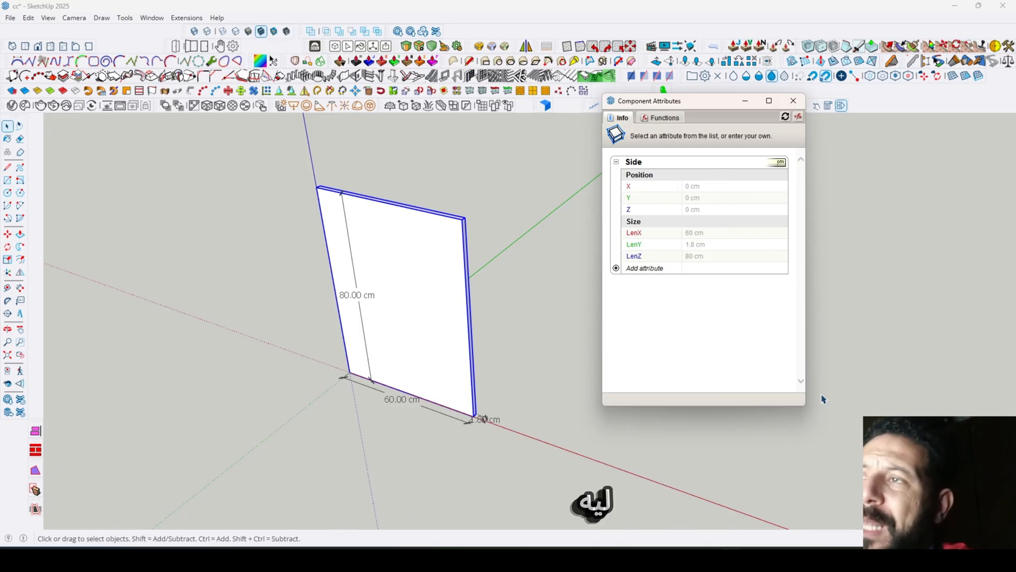
pyautogui.moveTo(806, 408); pyautogui.dragTo(861, 466)
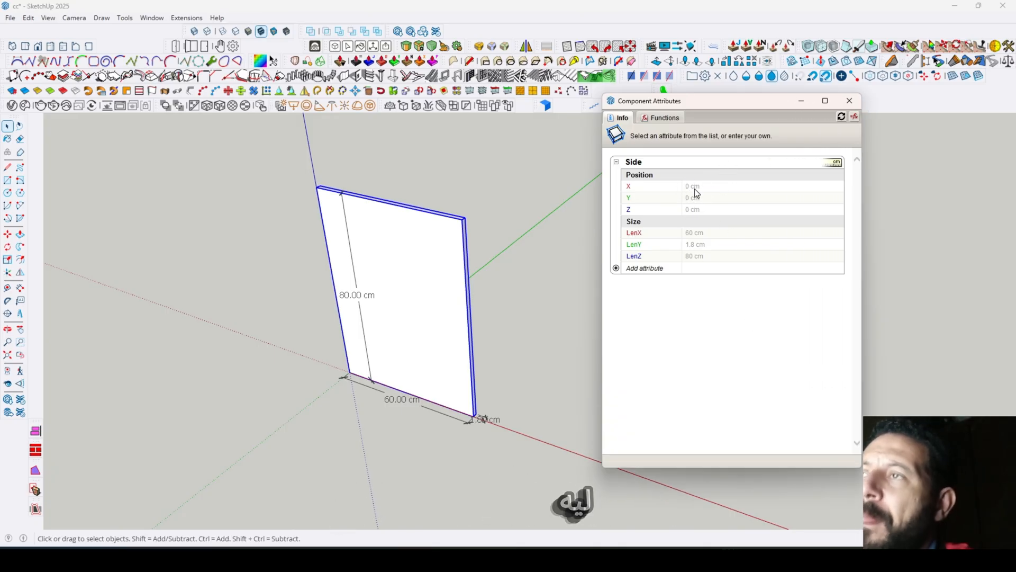
# - Compare the Side component's position and size attributes with the panel's placement at the origin and its dimensions along the axes
pyautogui.moveTo(434, 333); pyautogui.dragTo(503, 316, button='middle')
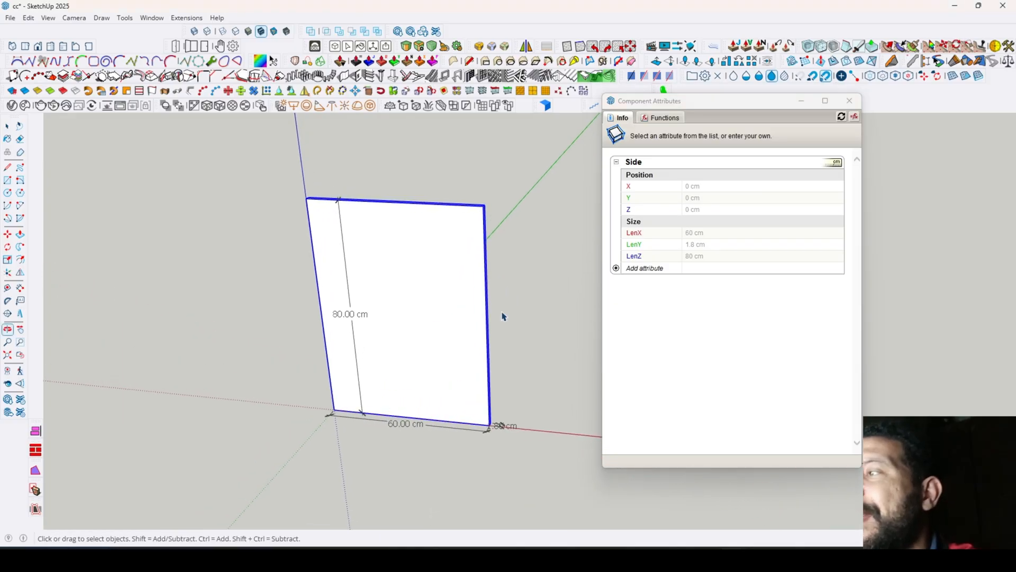
pyautogui.moveTo(364, 310); pyautogui.dragTo(517, 313, button='middle')
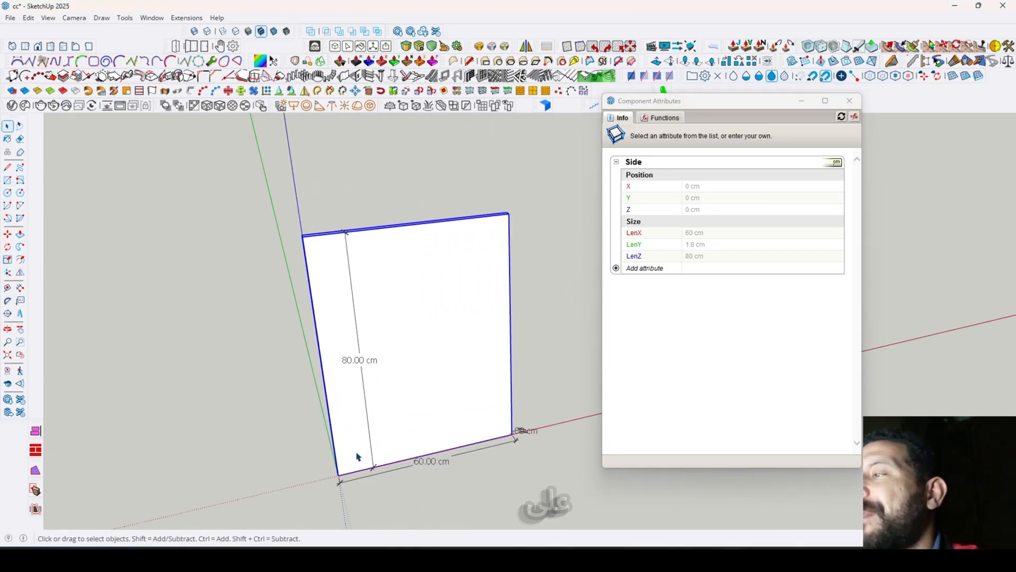
pyautogui.moveTo(392, 381); pyautogui.dragTo(374, 327, button='middle')
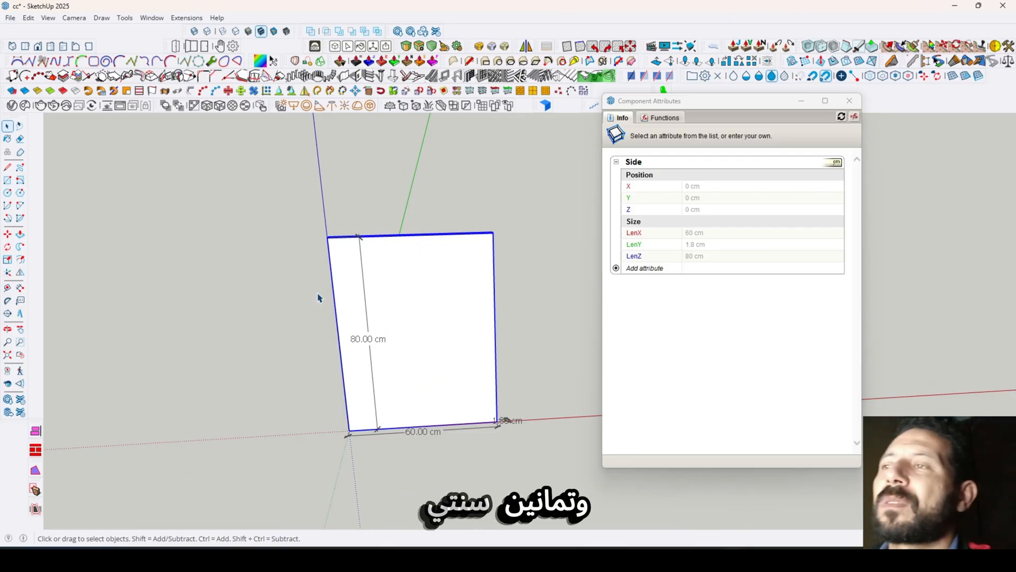
pyautogui.scroll(3, 476, 379)
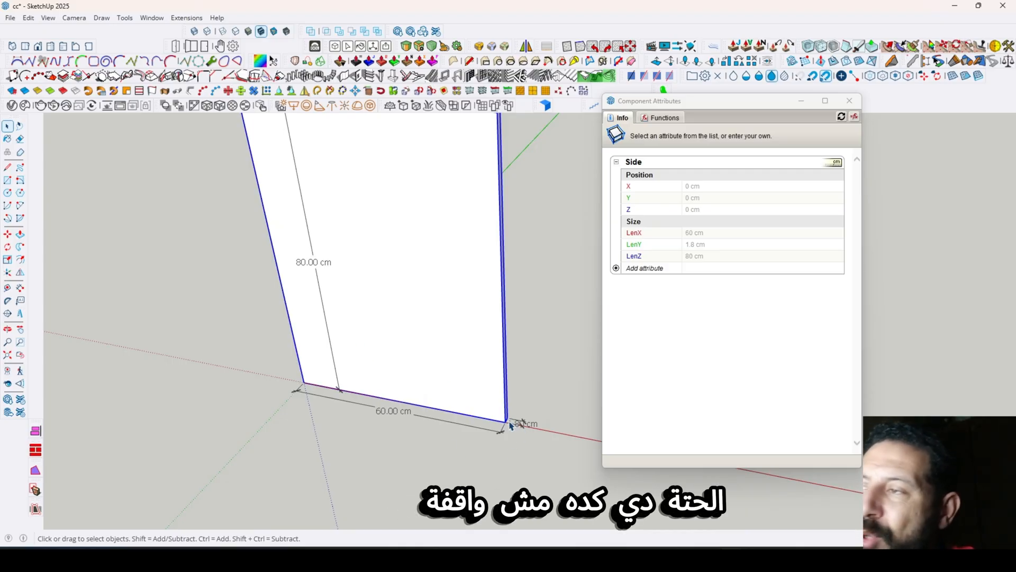
pyautogui.moveTo(518, 327); pyautogui.dragTo(526, 298, button='middle')
pyautogui.scroll(-2, 344, 470)
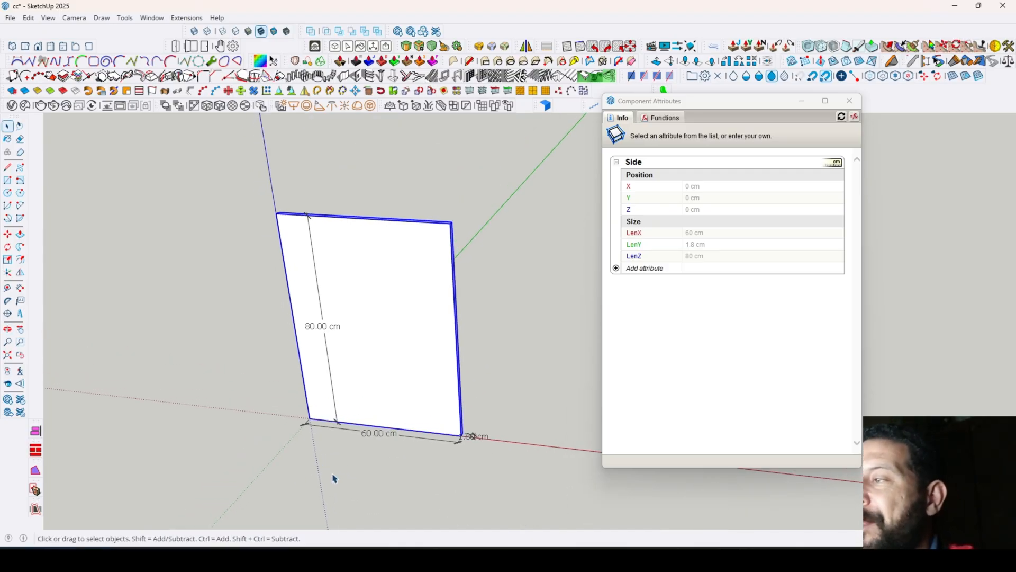
pyautogui.click(344, 474)
pyautogui.moveTo(354, 470); pyautogui.dragTo(368, 348, button='middle')
pyautogui.click(404, 329)
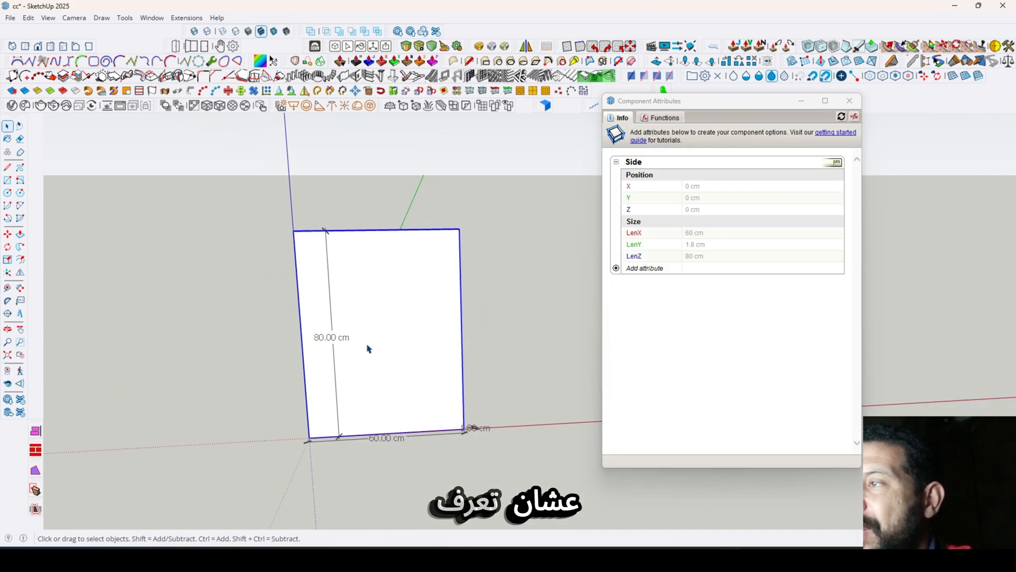
# - Turn on the X-Ray display so the panel's faces become see-through
pyautogui.click(194, 31)
pyautogui.click(507, 330)
pyautogui.moveTo(399, 399); pyautogui.dragTo(422, 425, button='middle')
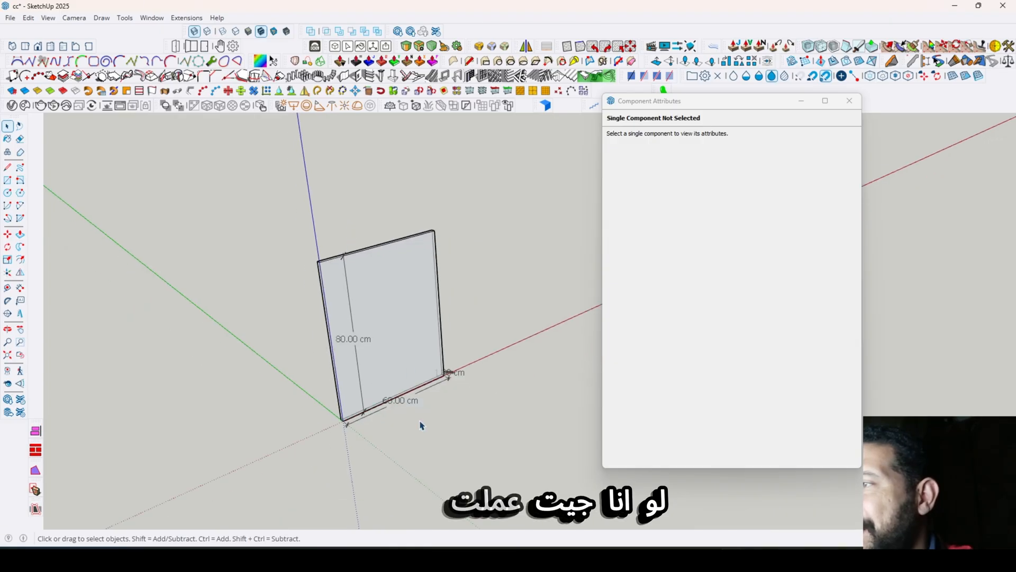
# - Inspect the Side component's axis origin with the Change Axes command, leave it unchanged, and turn off the X-Ray display
pyautogui.click(374, 367)
pyautogui.scroll(5, 347, 413)
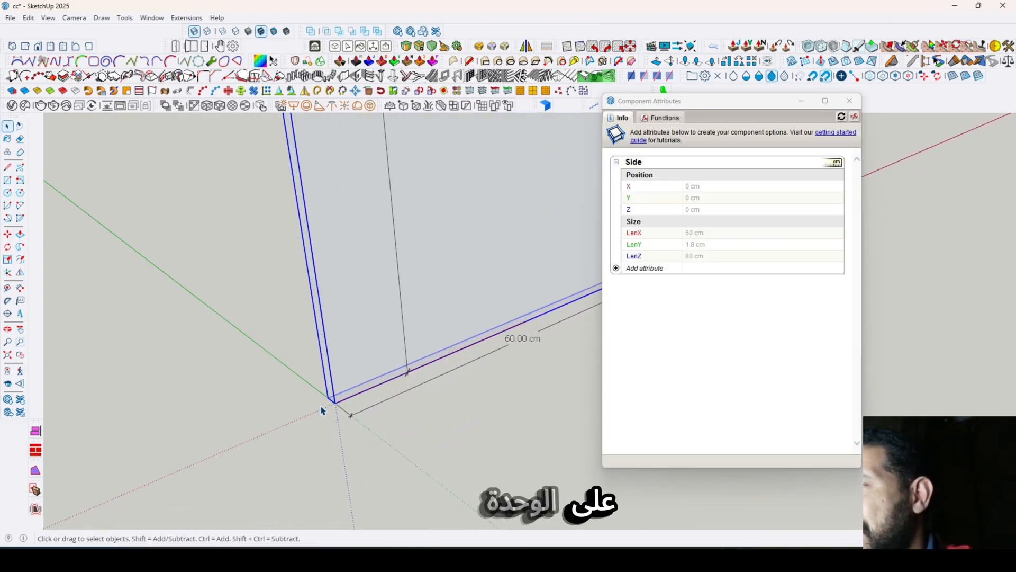
pyautogui.scroll(2, 321, 410)
pyautogui.rightClick(322, 274)
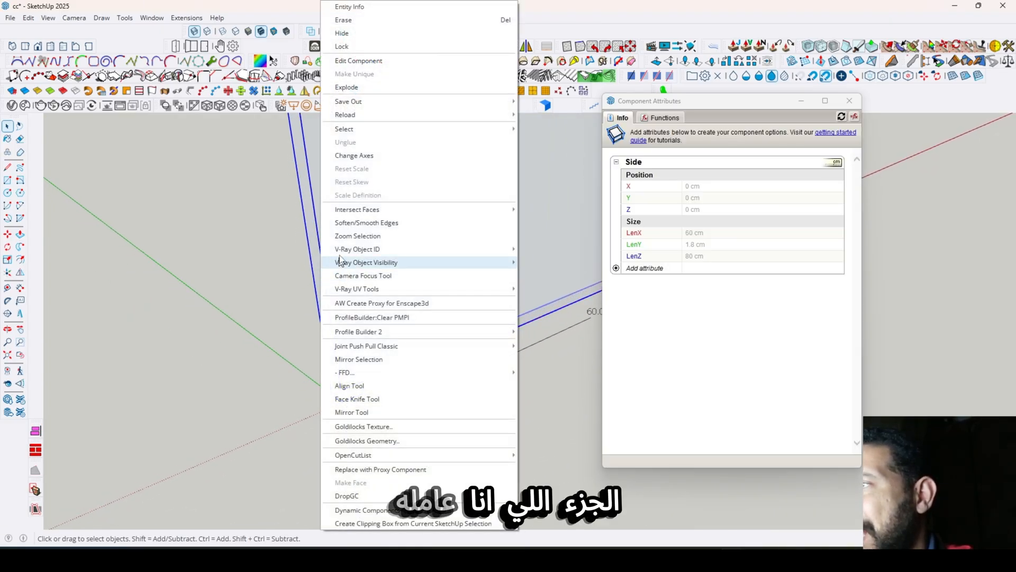
pyautogui.click(363, 159)
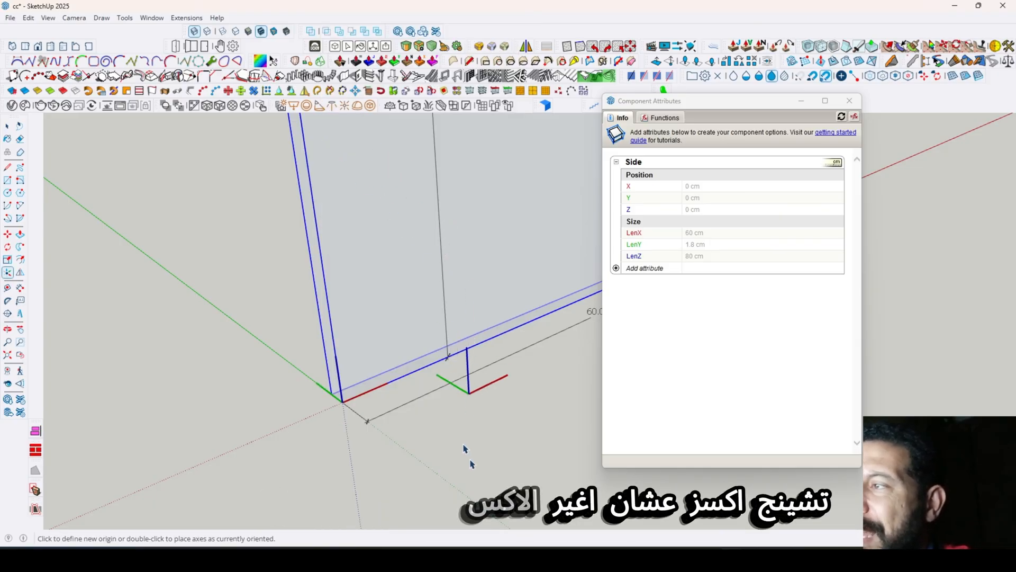
pyautogui.moveTo(471, 464); pyautogui.dragTo(447, 389, button='middle')
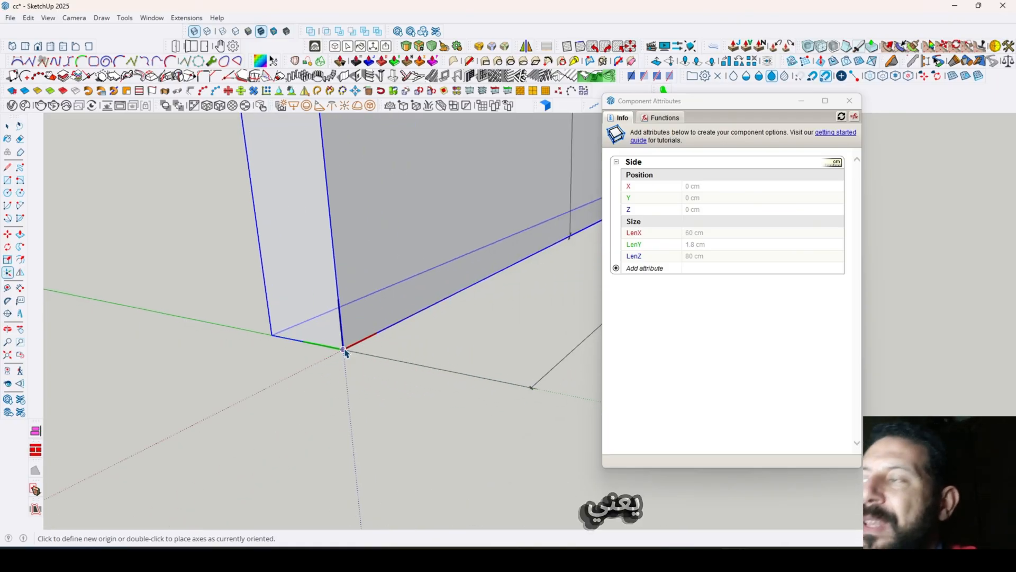
pyautogui.moveTo(335, 392)
pyautogui.mouseDown(button='middle')
pyautogui.moveTo(345, 422)
pyautogui.moveTo(350, 396)
pyautogui.mouseUp(button='middle')
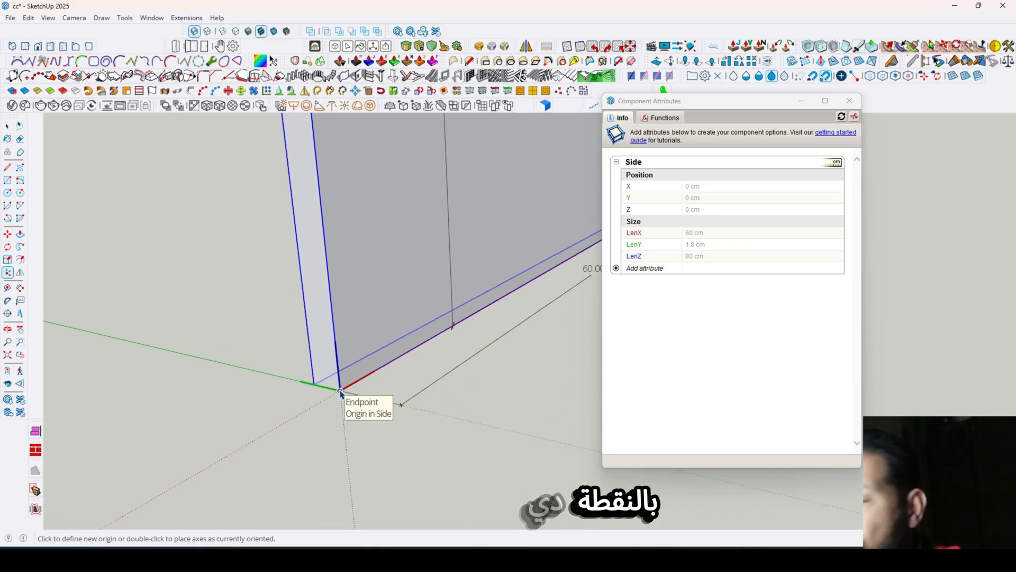
pyautogui.scroll(-5, 340, 393)
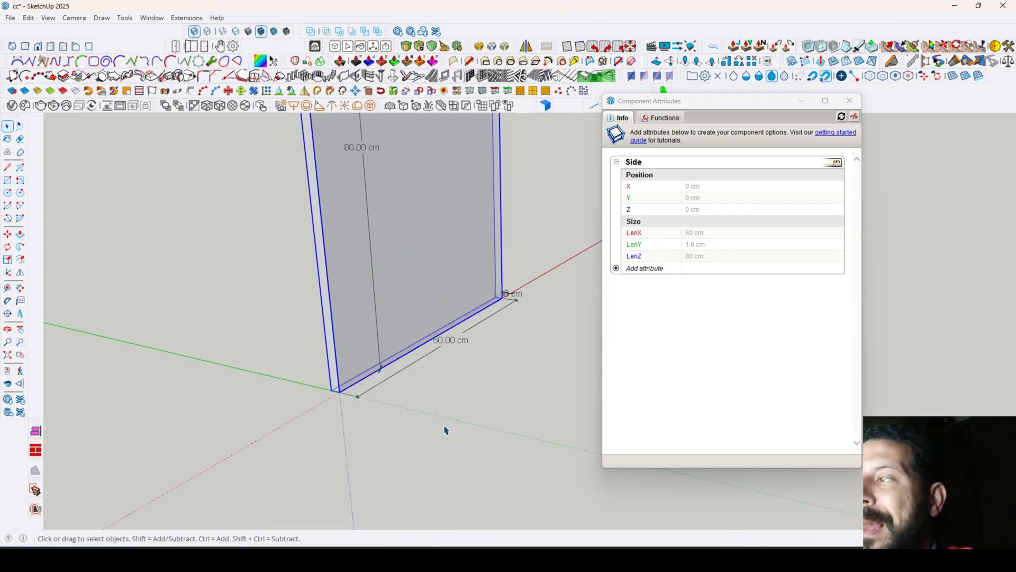
pyautogui.click(207, 33)
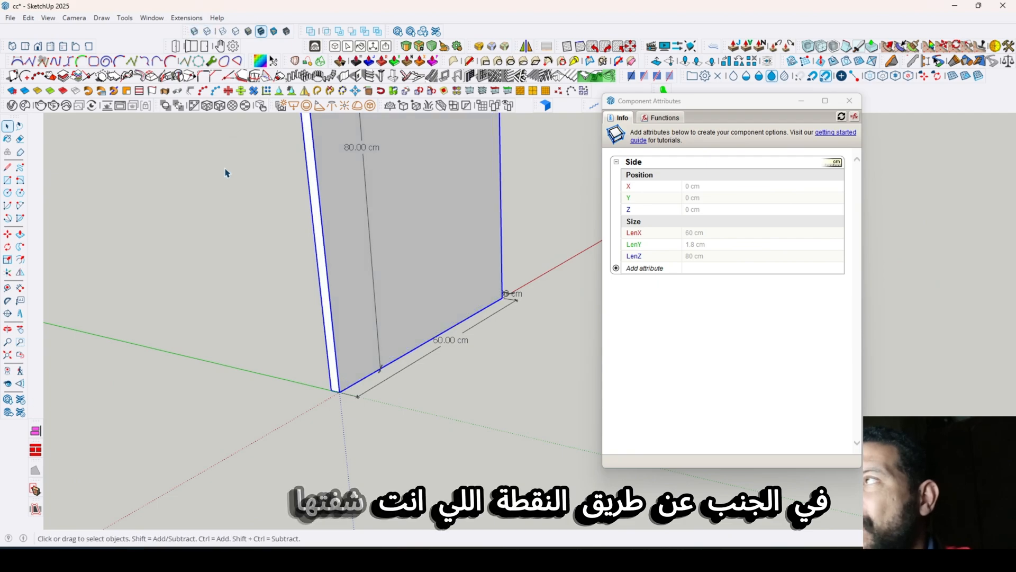
# - Move the Side panel by its lower corner from the origin to about X 36.4 cm and Y 46.5 cm
pyautogui.click(8, 236)
pyautogui.click(339, 391)
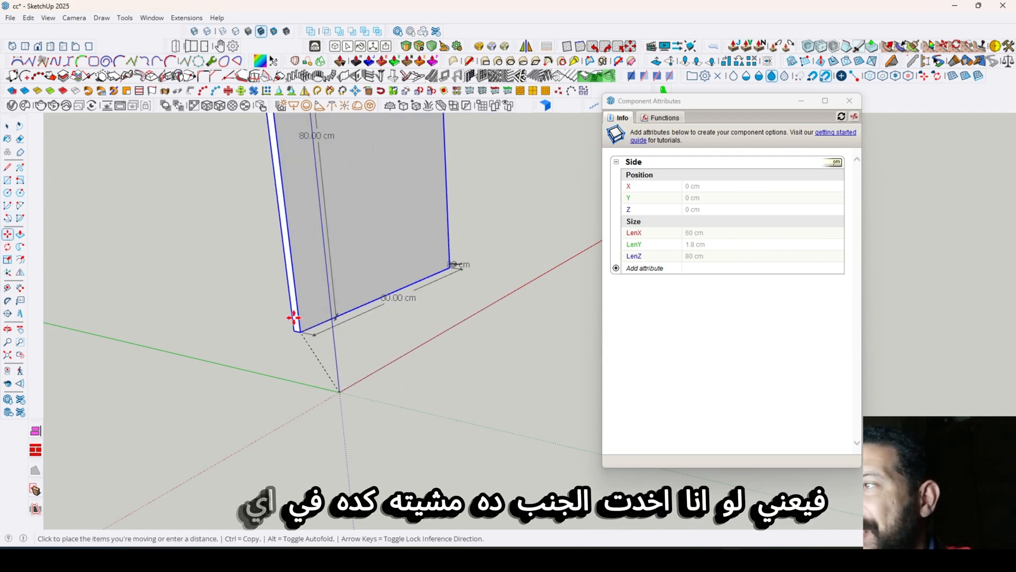
pyautogui.click(289, 299)
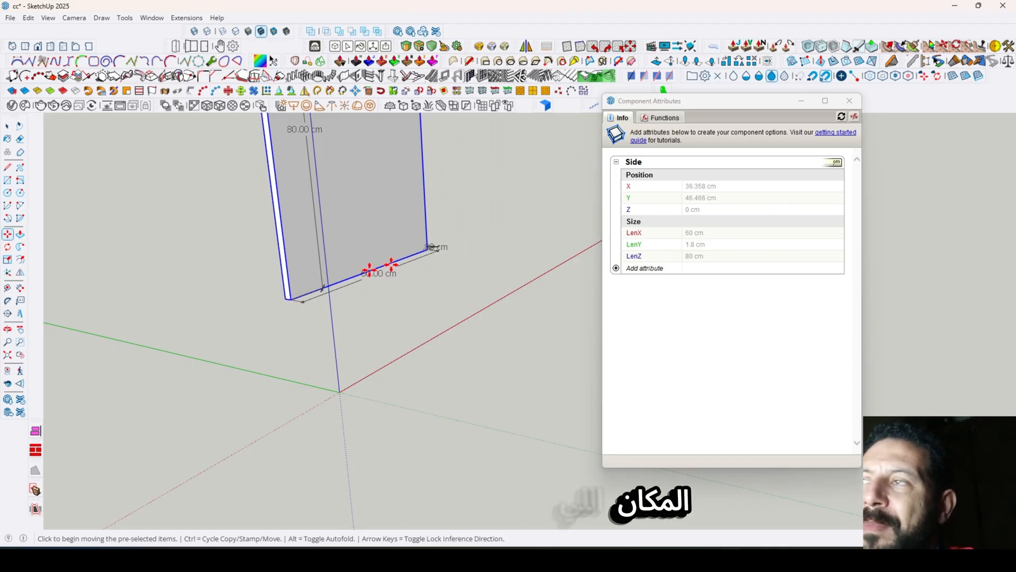
# - Raise the Side panel 18 cm along the blue axis and move its lower corner back near the origin by eye
pyautogui.click(293, 300)
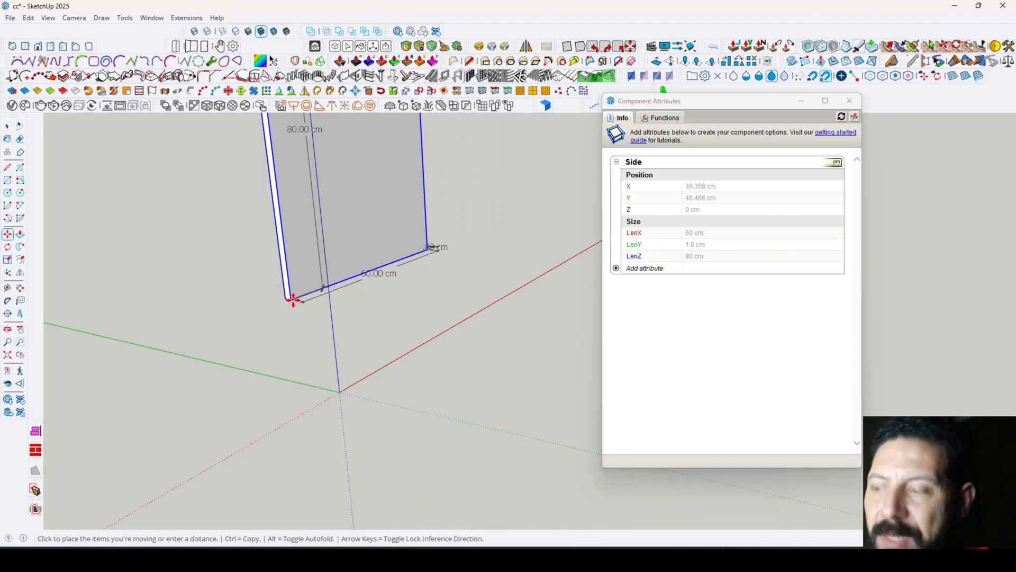
pyautogui.click(281, 229)
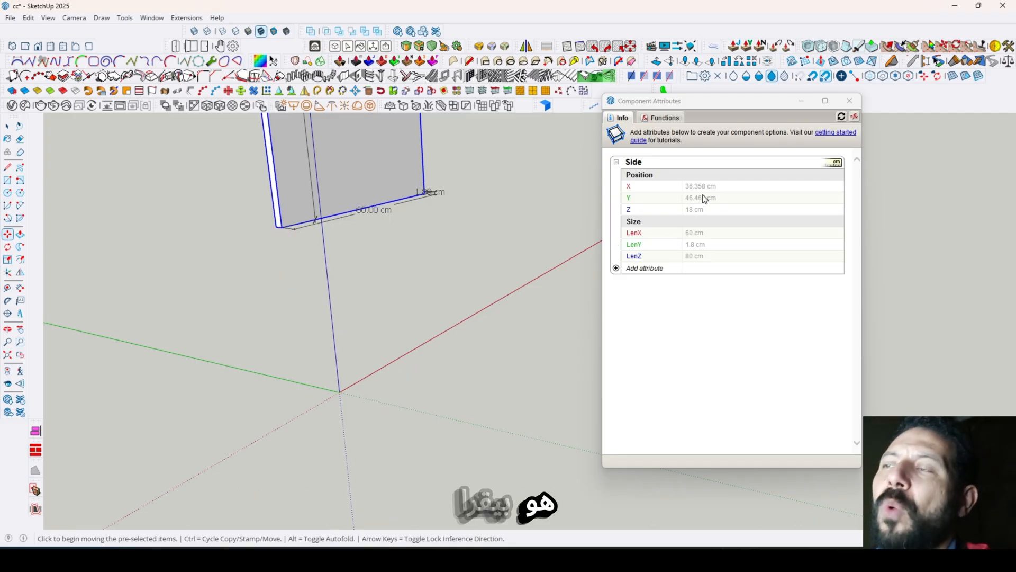
pyautogui.click(282, 228)
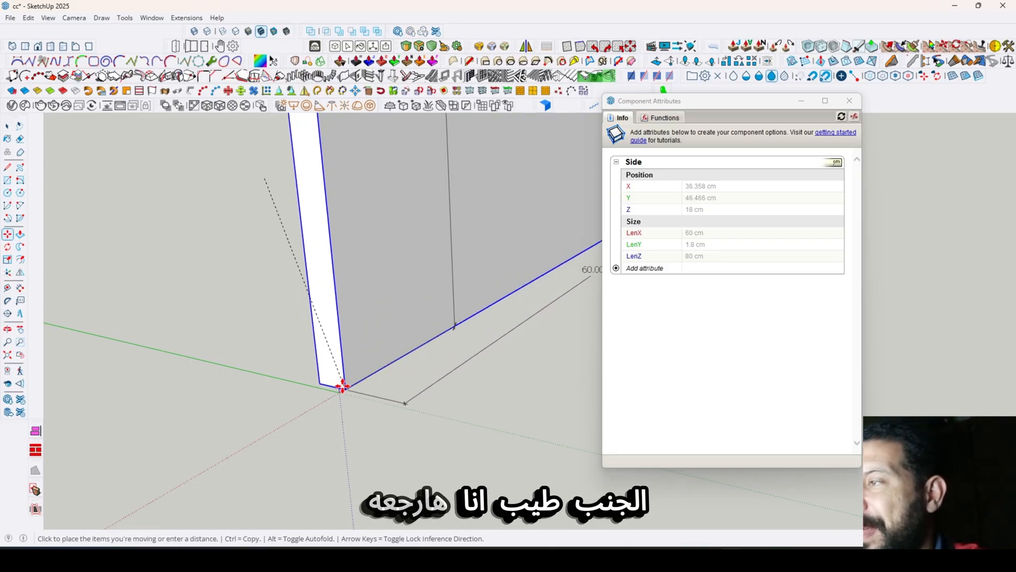
pyautogui.click(340, 389)
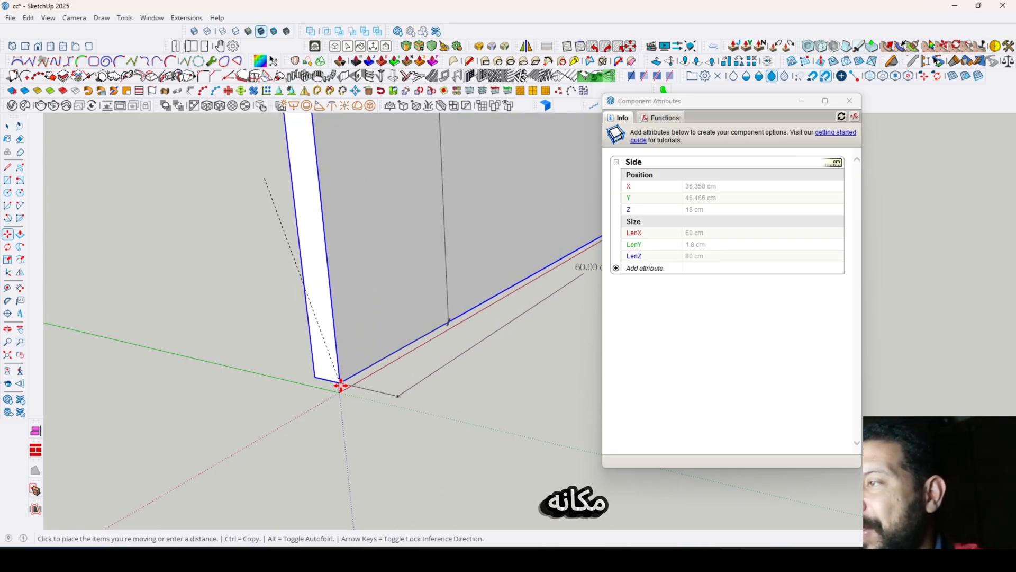
# - Set the Side component's X, Y and Z position attributes to 0
pyautogui.click(735, 192)
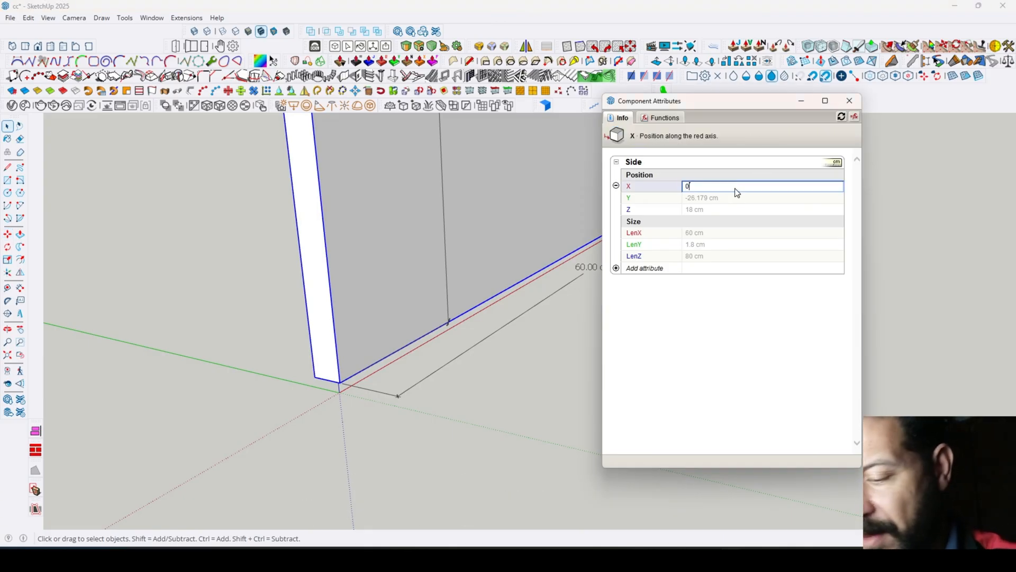
pyautogui.write('0')
pyautogui.press('Return')
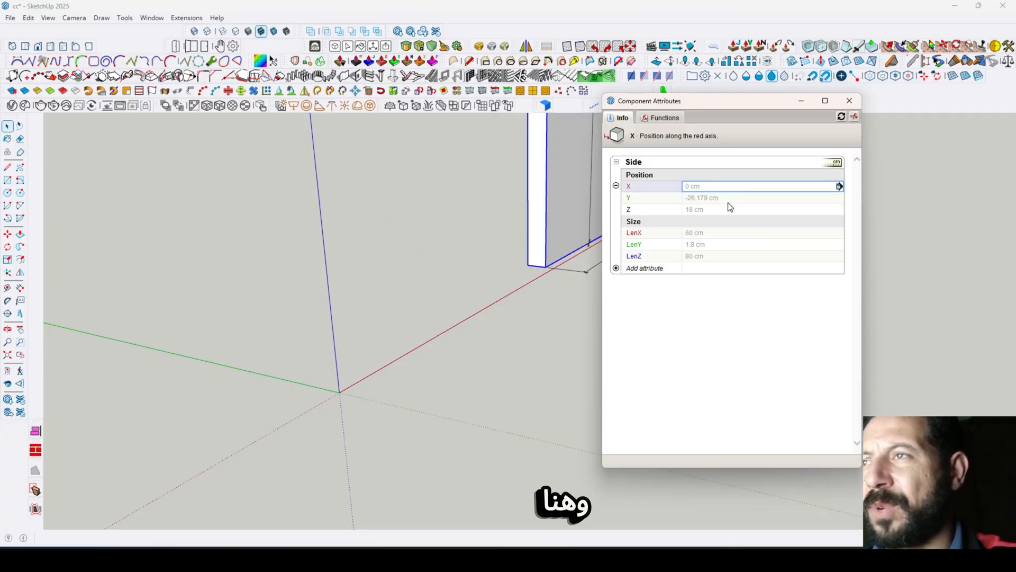
pyautogui.click(728, 201)
pyautogui.write('0')
pyautogui.press('Return')
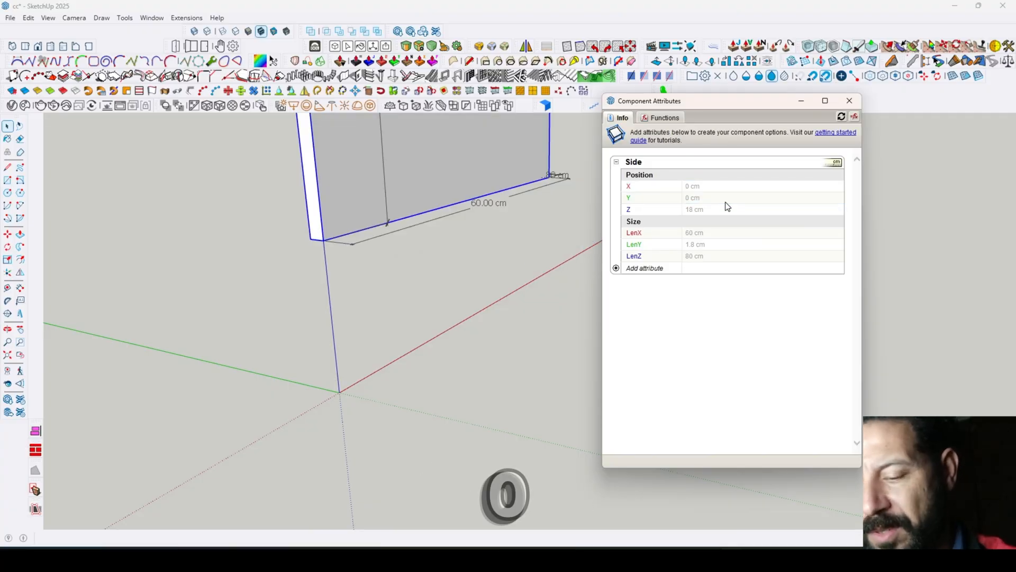
pyautogui.click(717, 210)
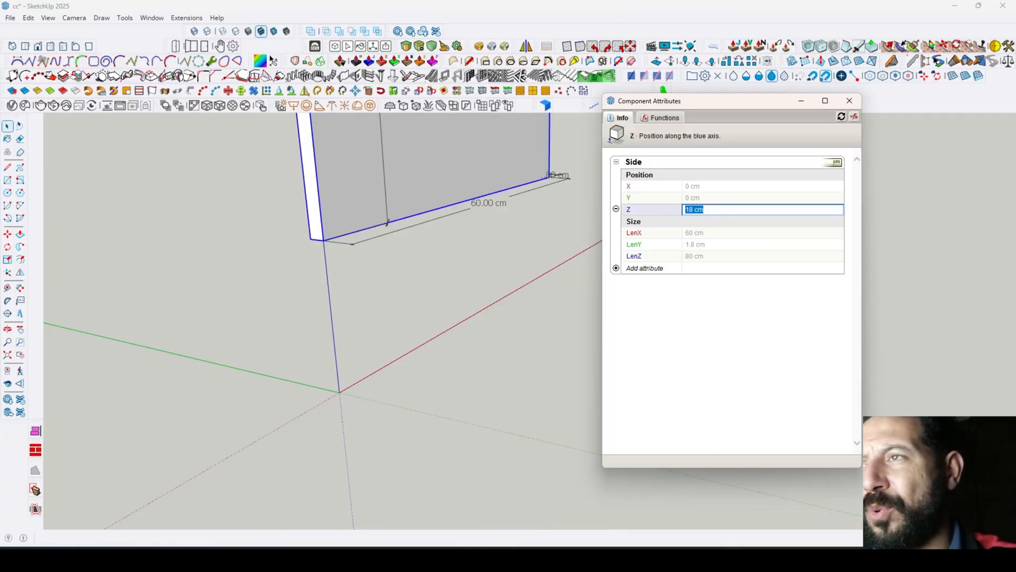
pyautogui.click(717, 210)
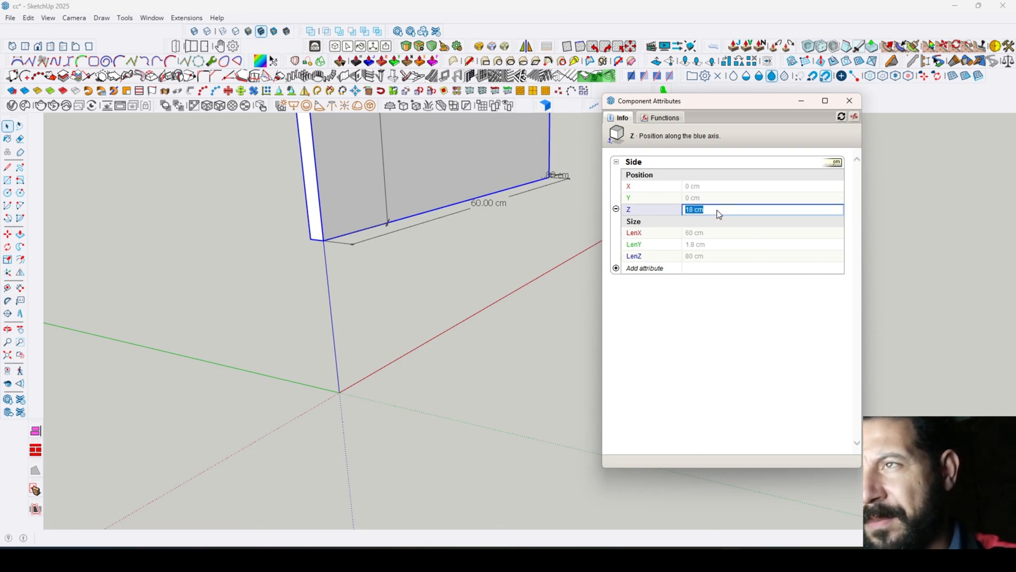
pyautogui.write('0')
pyautogui.press('Return')
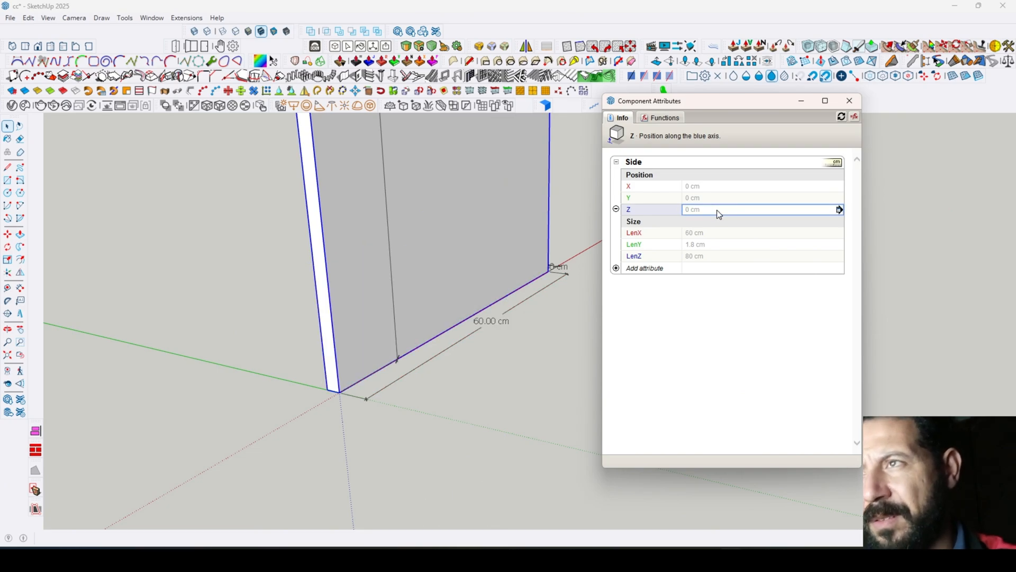
# - Compare the Side component's LenX, LenY and LenZ attributes with the panel's dimensions along the red, green and blue axes
pyautogui.click(544, 494)
pyautogui.moveTo(514, 439); pyautogui.dragTo(288, 386, button='middle')
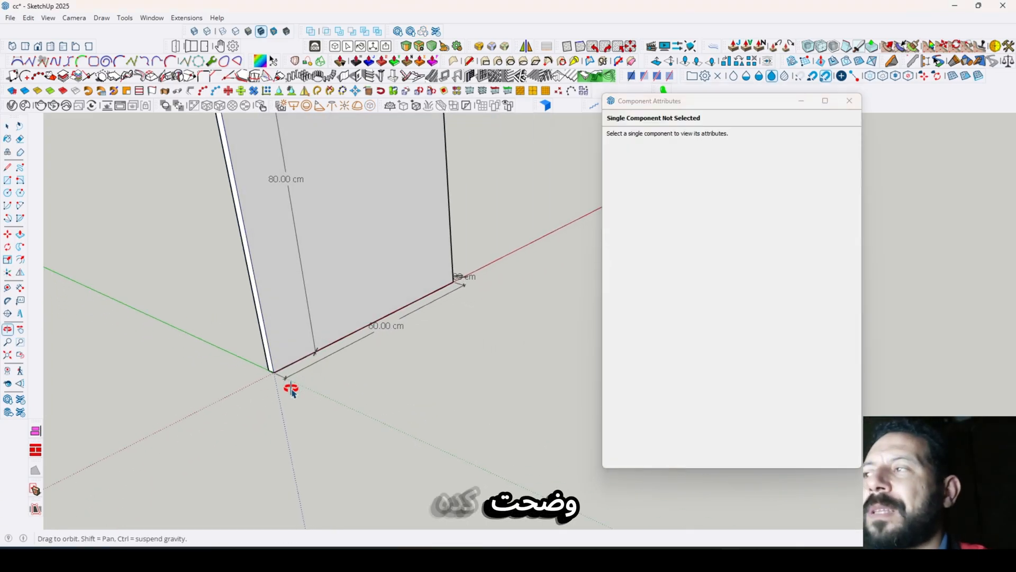
pyautogui.click(316, 323)
pyautogui.moveTo(340, 325); pyautogui.dragTo(318, 369, button='middle')
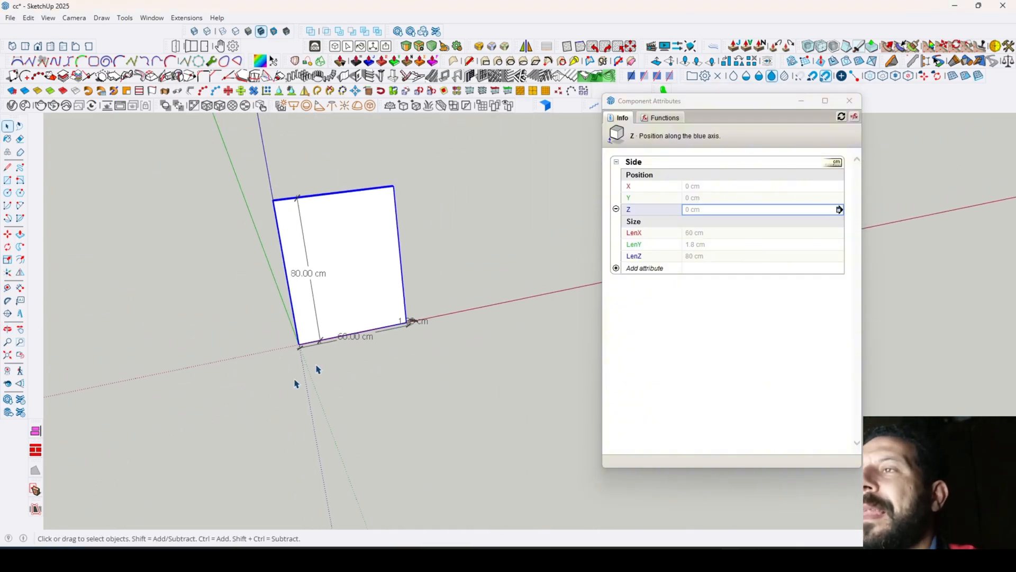
pyautogui.scroll(2, 354, 209)
pyautogui.scroll(-2, 333, 329)
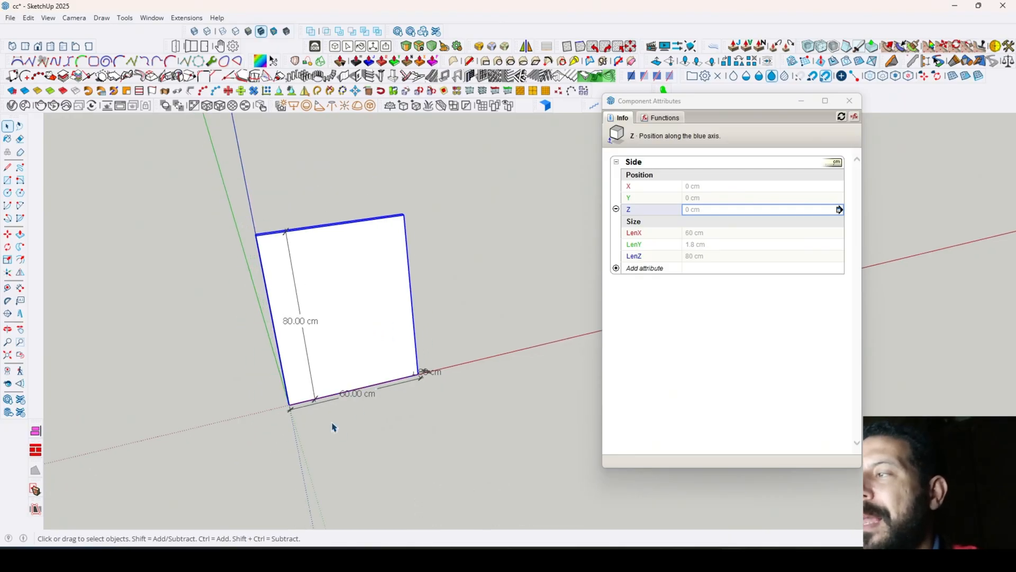
pyautogui.scroll(2, 389, 400)
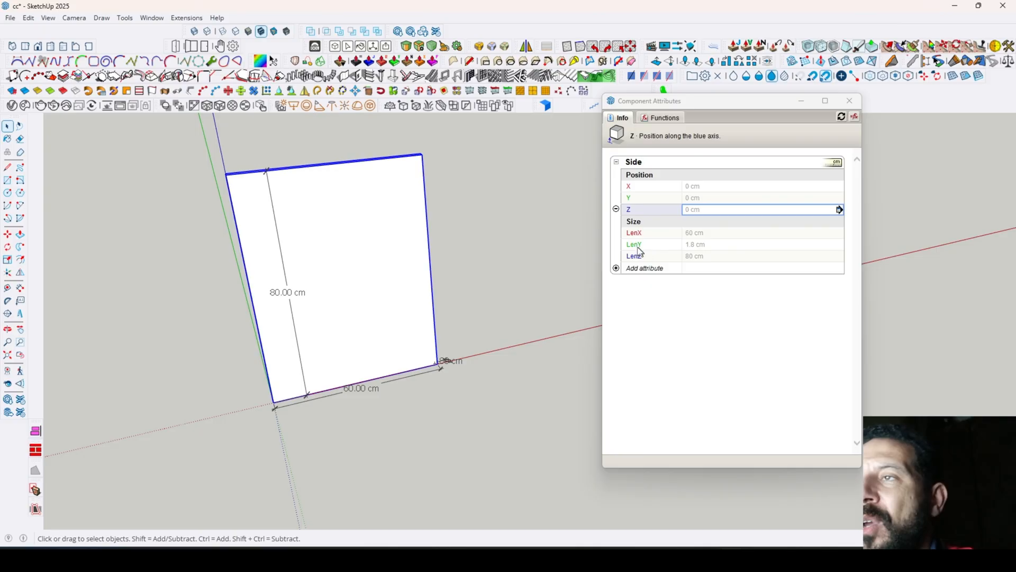
pyautogui.moveTo(399, 393); pyautogui.dragTo(312, 476, button='middle')
pyautogui.scroll(2, 315, 473)
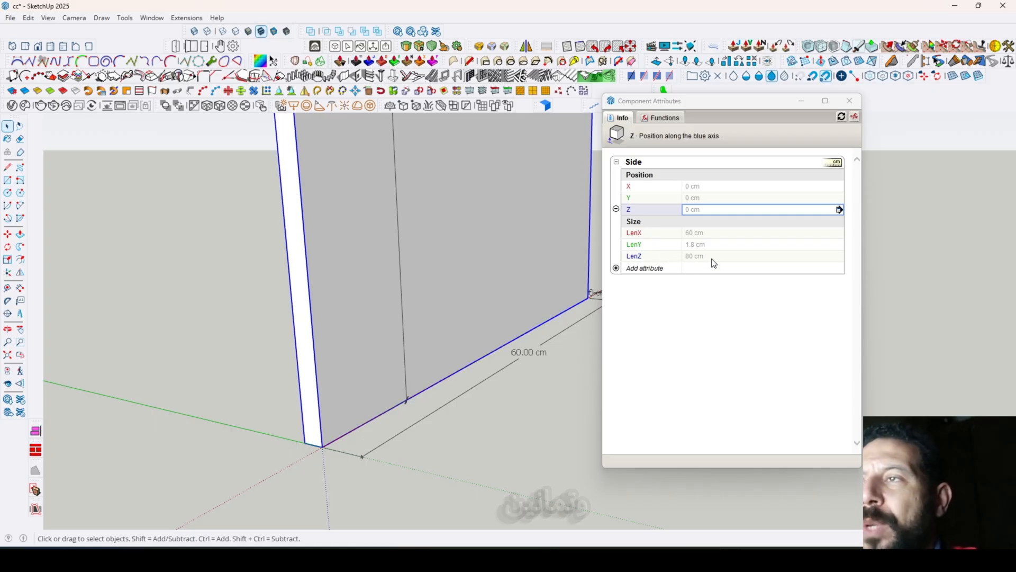
pyautogui.scroll(-4, 286, 430)
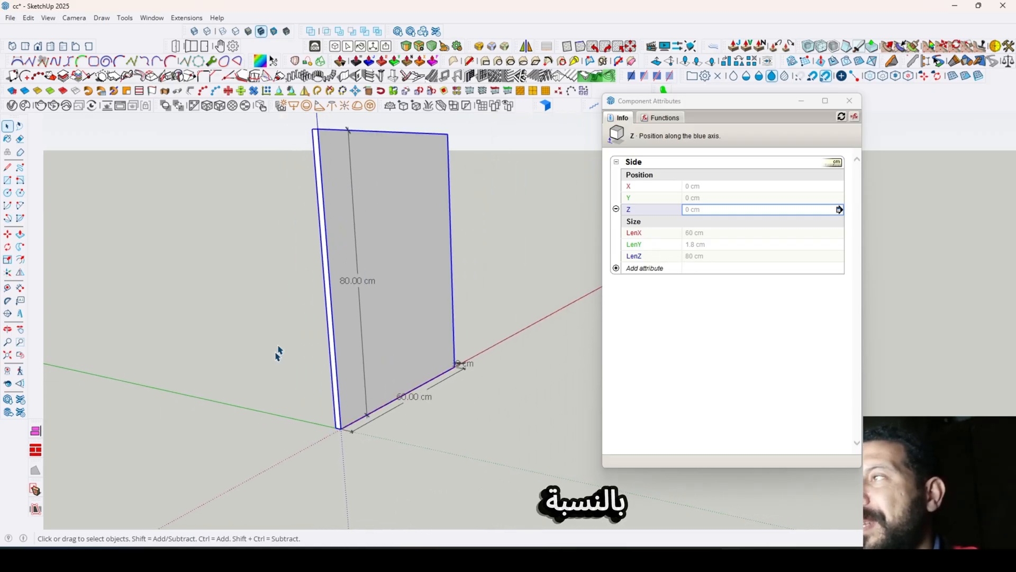
pyautogui.scroll(-2, 279, 351)
pyautogui.moveTo(281, 347); pyautogui.dragTo(404, 347, button='middle')
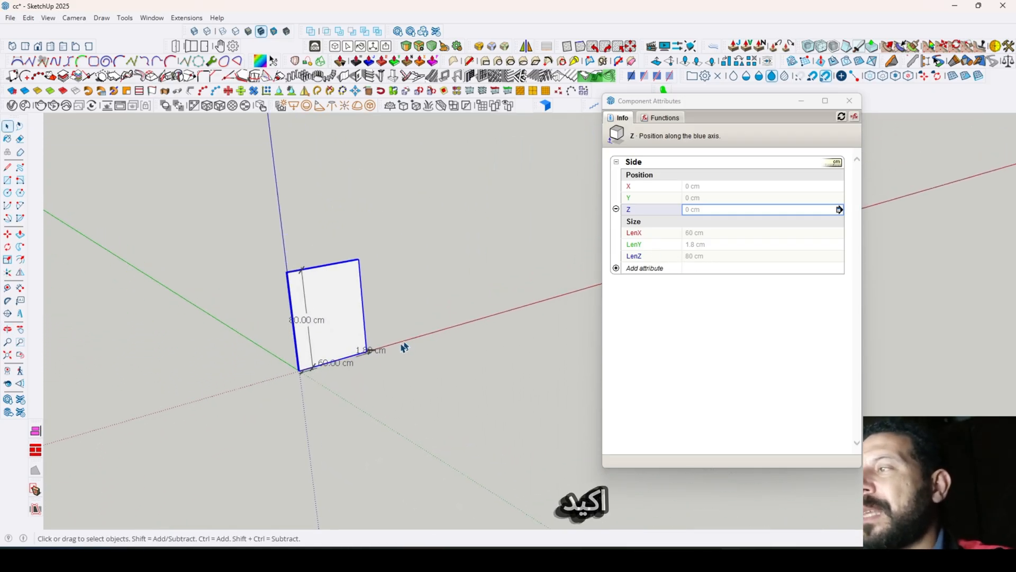
# - Delete the thickness, width and height dimensions from the Side panel
pyautogui.moveTo(367, 374); pyautogui.dragTo(376, 374)
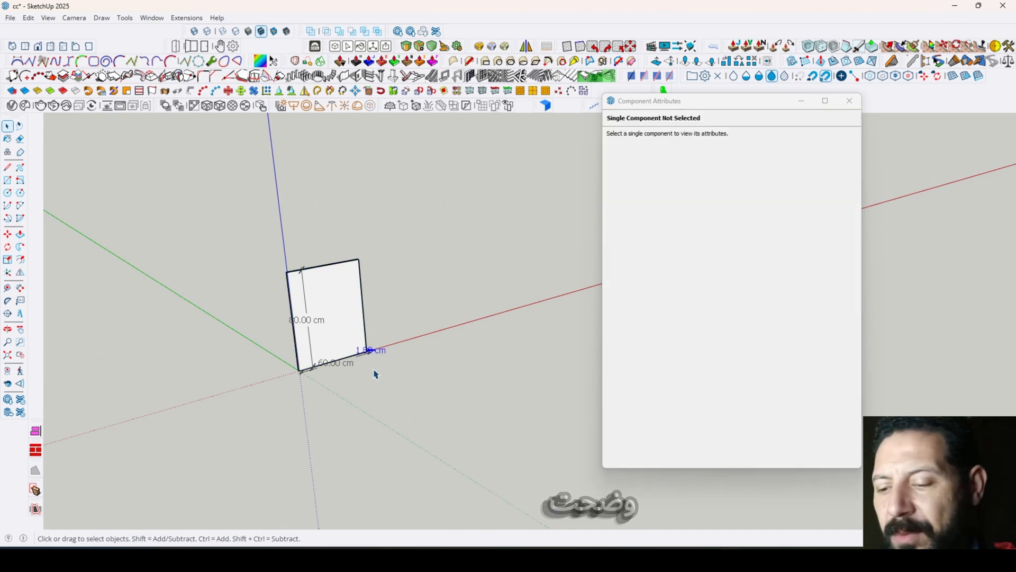
pyautogui.press('Delete')
pyautogui.click(350, 365)
pyautogui.press('Delete')
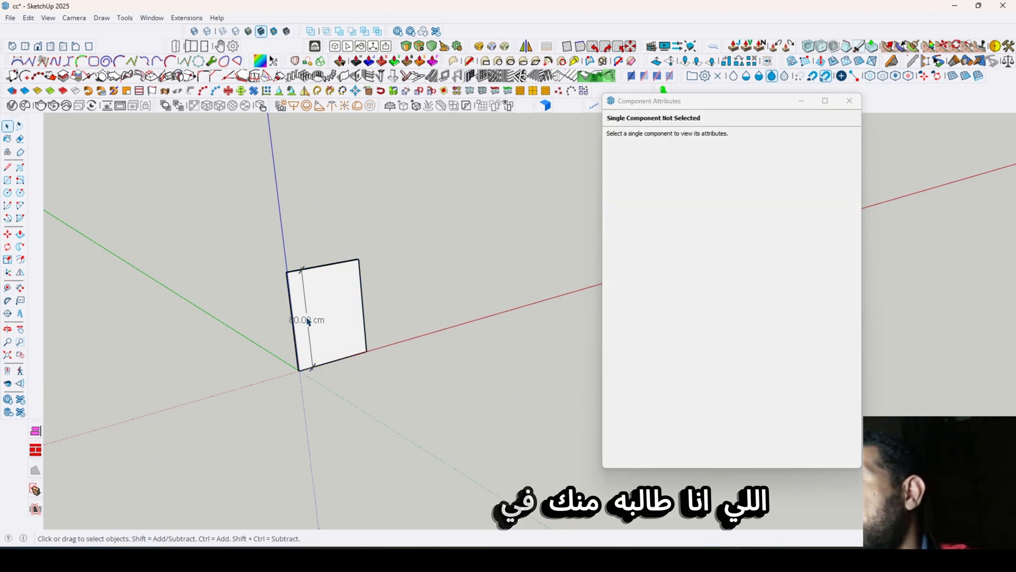
pyautogui.moveTo(397, 379); pyautogui.dragTo(261, 411, button='middle')
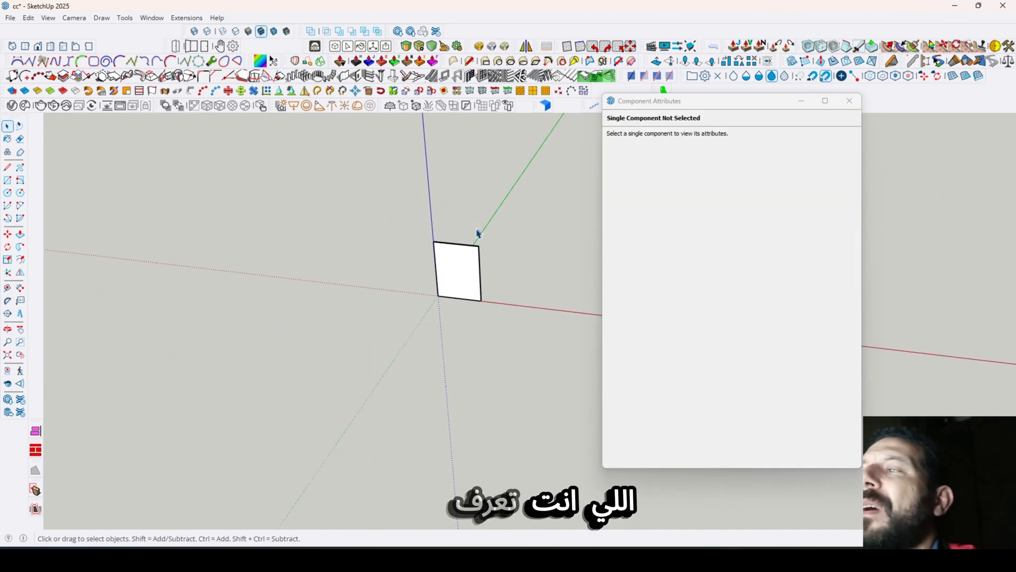
# - Open the Component Options for the Side panel and arrange the options and attributes windows on either side of the model
pyautogui.scroll(5, 477, 233)
pyautogui.moveTo(474, 270); pyautogui.dragTo(335, 286, button='middle')
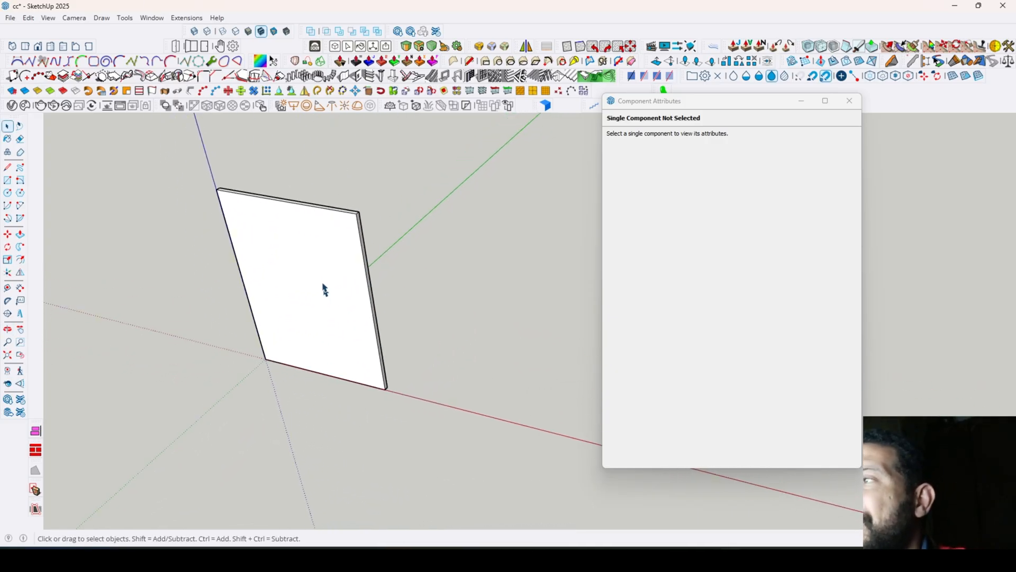
pyautogui.click(363, 285)
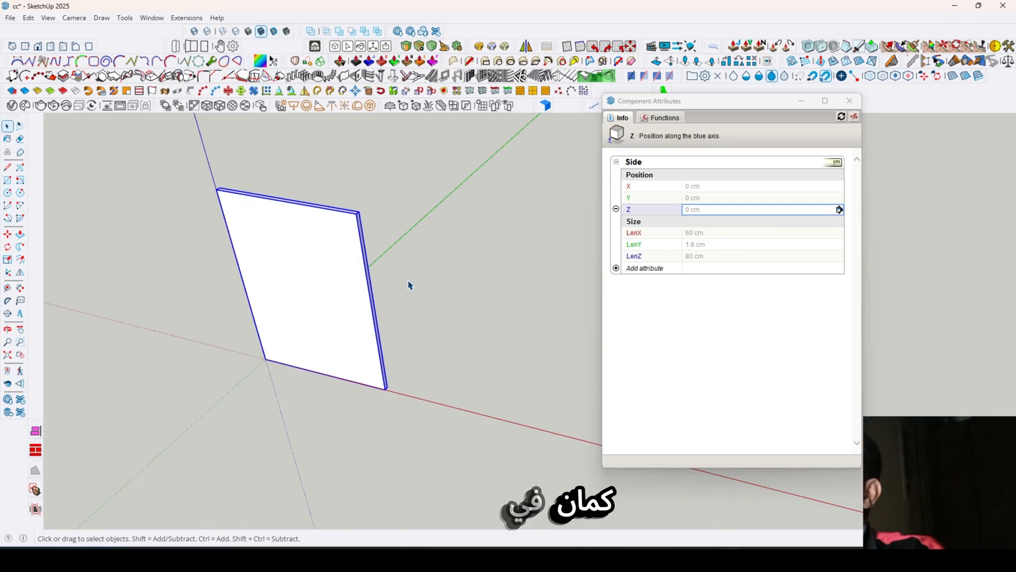
pyautogui.moveTo(365, 246); pyautogui.dragTo(426, 268, button='middle')
pyautogui.click(388, 291)
pyautogui.click(302, 287)
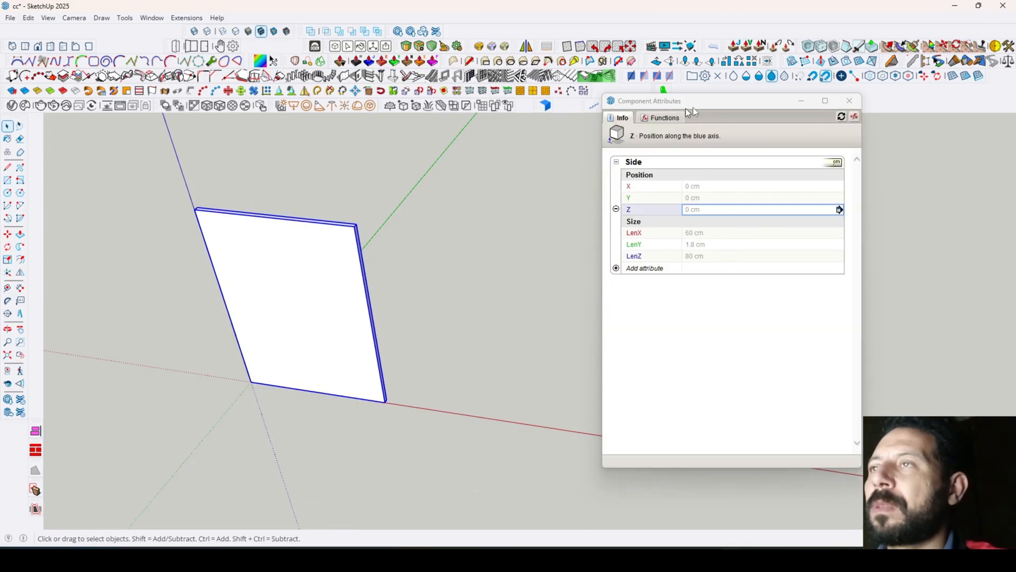
pyautogui.moveTo(752, 100); pyautogui.dragTo(852, 131)
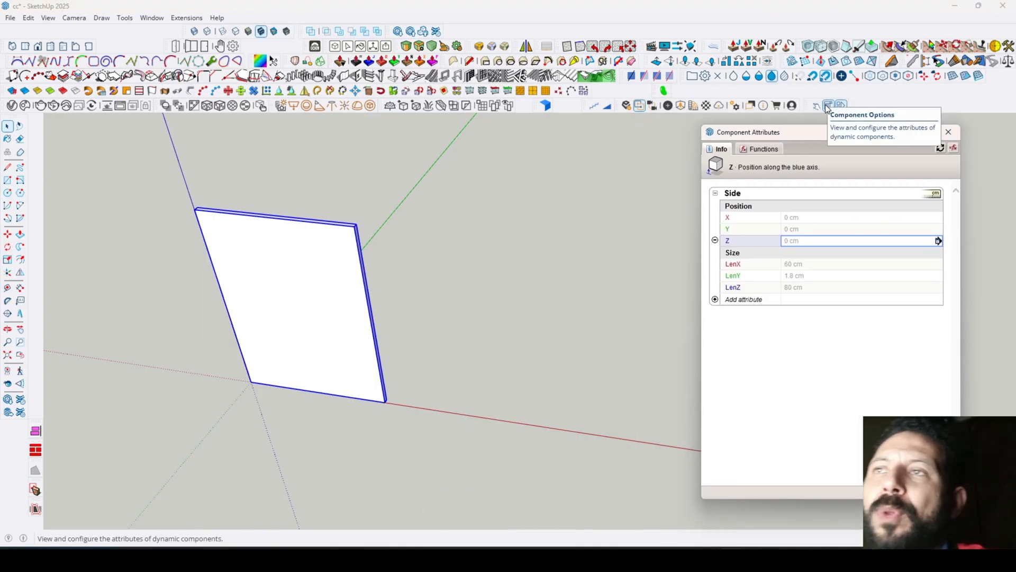
pyautogui.click(827, 107)
pyautogui.moveTo(215, 159); pyautogui.dragTo(132, 140)
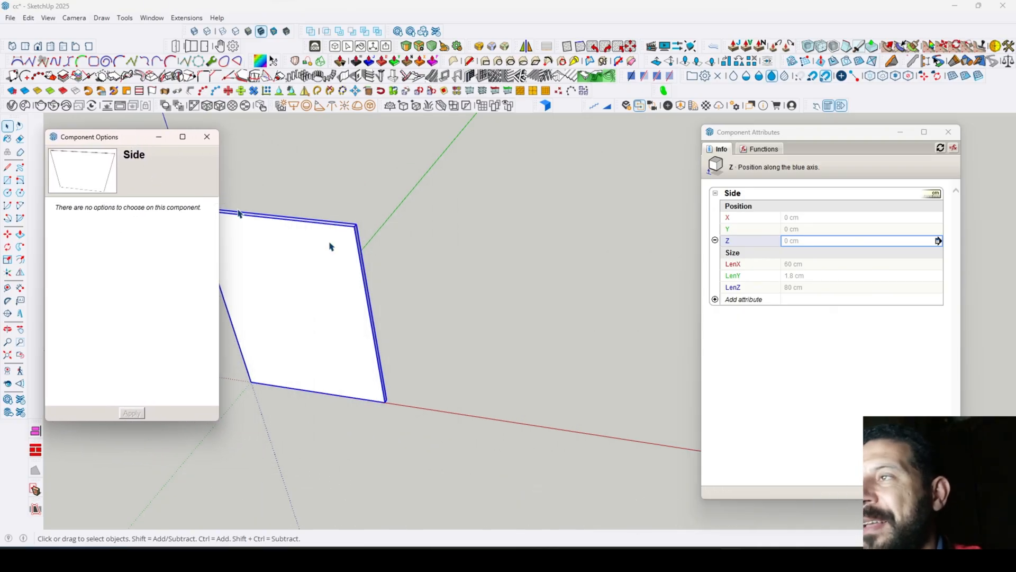
pyautogui.scroll(-2, 494, 317)
pyautogui.keyDown('shift'); pyautogui.moveTo(434, 326); pyautogui.dragTo(533, 312, button='middle'); pyautogui.keyUp('shift')
pyautogui.scroll(1, 442, 239)
pyautogui.scroll(2, 449, 291)
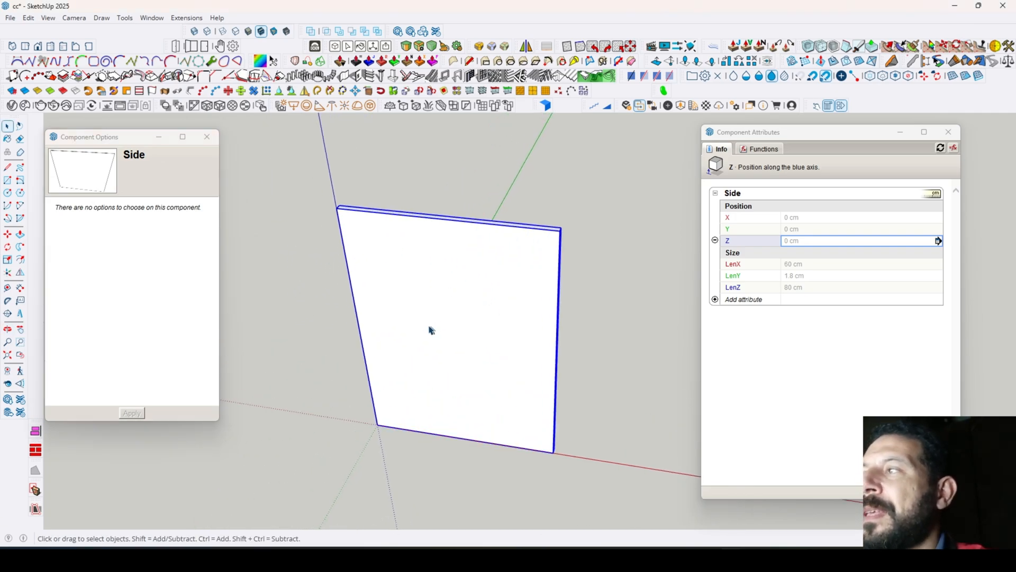
# - Move the Component Options and Component Attributes windows closer to the Side panel and reopen the attributes at their default window size
pyautogui.moveTo(125, 143); pyautogui.dragTo(185, 170)
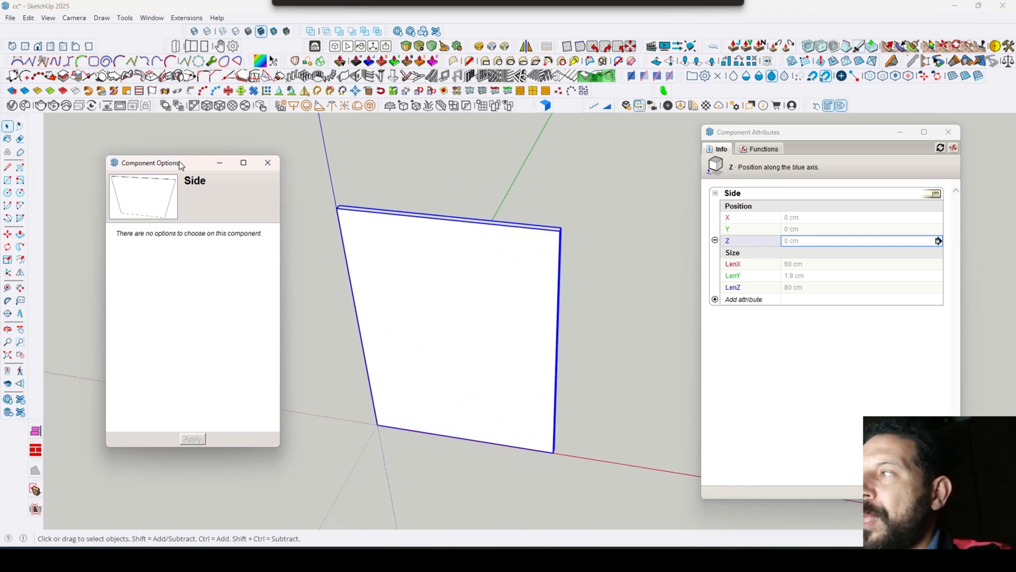
pyautogui.moveTo(843, 136); pyautogui.dragTo(792, 139)
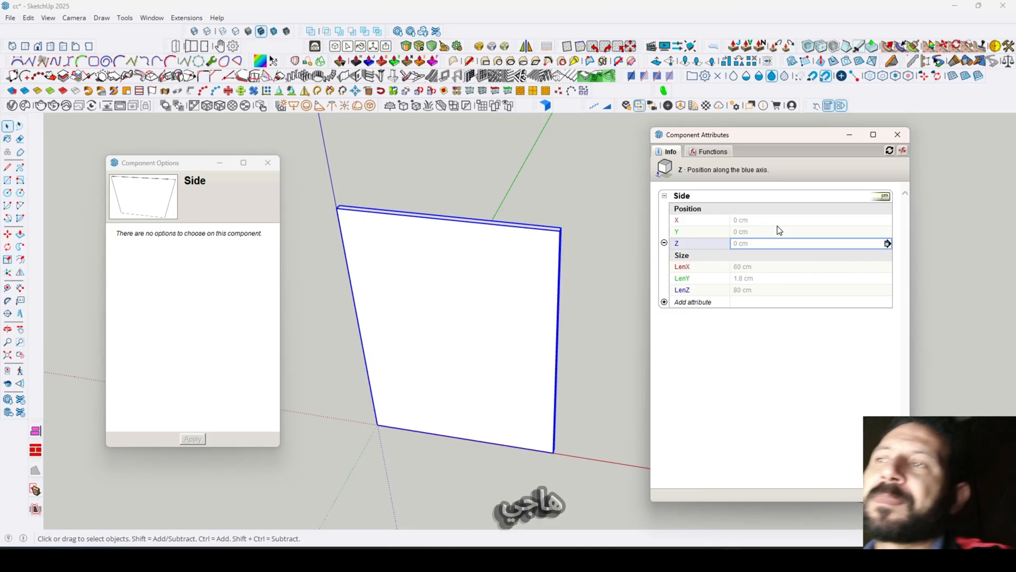
pyautogui.click(813, 267)
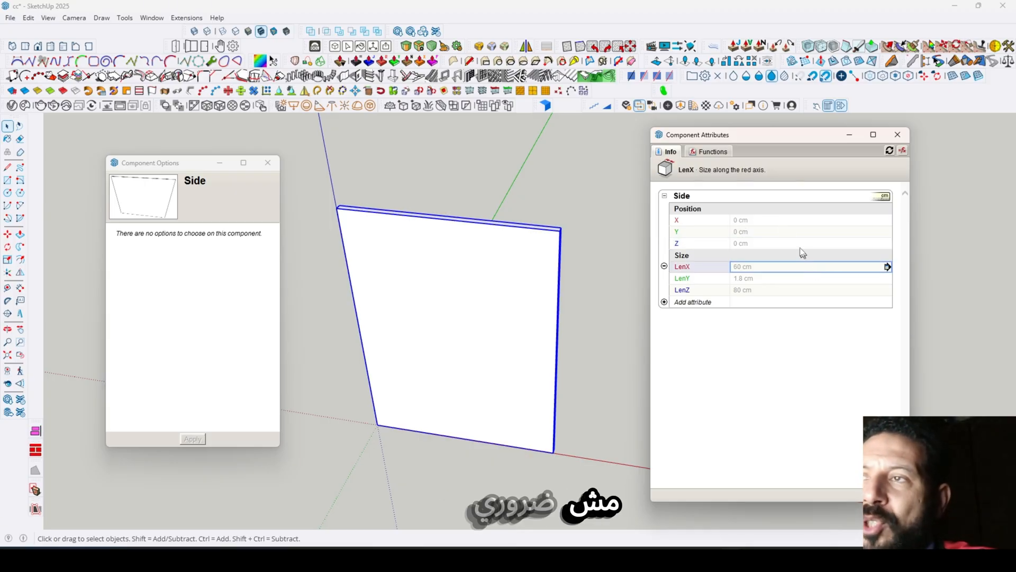
pyautogui.click(888, 268)
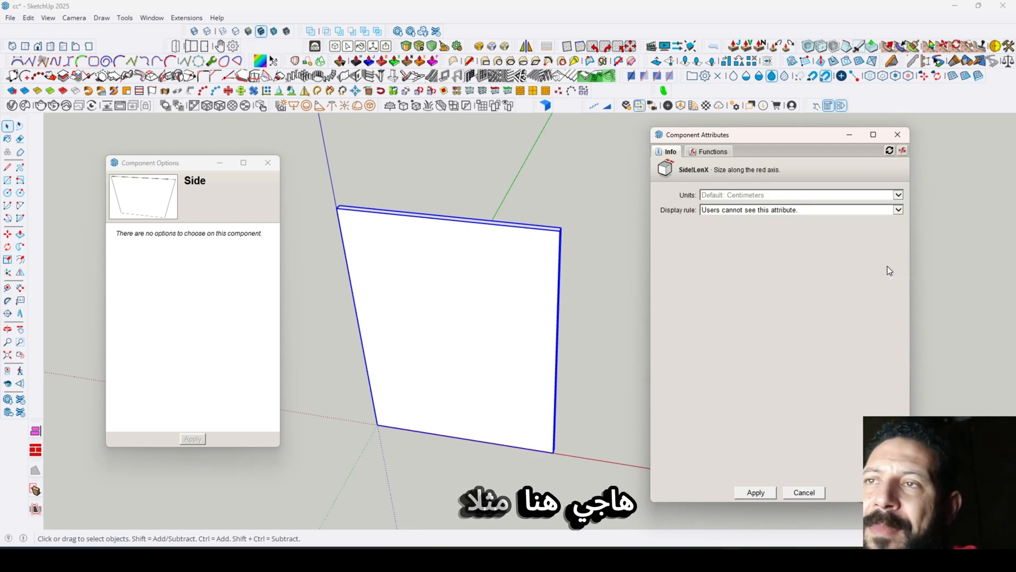
pyautogui.click(897, 136)
pyautogui.click(843, 106)
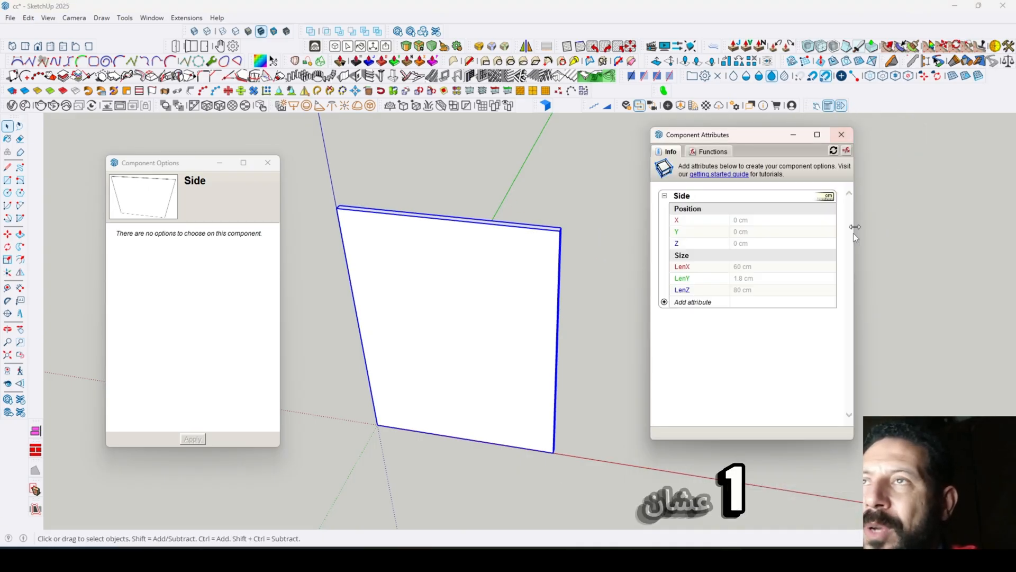
# - Go through the Side component's LenX, LenY and LenZ size attributes and their access to attribute details
pyautogui.click(793, 269)
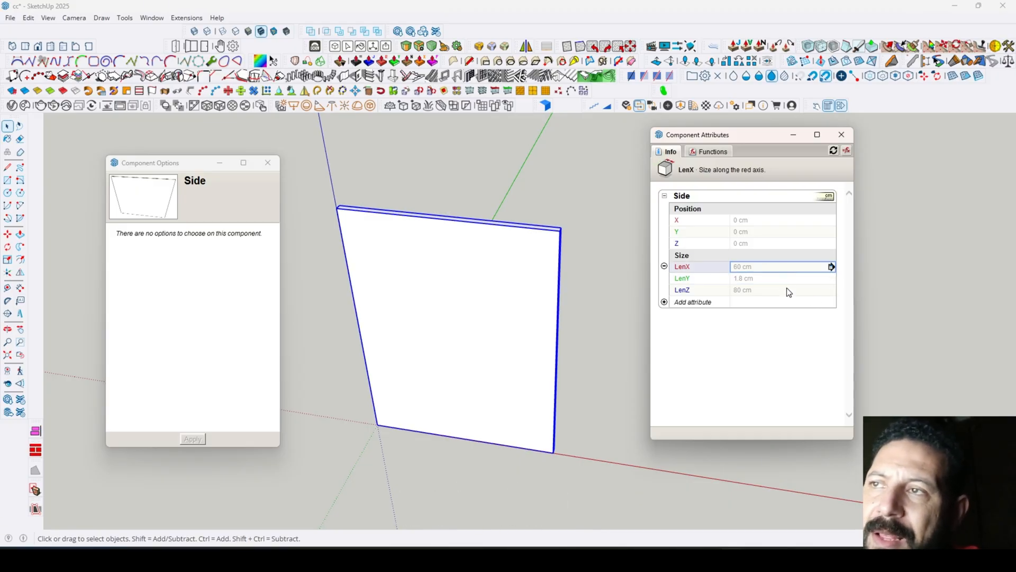
pyautogui.click(787, 287)
pyautogui.click(786, 279)
pyautogui.click(782, 268)
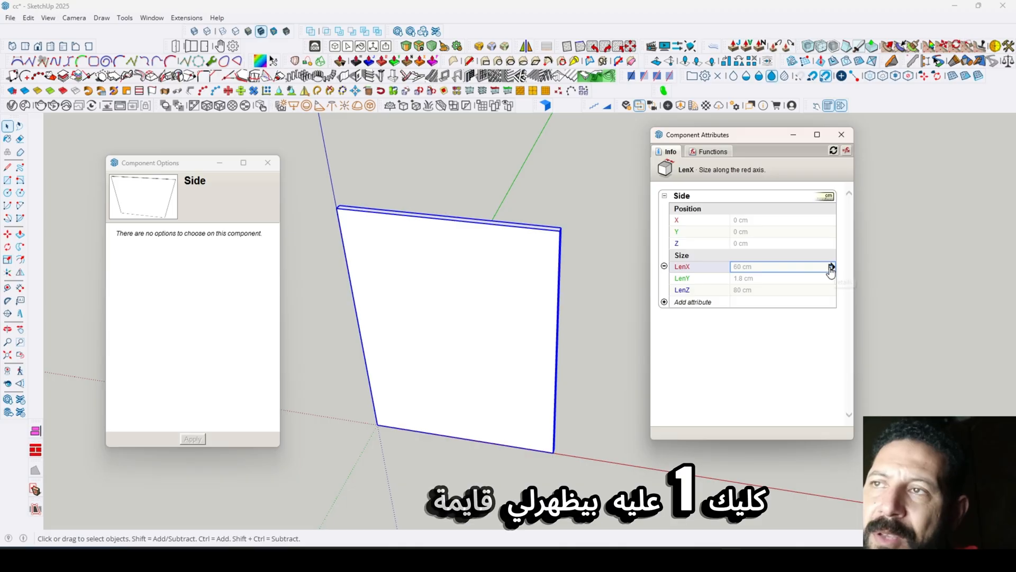
pyautogui.click(794, 279)
pyautogui.click(797, 290)
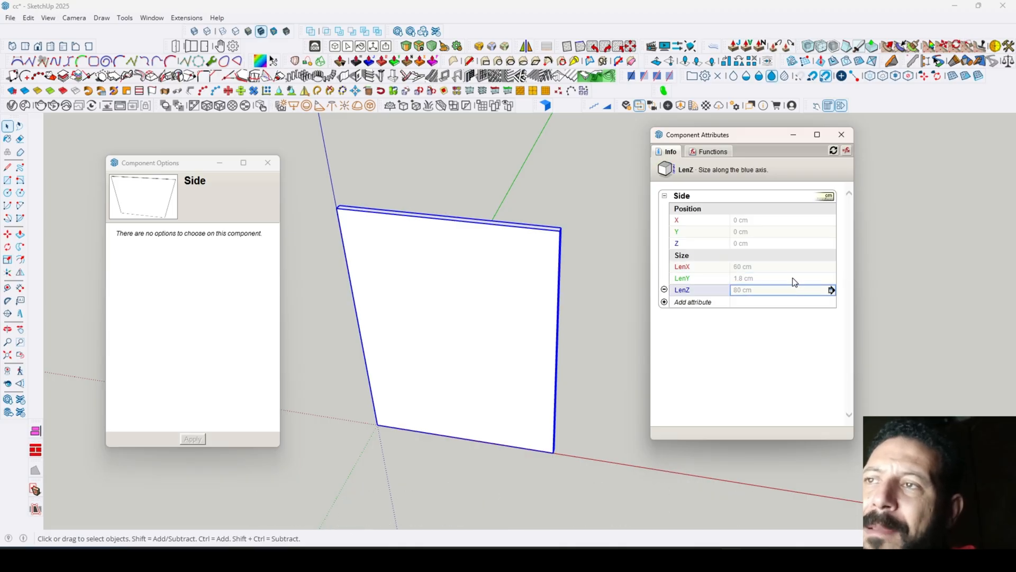
pyautogui.click(793, 278)
pyautogui.click(791, 268)
# - Try LenX with the display rule "Users can edit as a textbox" shown in Centimeters, and close the attributes without applying
pyautogui.click(831, 267)
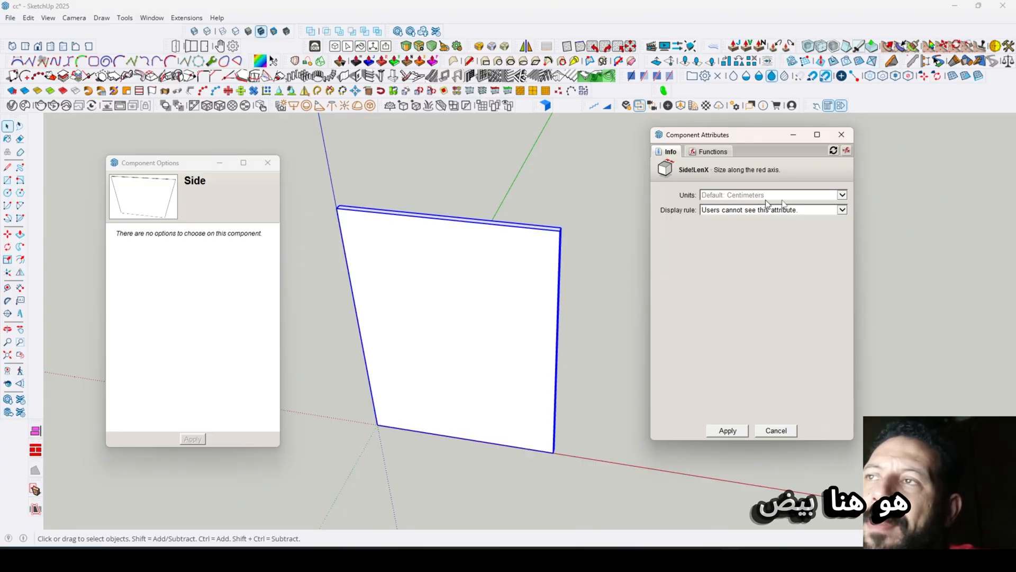
pyautogui.click(841, 196)
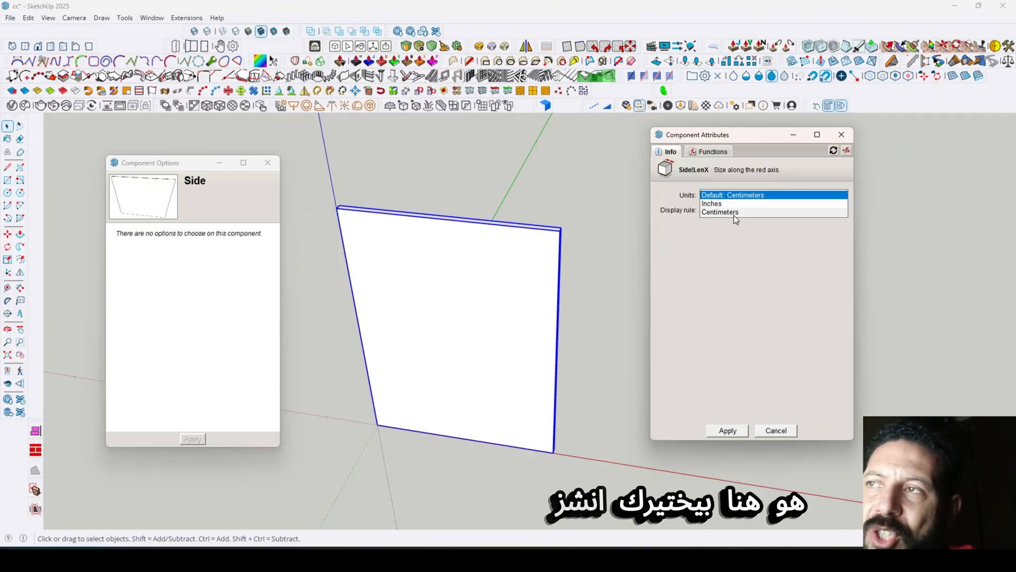
pyautogui.click(792, 197)
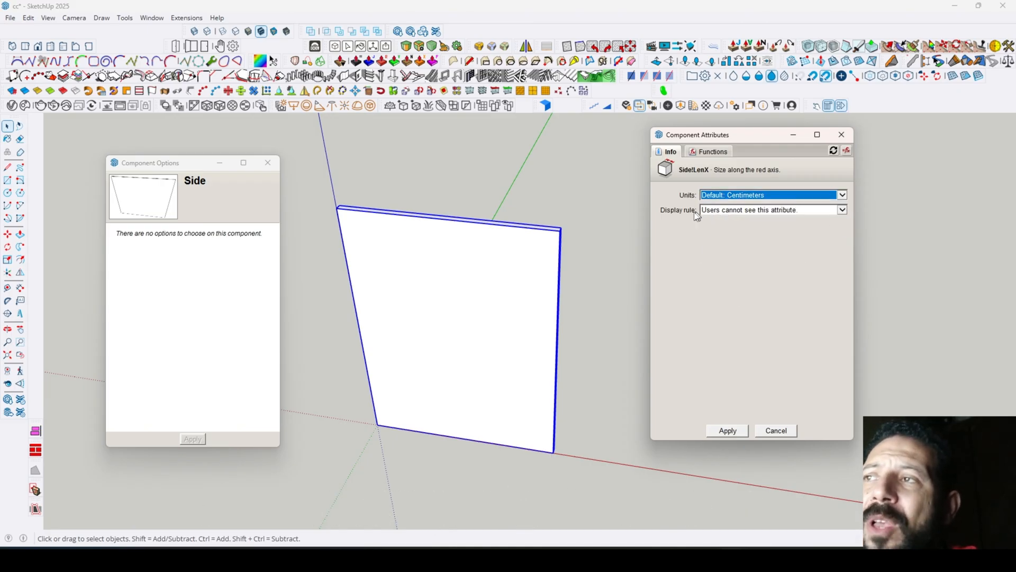
pyautogui.click(842, 210)
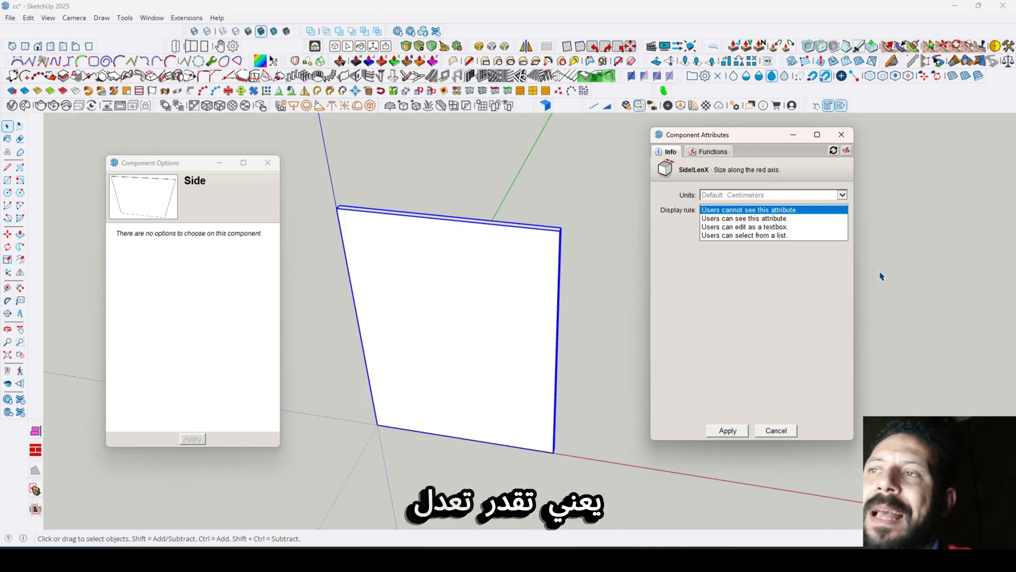
pyautogui.click(791, 227)
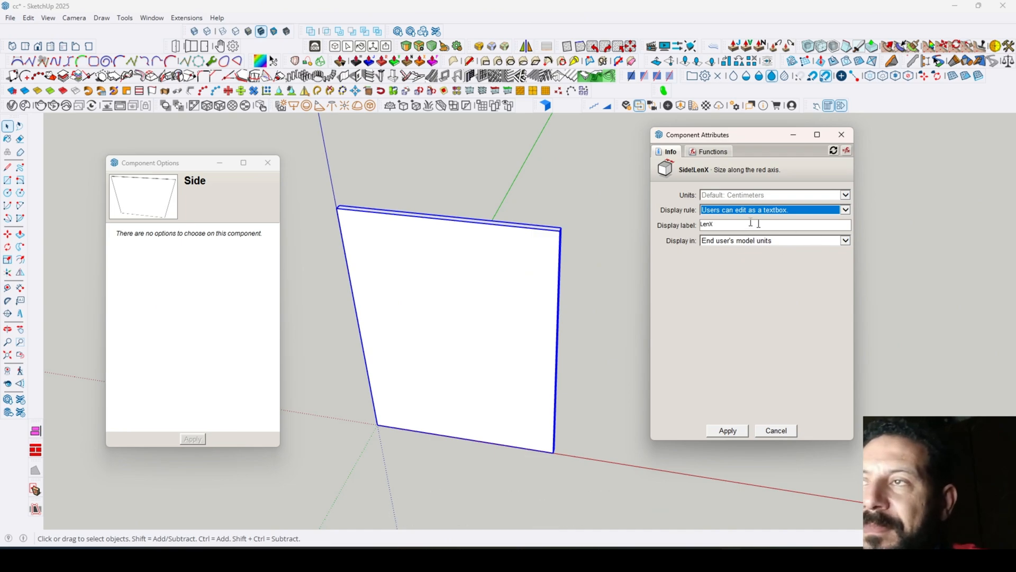
pyautogui.click(843, 240)
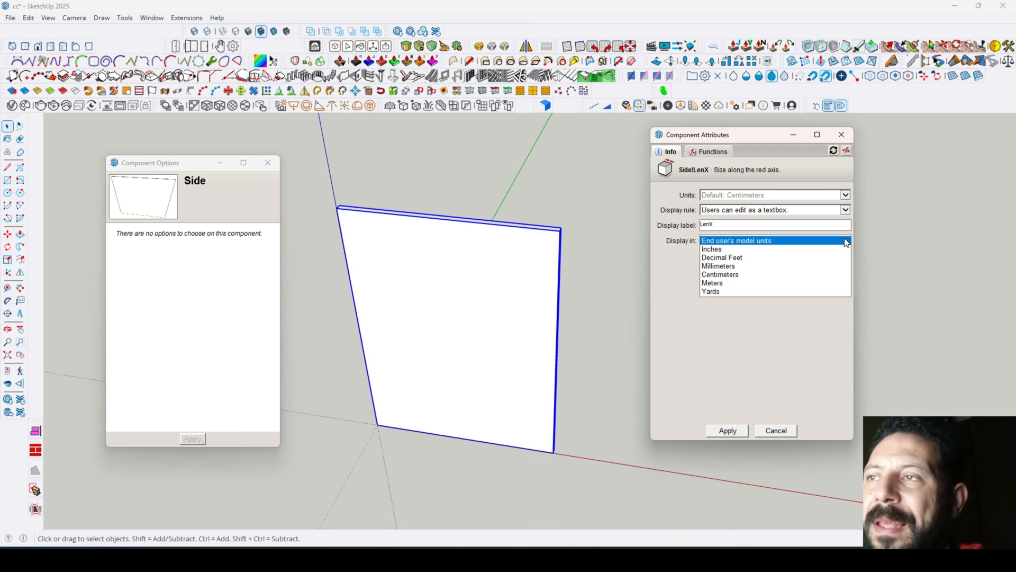
pyautogui.click(737, 274)
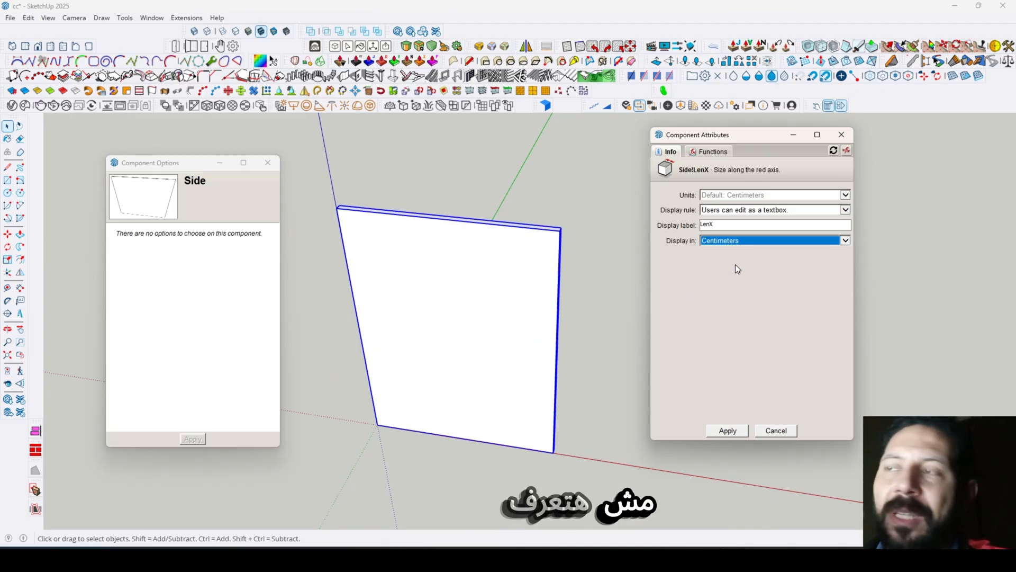
pyautogui.click(841, 134)
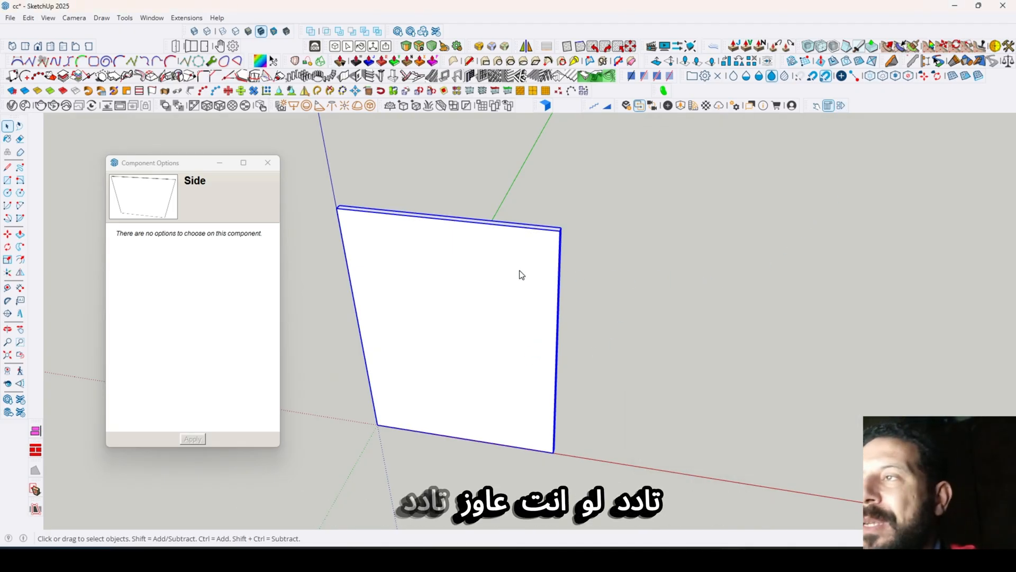
# - Reopen the Component Attributes for the Side panel and set LenX to 90 cm
pyautogui.click(656, 194)
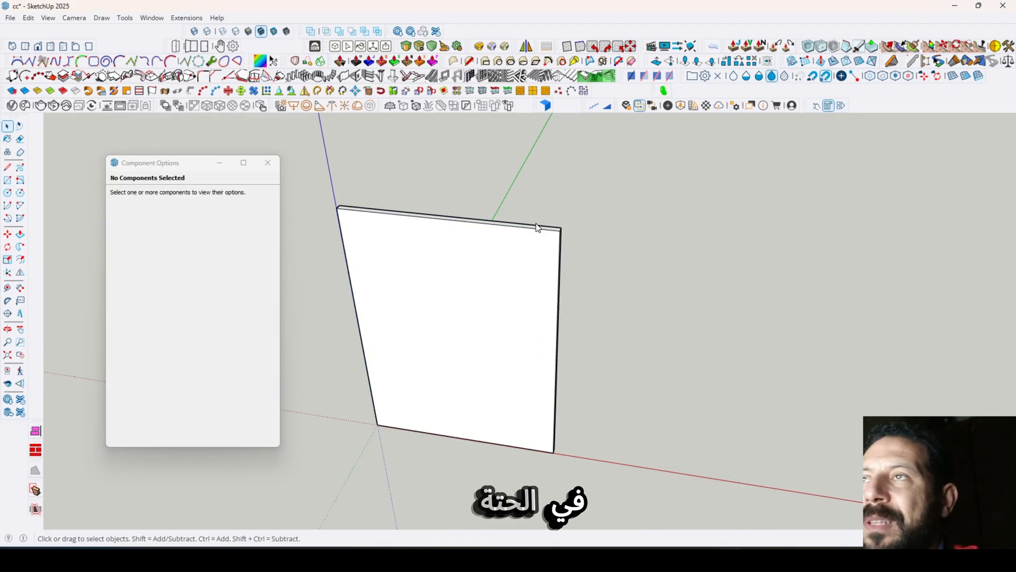
pyautogui.click(841, 107)
pyautogui.click(560, 273)
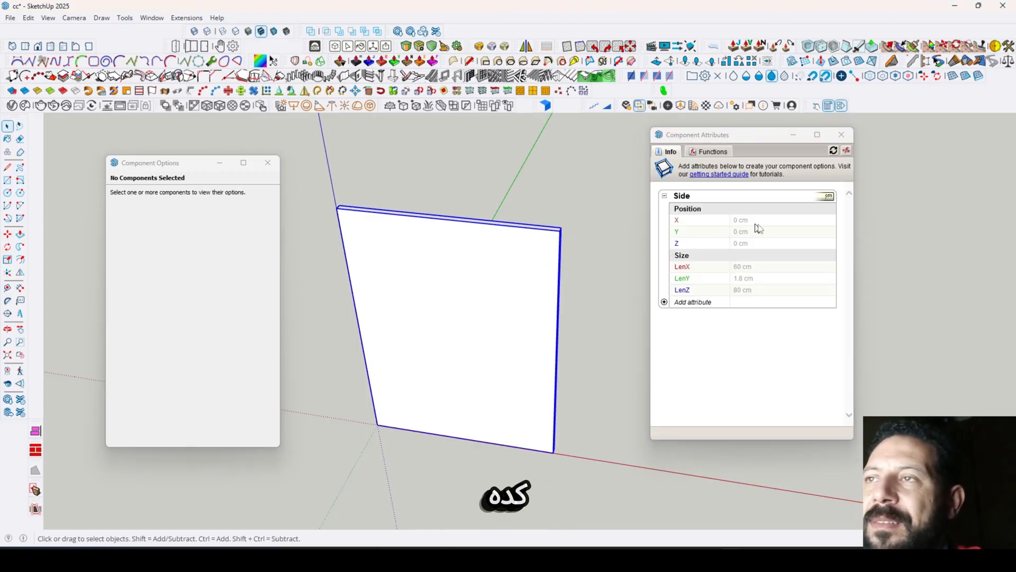
pyautogui.click(765, 267)
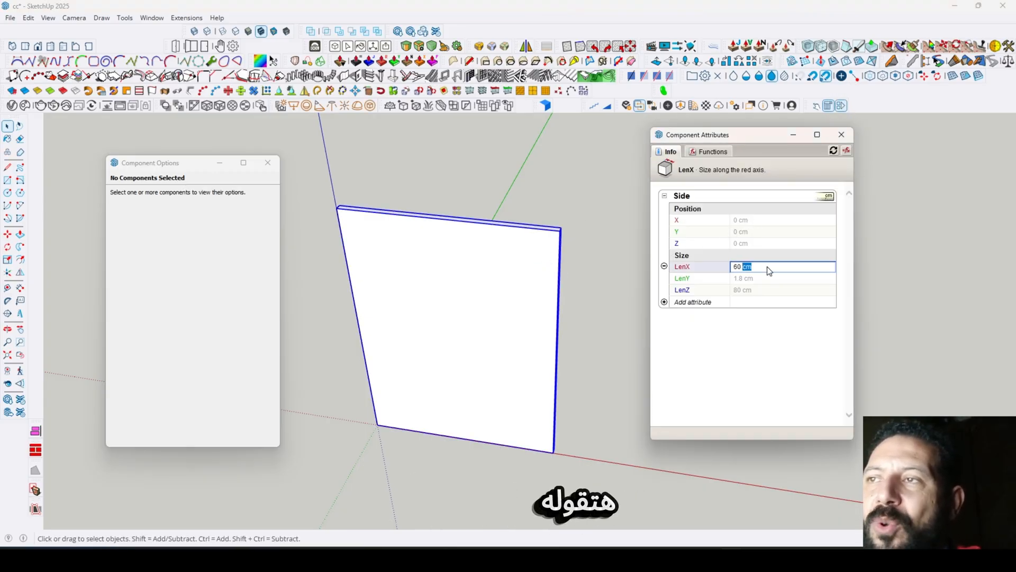
pyautogui.tripleClick(768, 267)
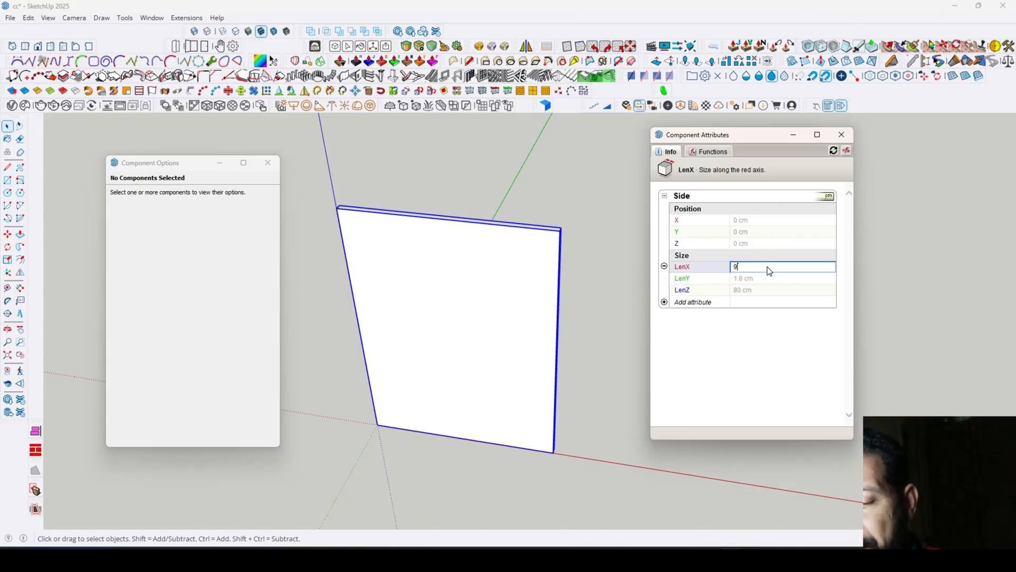
pyautogui.press('Return')
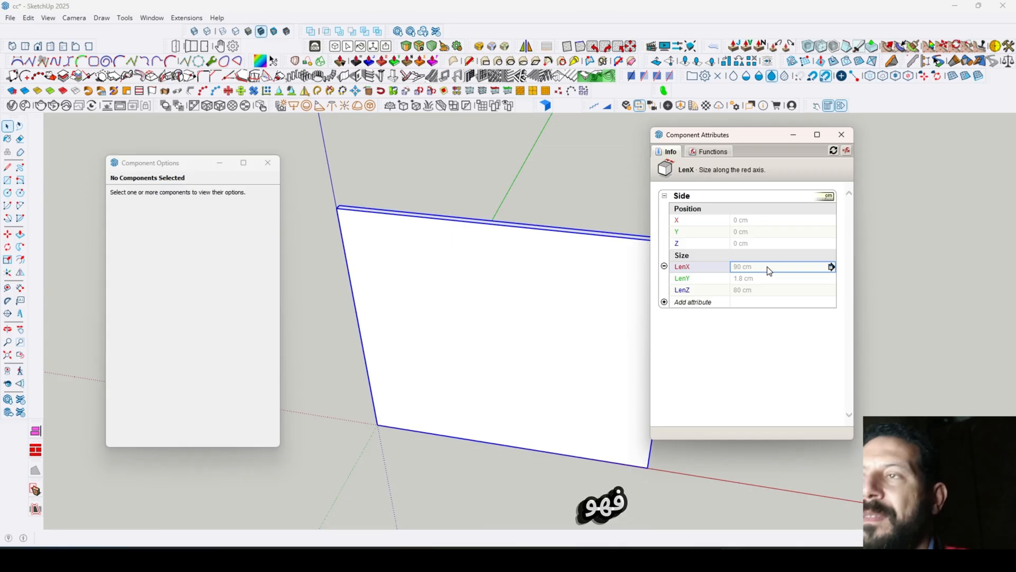
# - Move the attributes window clear of the panel and undo the last LenX change
pyautogui.moveTo(760, 138); pyautogui.dragTo(831, 148)
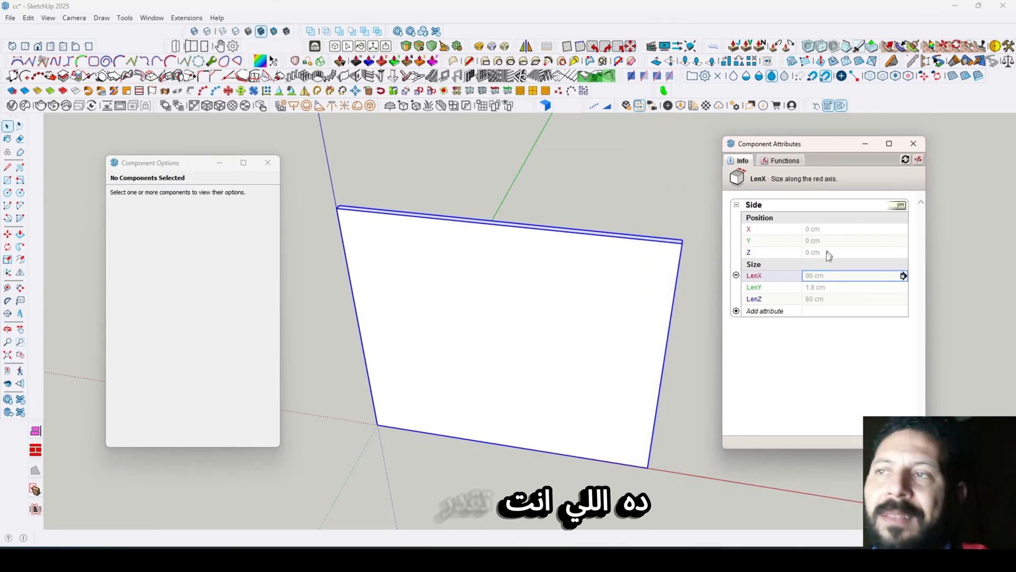
pyautogui.click(834, 275)
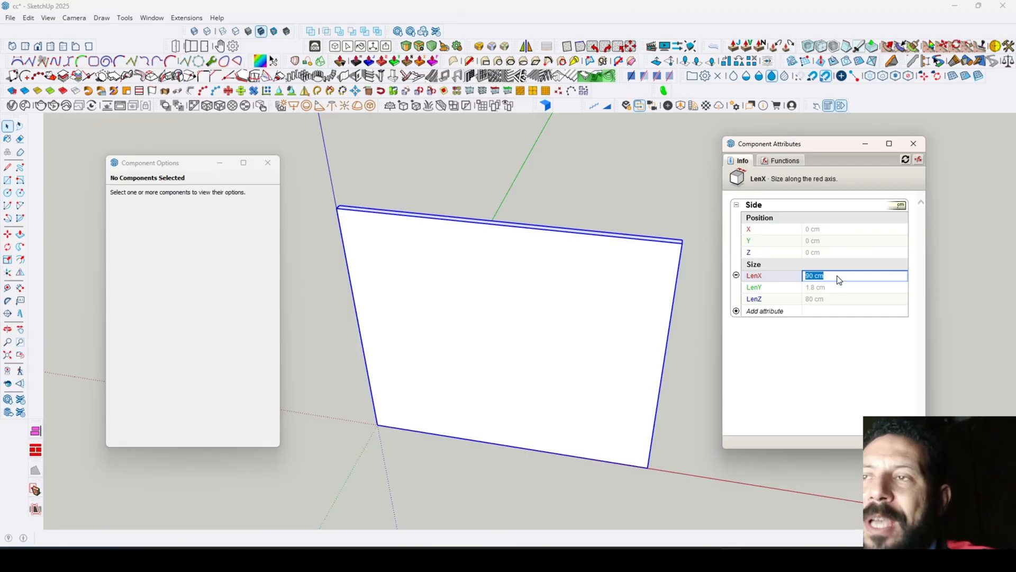
pyautogui.click(702, 374)
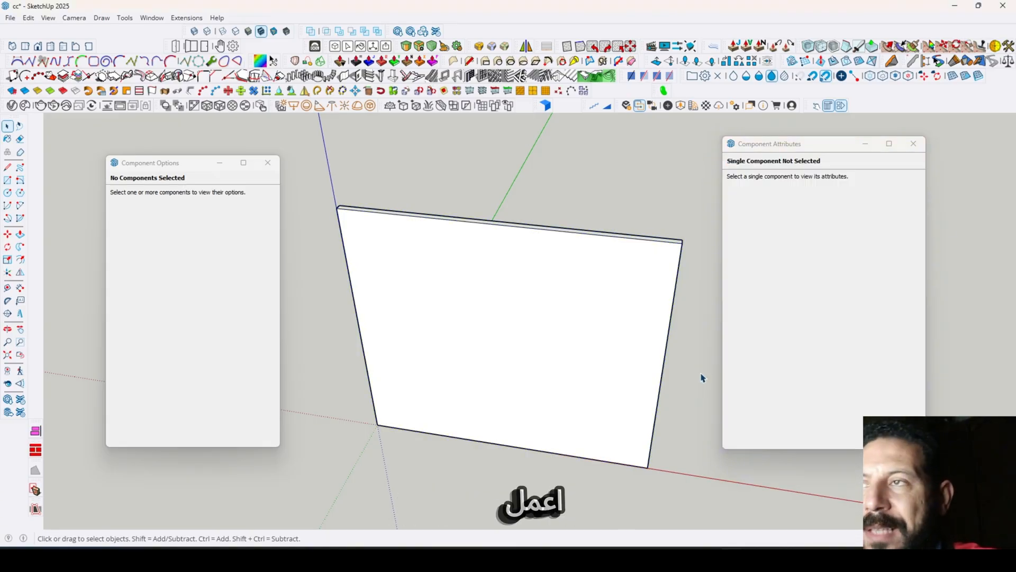
pyautogui.click(614, 278)
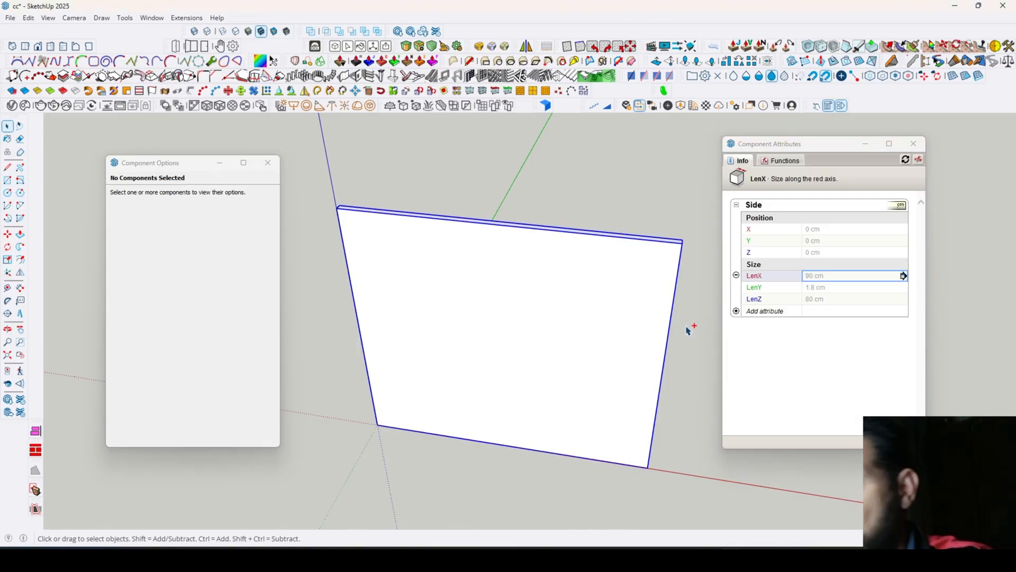
pyautogui.click(686, 331)
pyautogui.click(522, 253)
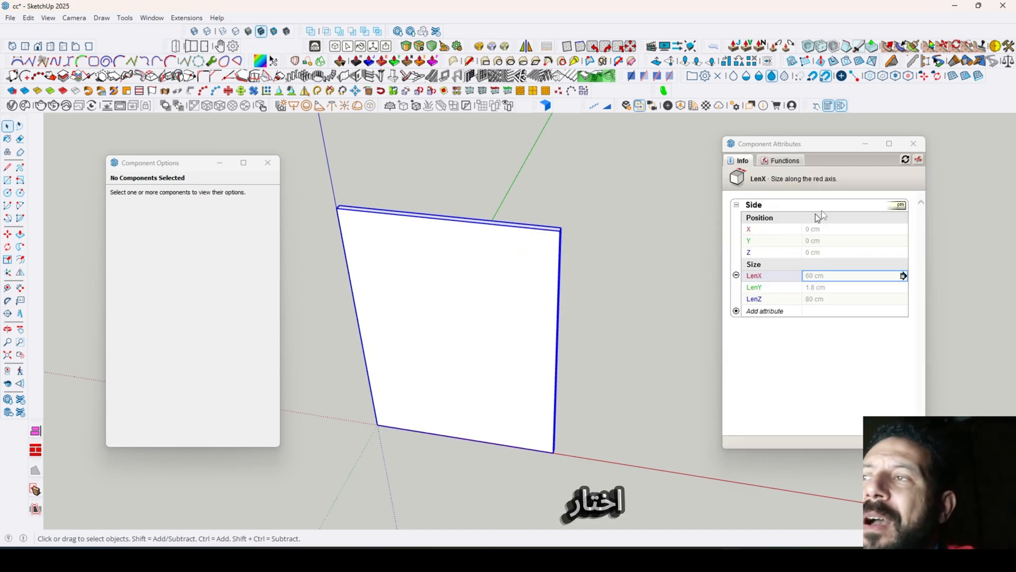
# - Set LenX's display rule to "Users can select from a list" and its display label to Width
pyautogui.click(903, 275)
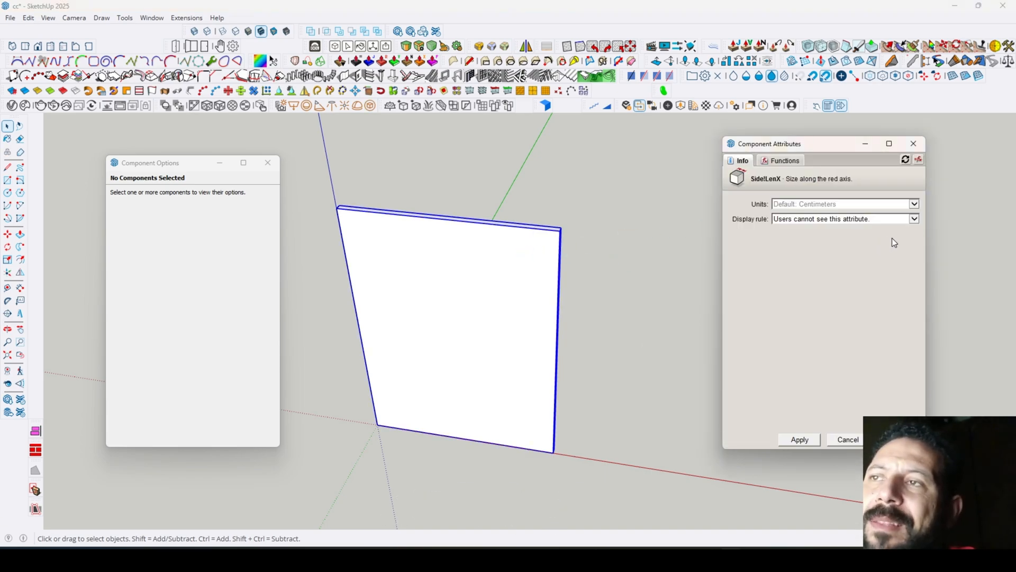
pyautogui.click(914, 219)
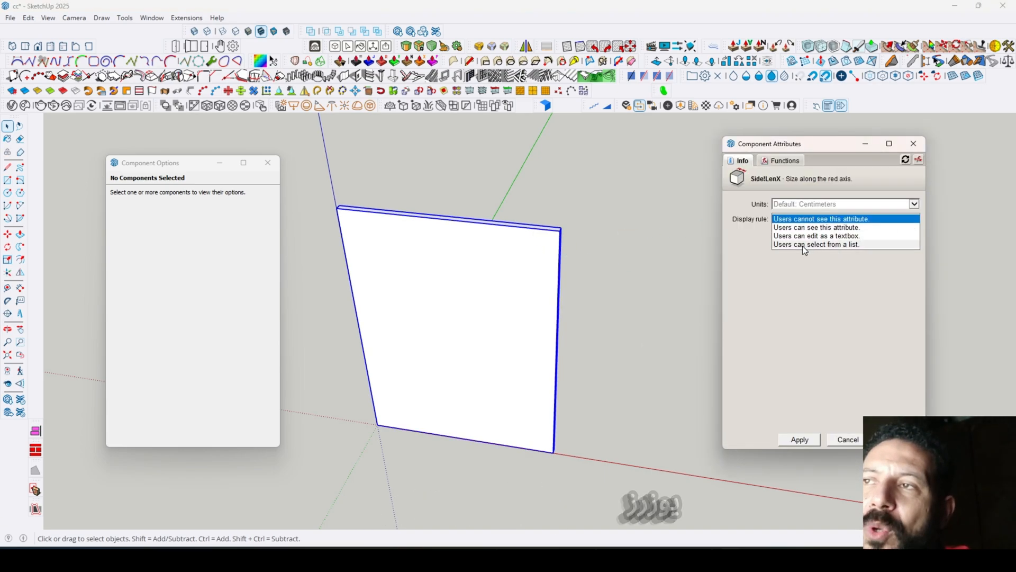
pyautogui.click(845, 245)
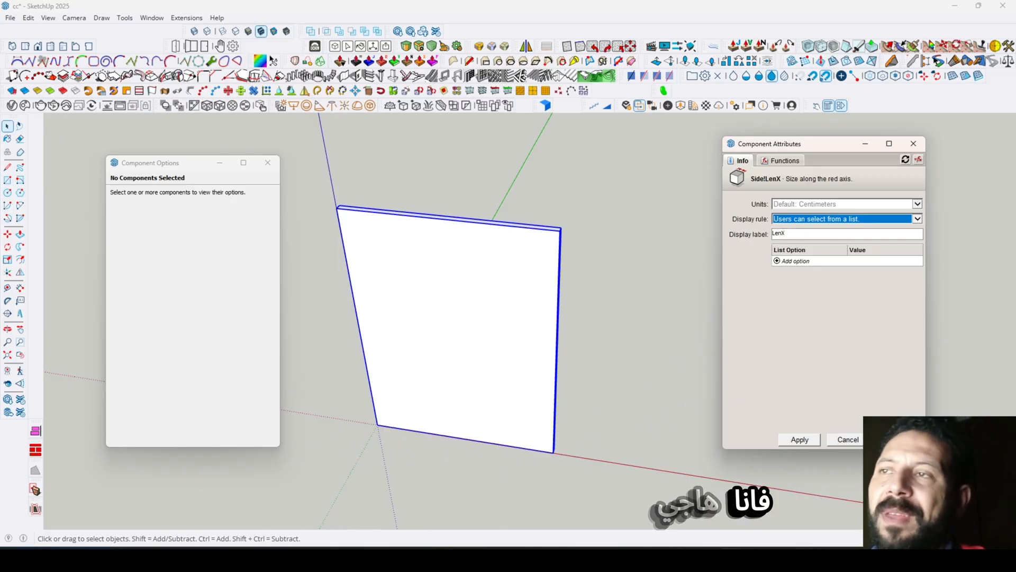
pyautogui.moveTo(792, 233); pyautogui.dragTo(773, 233)
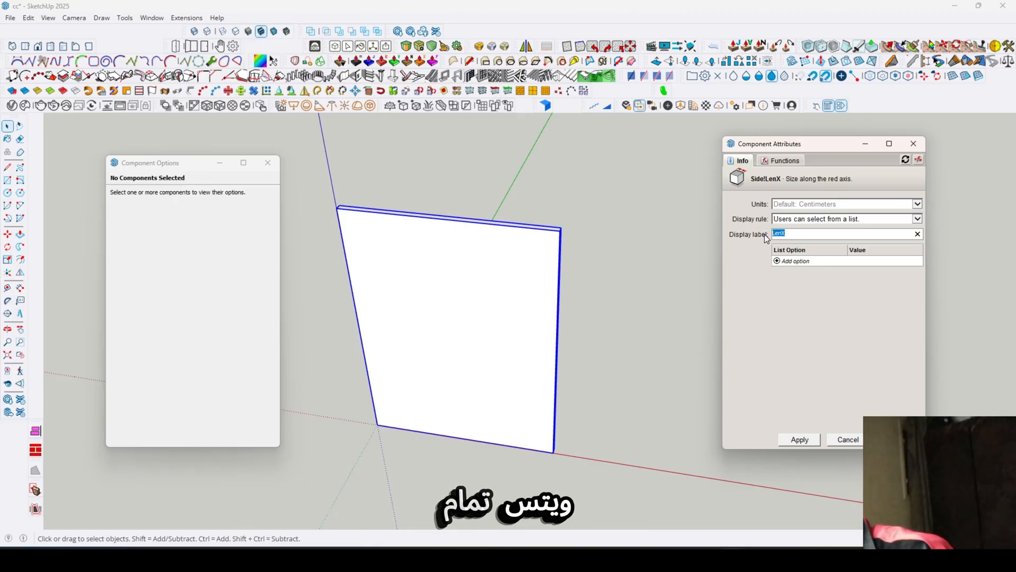
pyautogui.write('w')
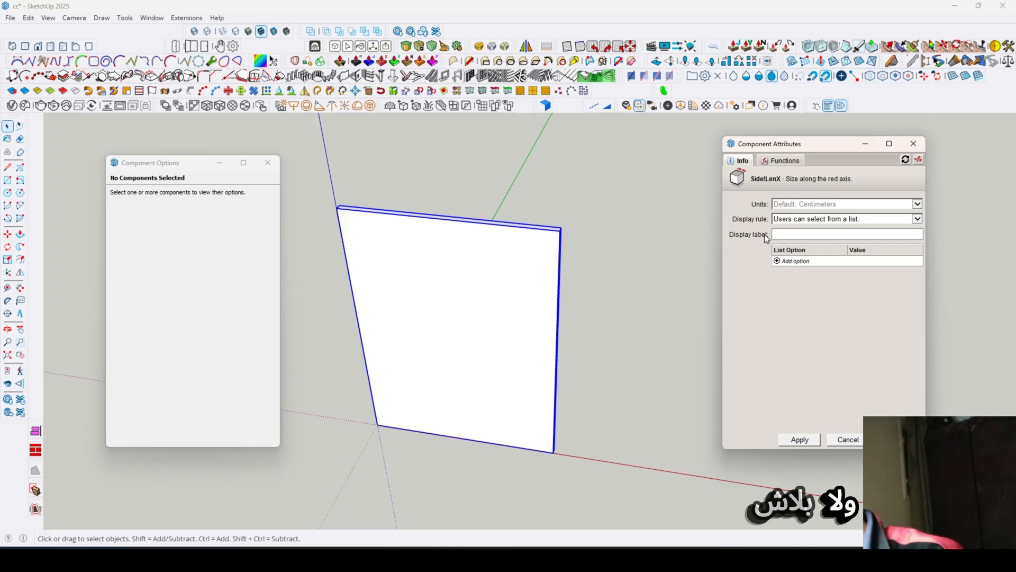
pyautogui.write('wi')
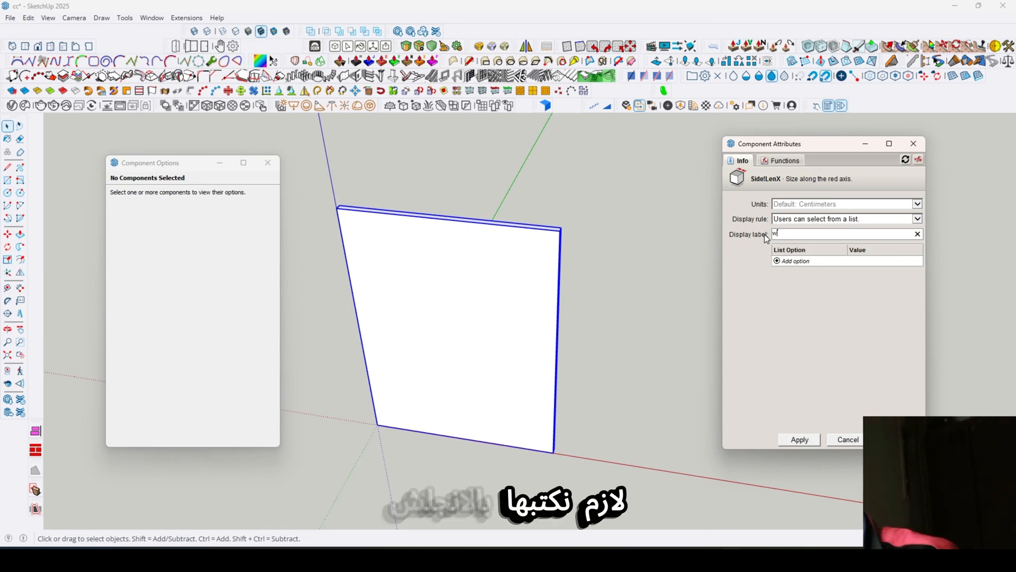
pyautogui.press('BackSpace')
pyautogui.press('BackSpace')
pyautogui.write('Width')
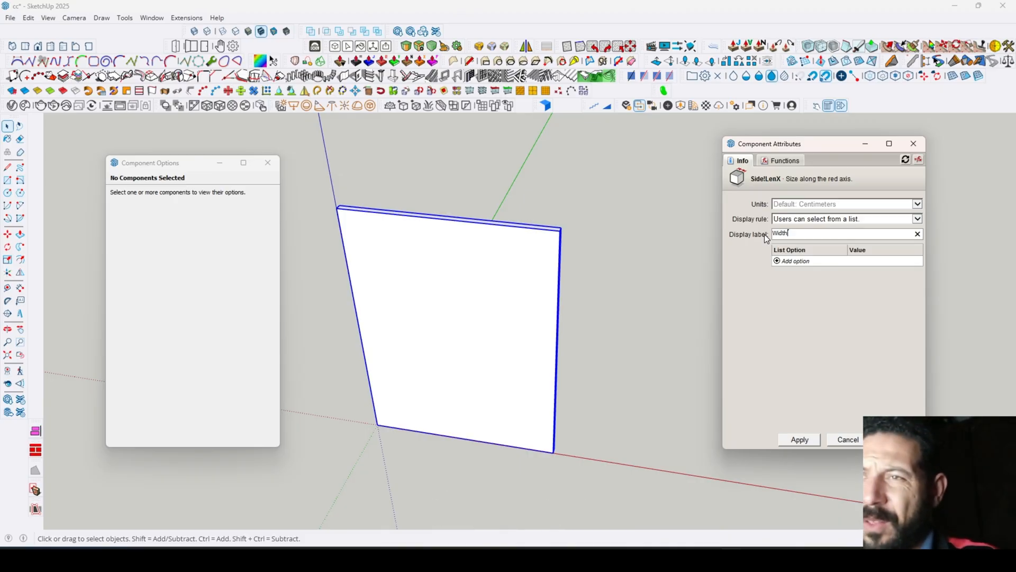
# - Add the list options 35 and 40 to the Side panel's LenX, with values 35 cm and 40 cm
pyautogui.click(788, 261)
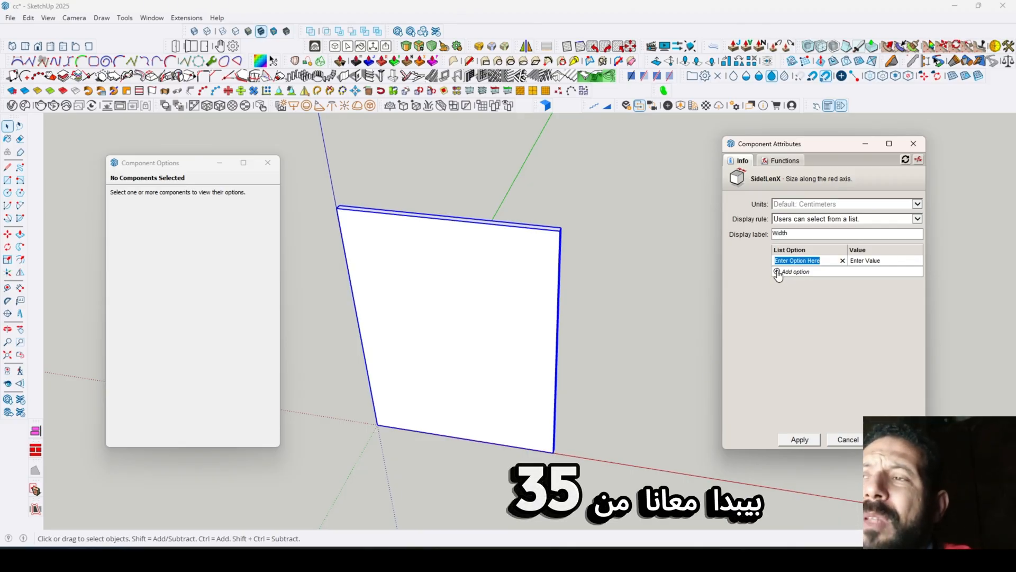
pyautogui.click(777, 272)
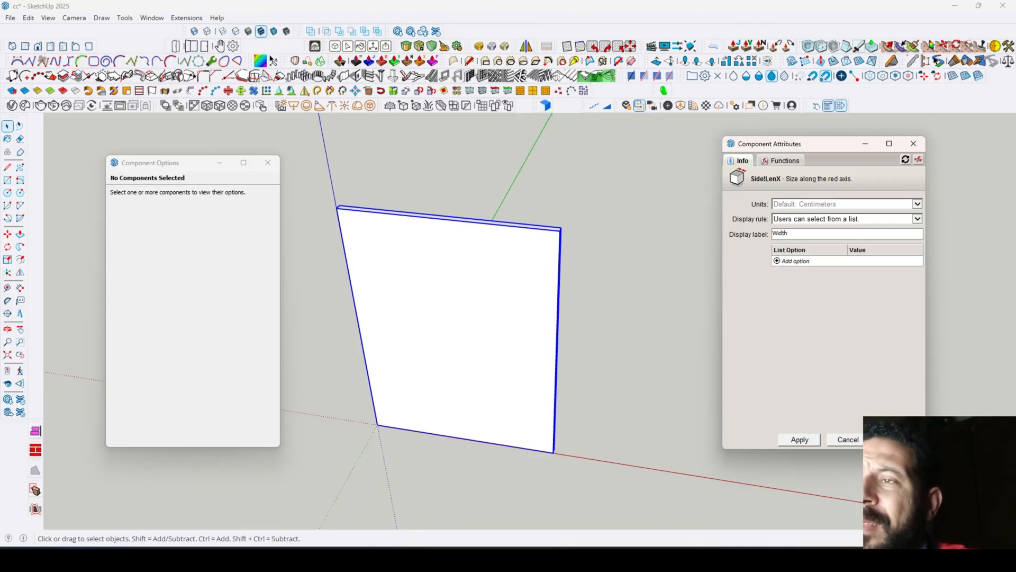
pyautogui.click(779, 261)
pyautogui.write('35')
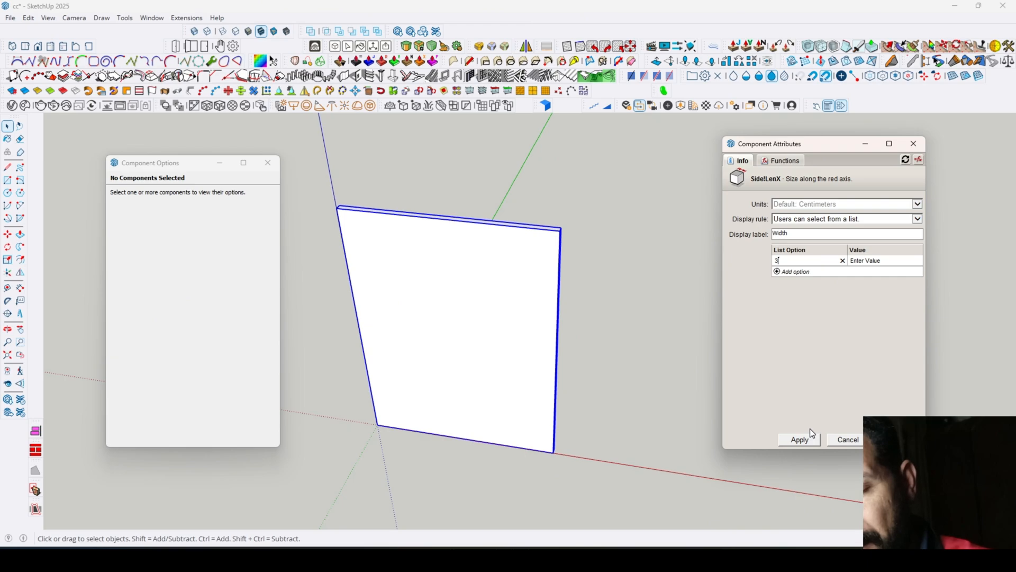
pyautogui.press('Tab')
pyautogui.write('35')
pyautogui.press('Return')
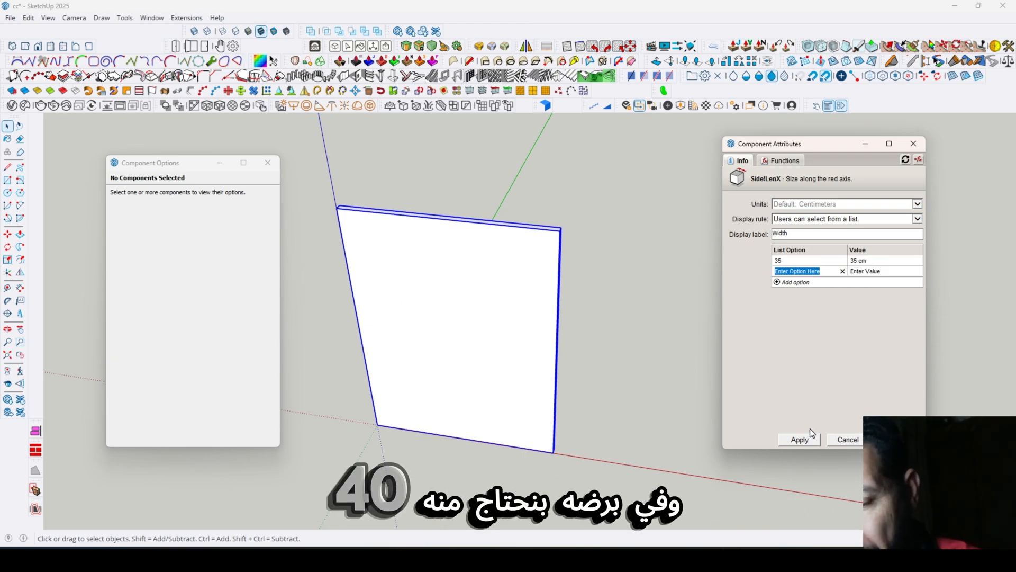
pyautogui.write('40')
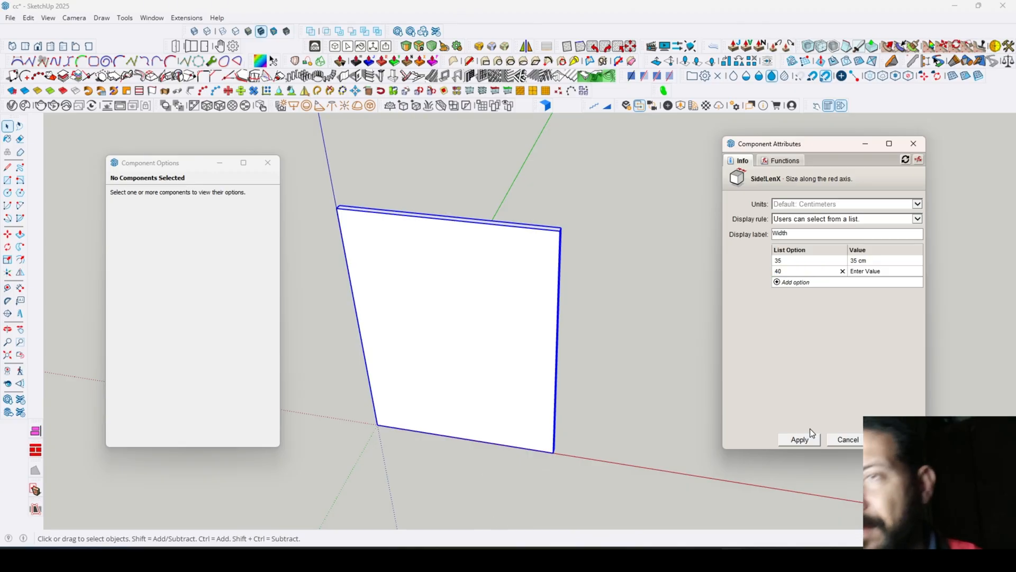
pyautogui.press('Tab')
pyautogui.write('40')
pyautogui.press('Return')
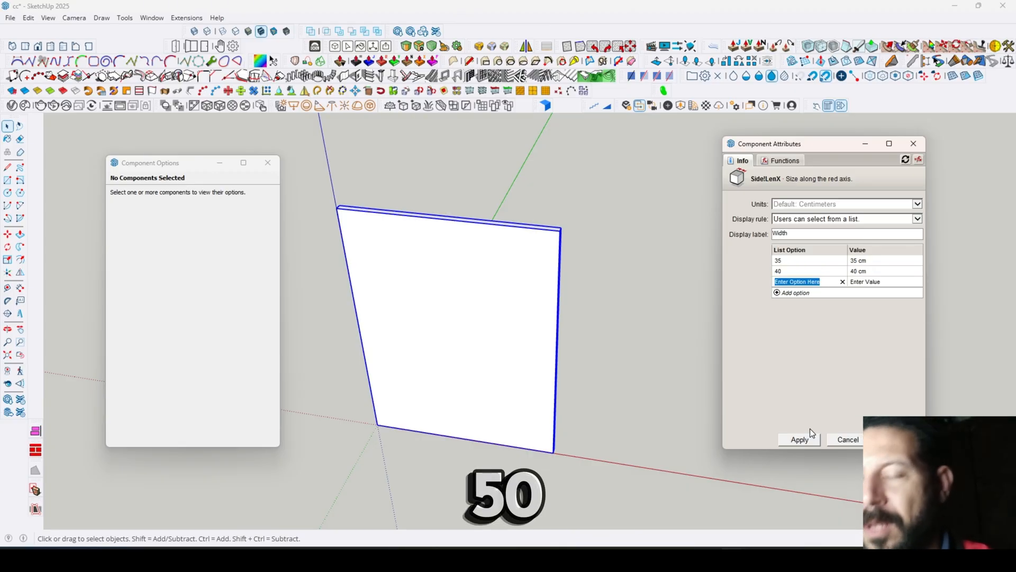
# - Add the list options 50 and 60 with values 50 cm and 60 cm, and apply the LenX settings
pyautogui.write('50')
pyautogui.press('Tab')
pyautogui.press('Return')
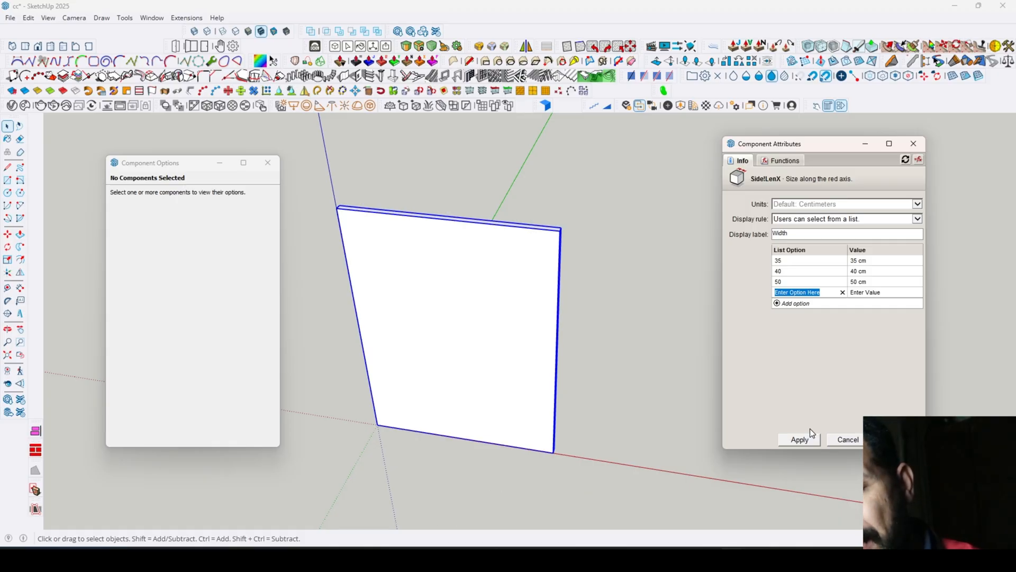
pyautogui.write('6')
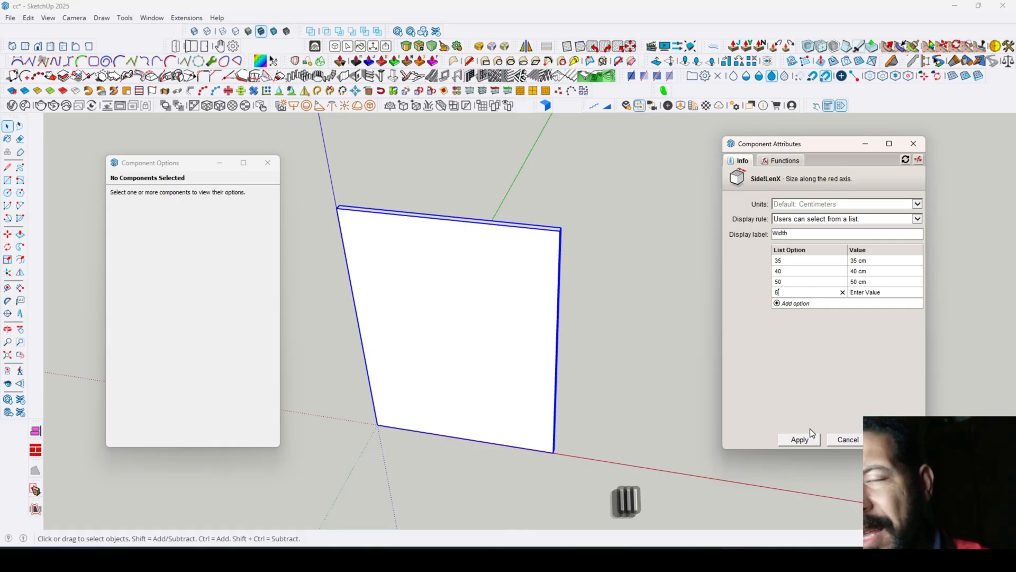
pyautogui.write('0')
pyautogui.press('Tab')
pyautogui.press('Return')
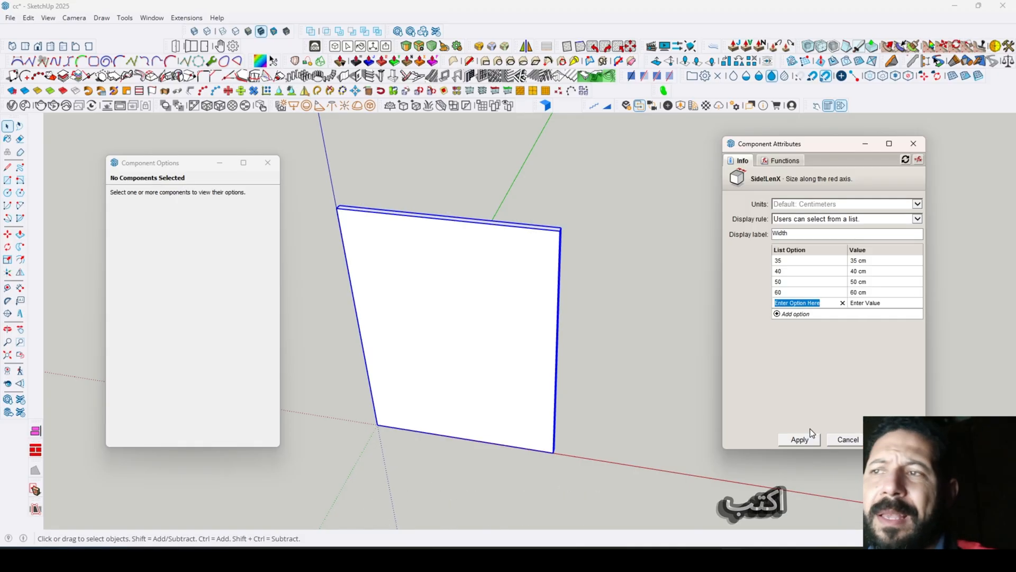
pyautogui.click(800, 440)
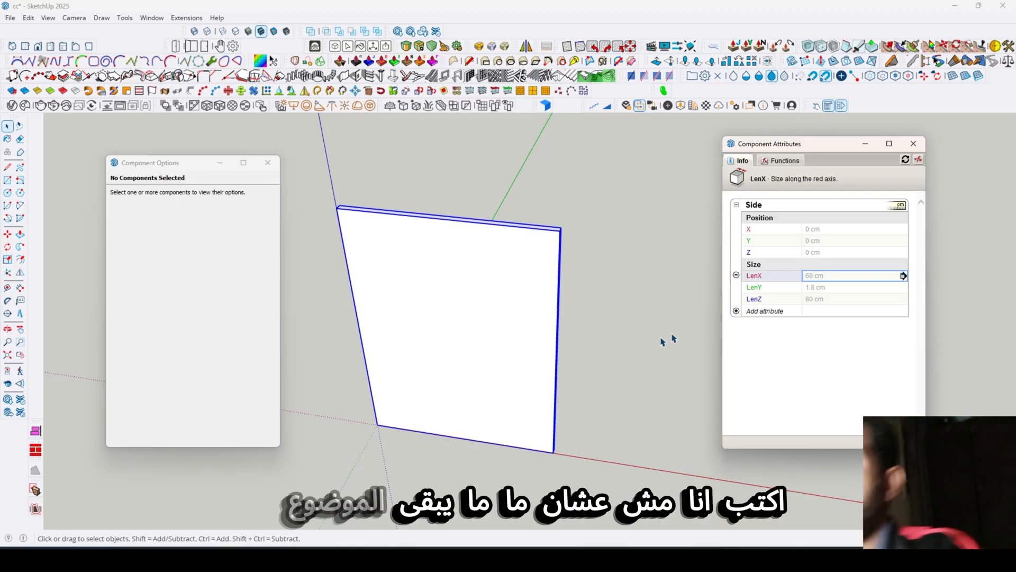
# - Reselect the Side panel and review the list options defined for its LenX attribute
pyautogui.click(661, 270)
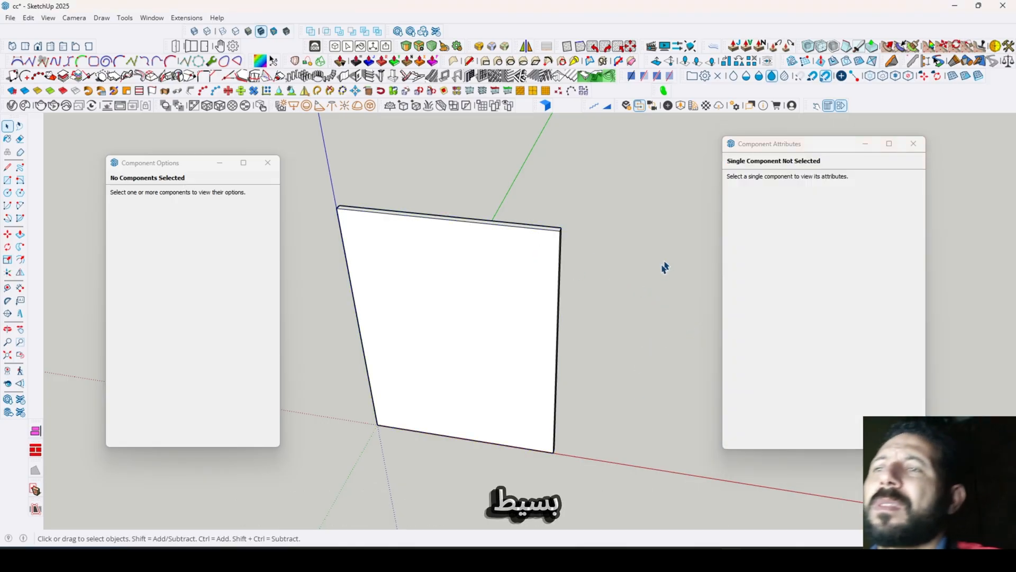
pyautogui.click(492, 267)
pyautogui.click(864, 275)
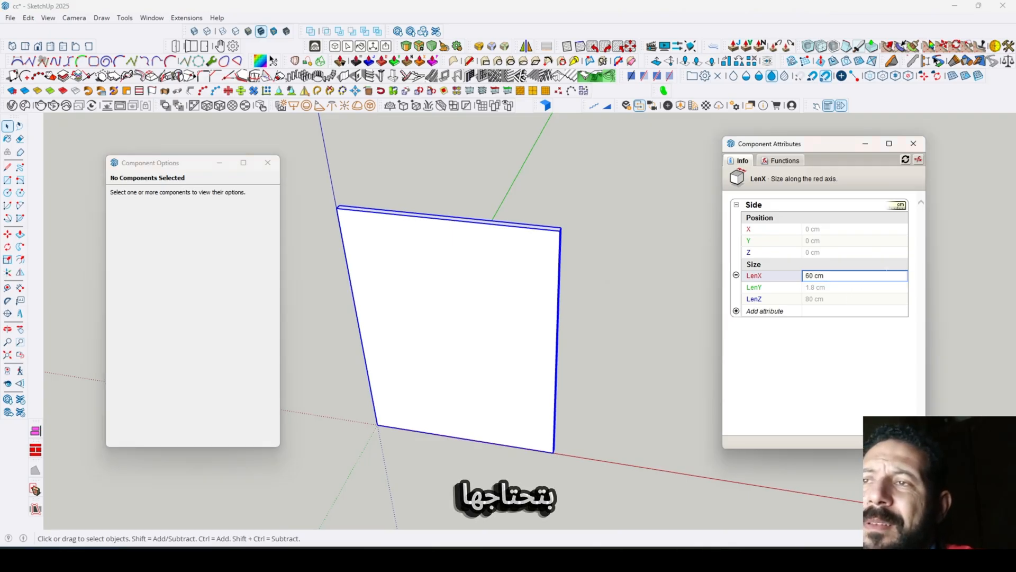
pyautogui.click(902, 275)
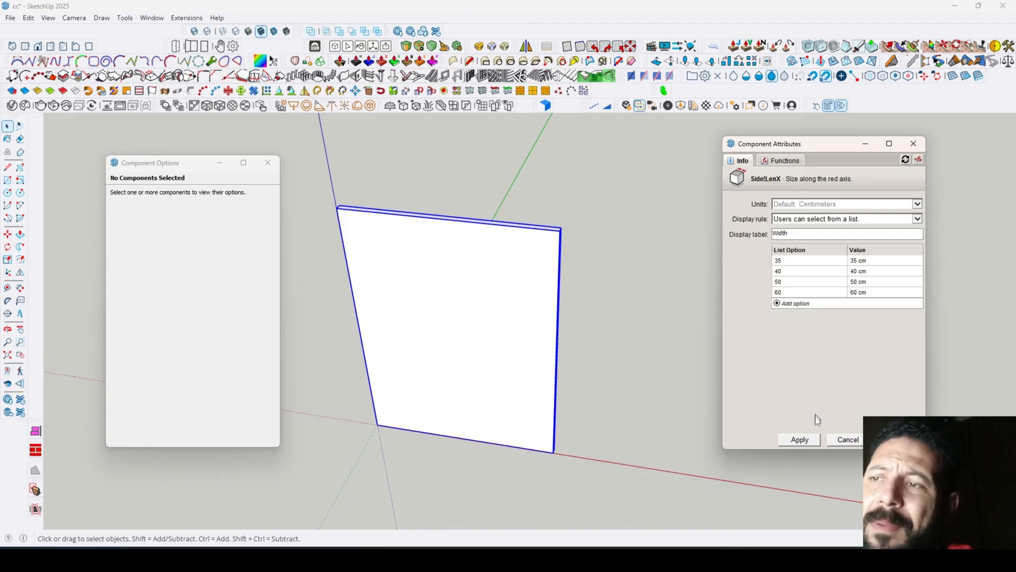
pyautogui.click(800, 440)
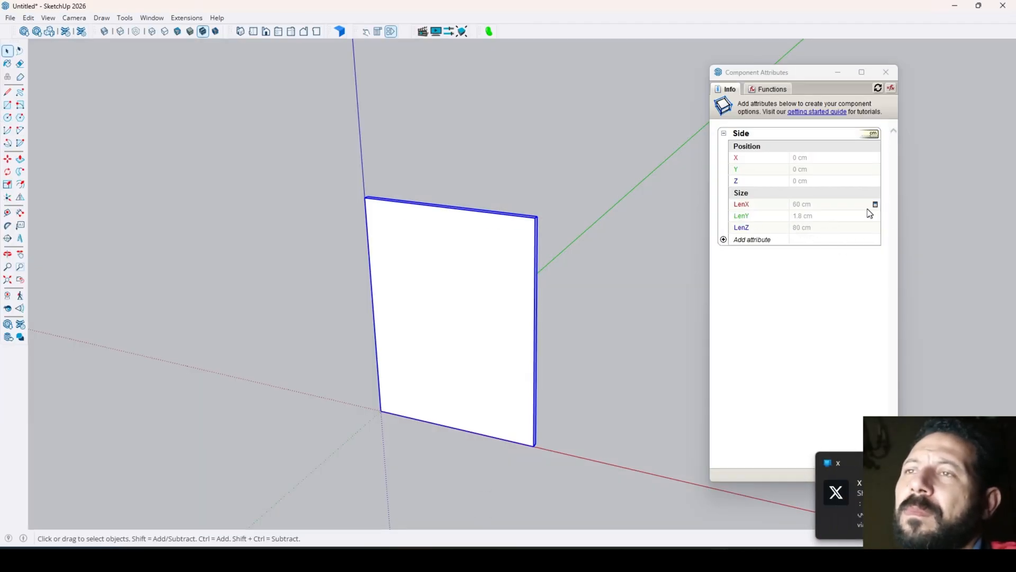
# - Open the Side panel's Component Options and arrange them and the attributes window clear of the panel
pyautogui.click(377, 32)
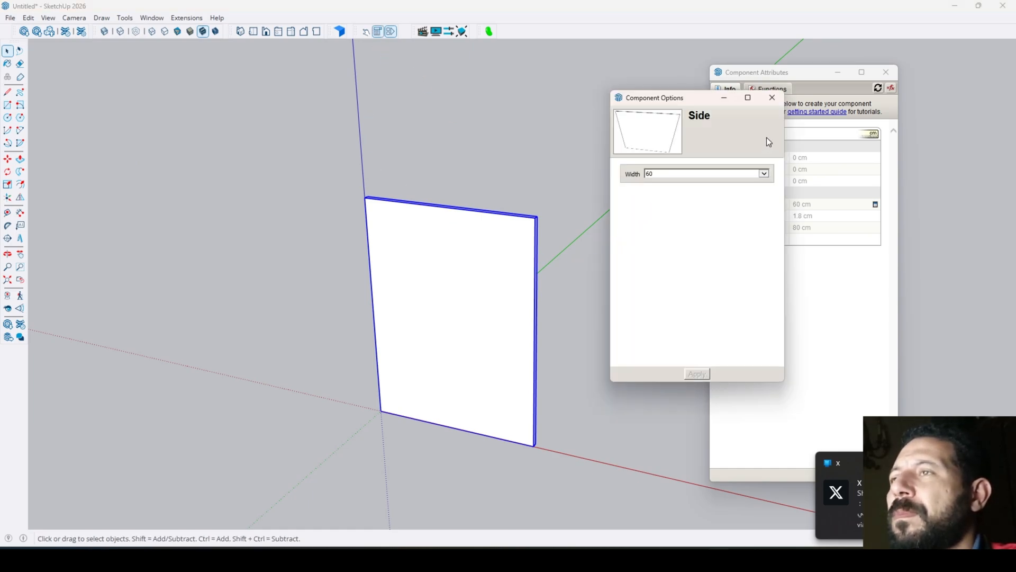
pyautogui.click(771, 97)
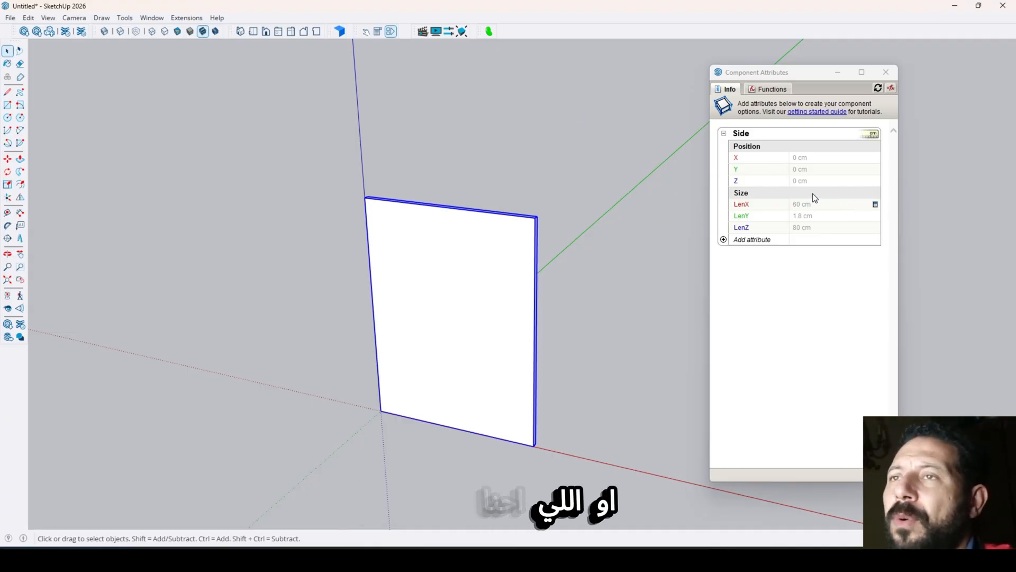
pyautogui.moveTo(807, 69); pyautogui.dragTo(793, 59)
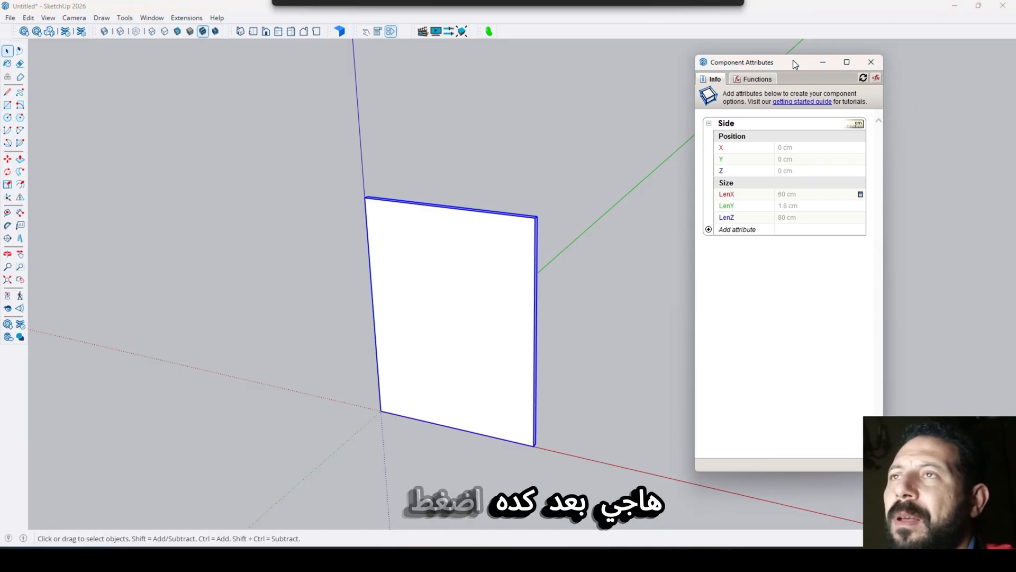
pyautogui.click(377, 32)
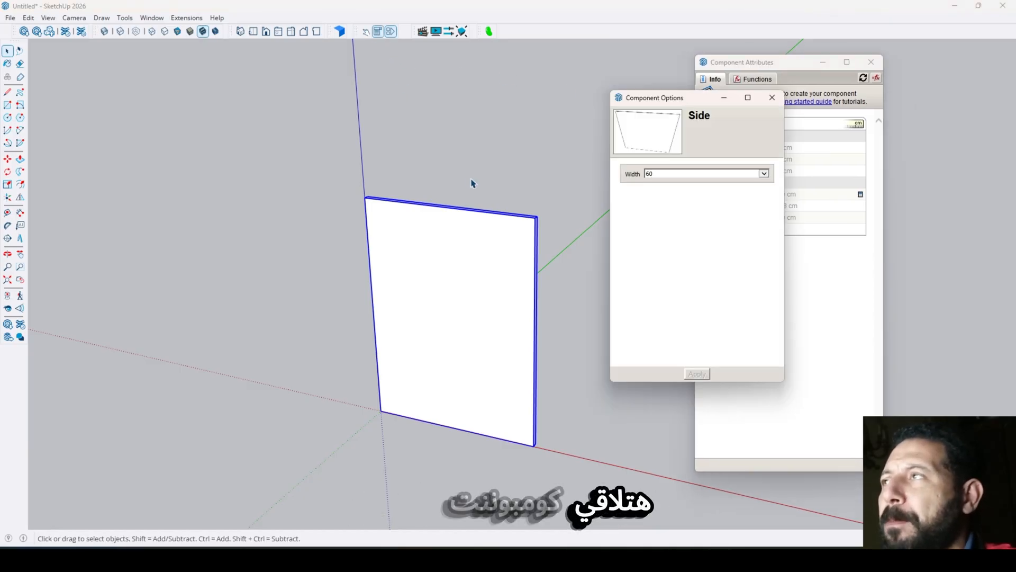
pyautogui.moveTo(706, 101); pyautogui.dragTo(245, 138)
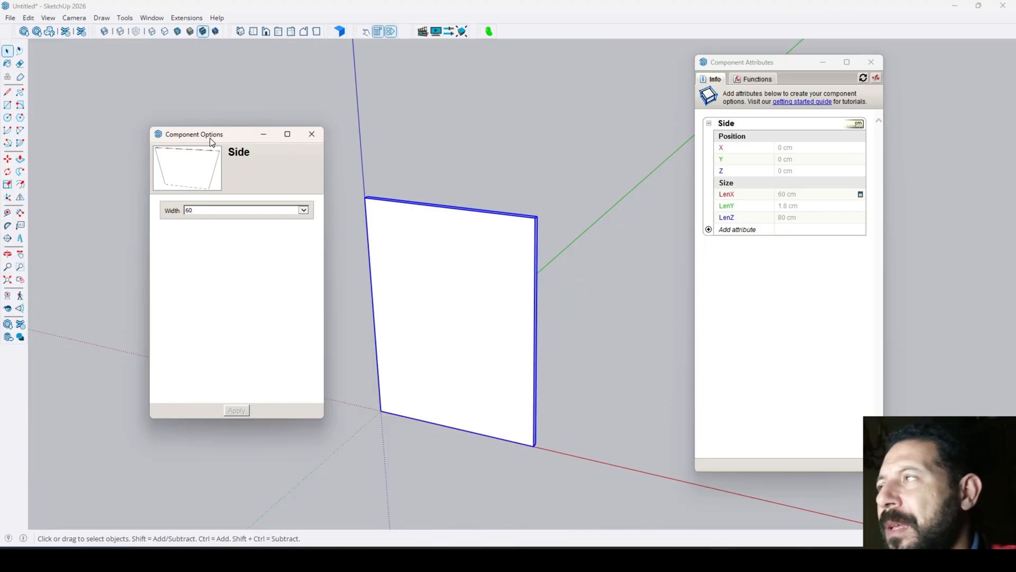
pyautogui.moveTo(210, 141); pyautogui.dragTo(191, 135)
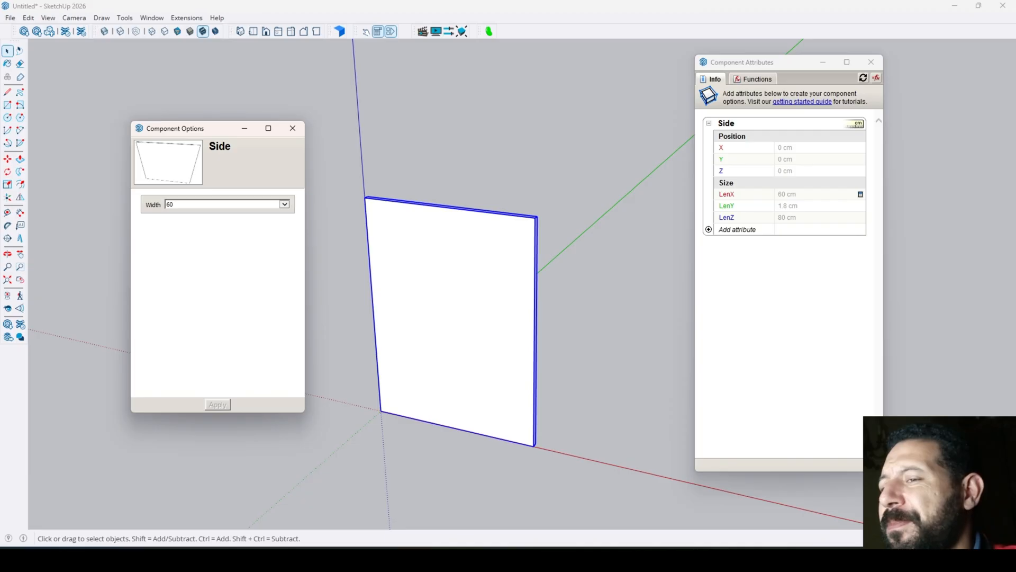
# - Check the Width choices in the Component Options, then select 35 and apply it to the Side panel
pyautogui.click(285, 204)
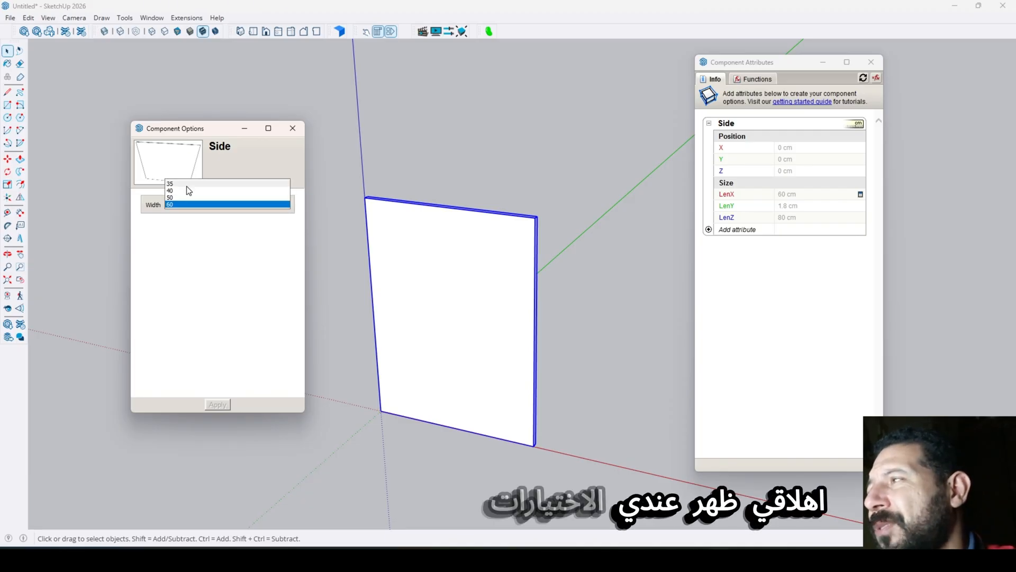
pyautogui.click(183, 204)
pyautogui.moveTo(197, 140); pyautogui.dragTo(141, 126)
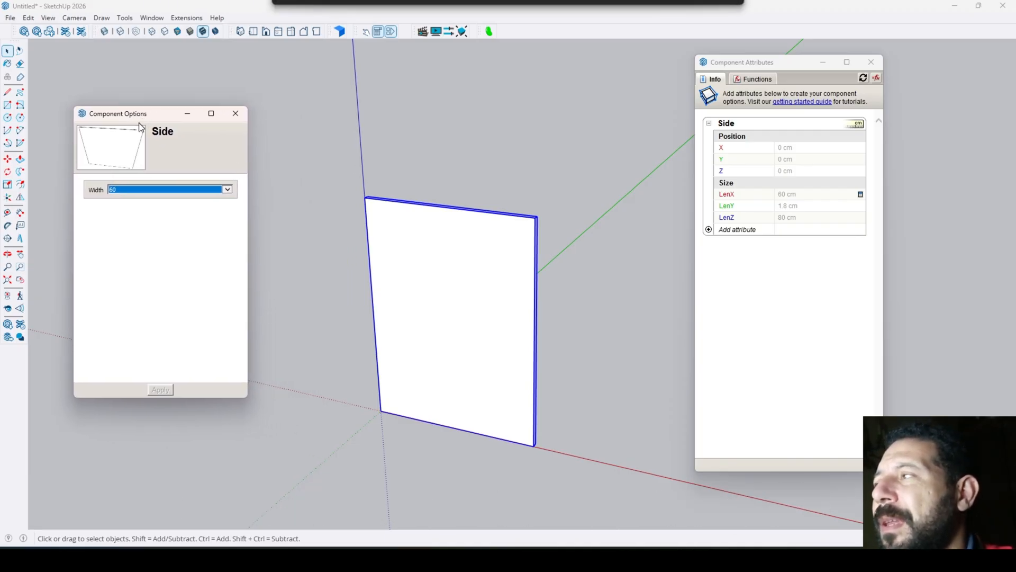
pyautogui.click(227, 190)
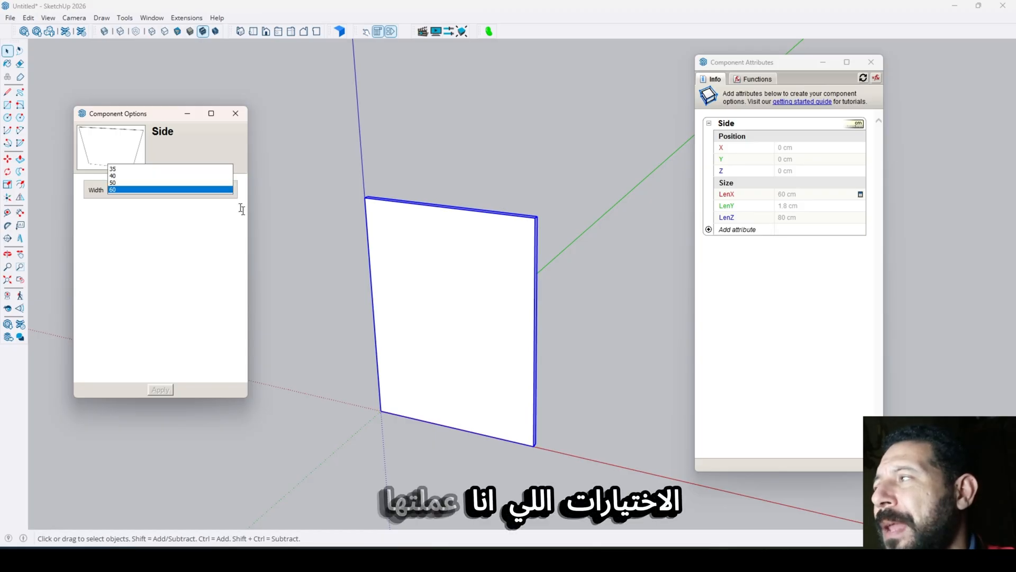
pyautogui.click(130, 169)
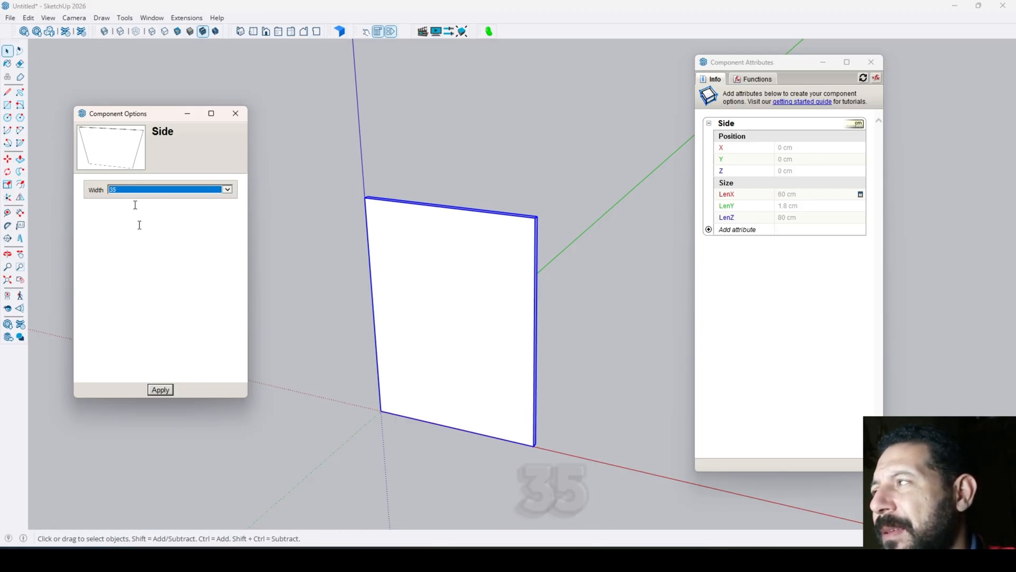
pyautogui.click(161, 390)
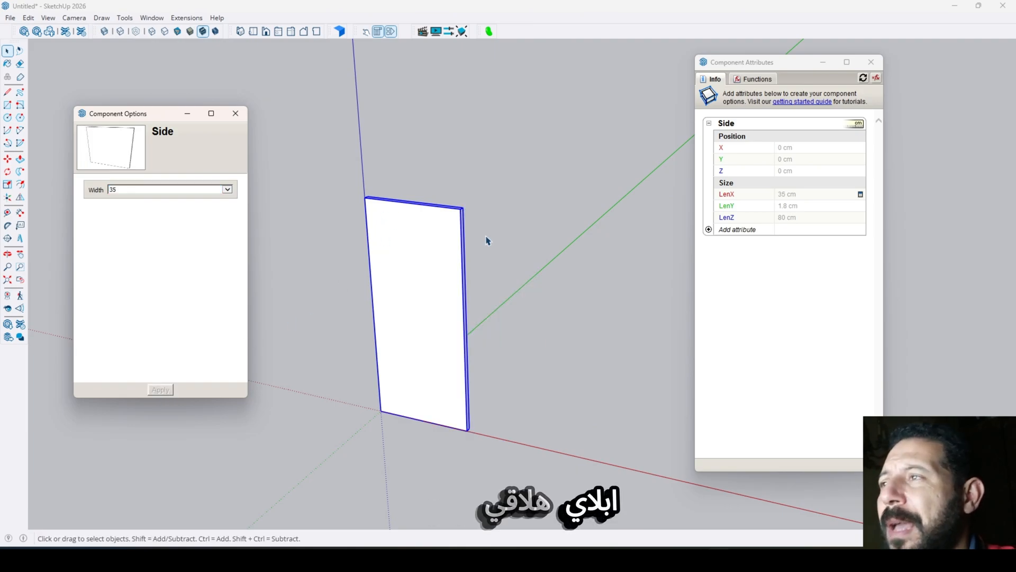
# - Set the Side panel's Width option to 40, apply it, and close the Component Options
pyautogui.click(228, 191)
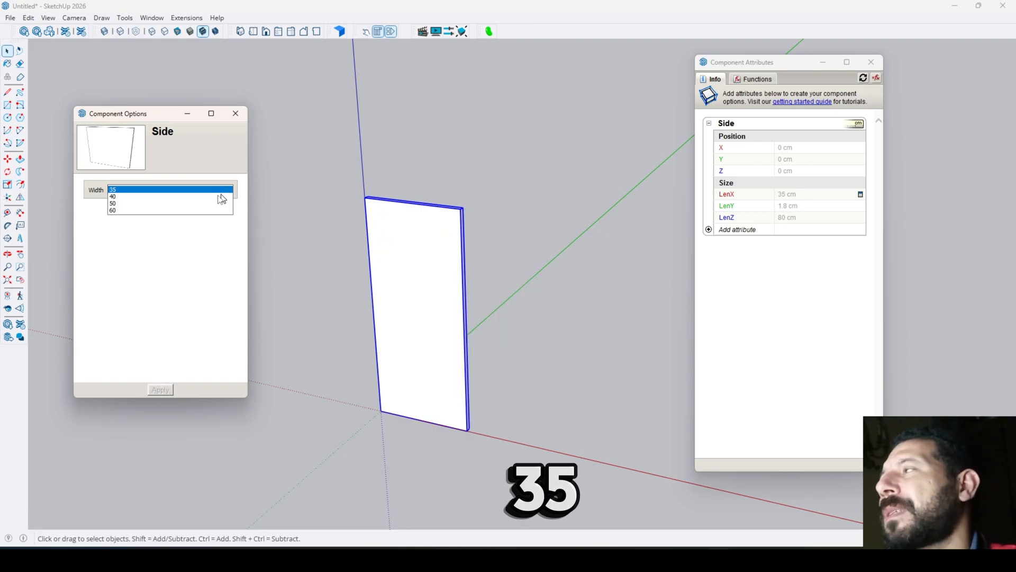
pyautogui.click(171, 196)
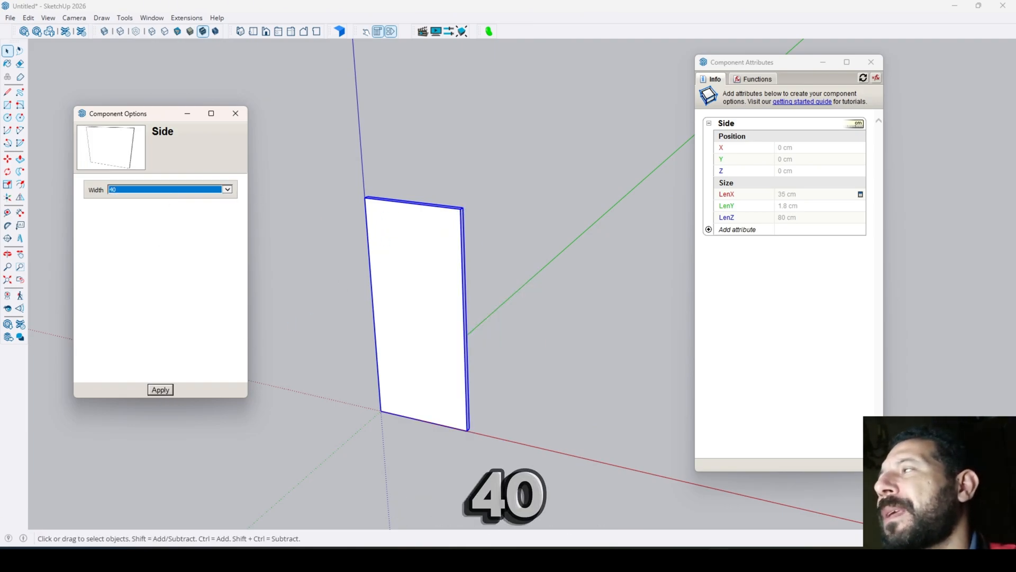
pyautogui.click(152, 390)
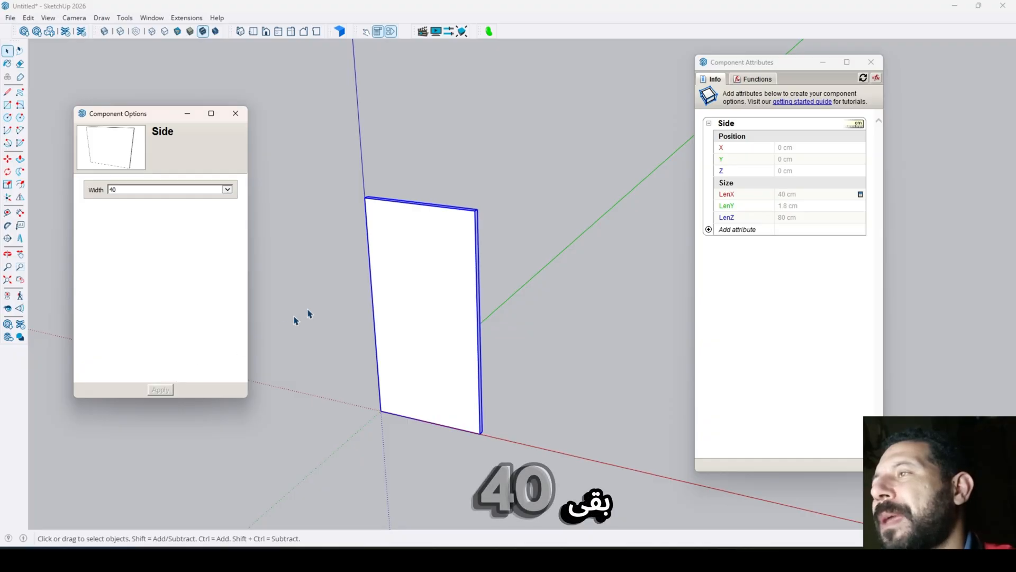
pyautogui.click(236, 114)
pyautogui.moveTo(485, 176); pyautogui.dragTo(411, 190, button='middle')
pyautogui.scroll(2, 424, 206)
pyautogui.scroll(-3, 441, 218)
pyautogui.scroll(4, 431, 288)
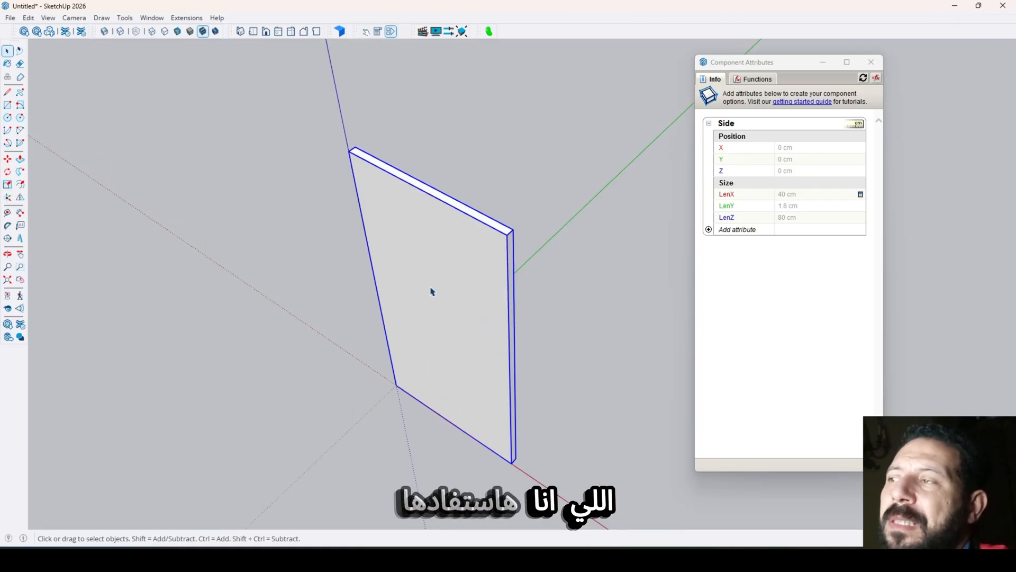
pyautogui.scroll(-3, 431, 288)
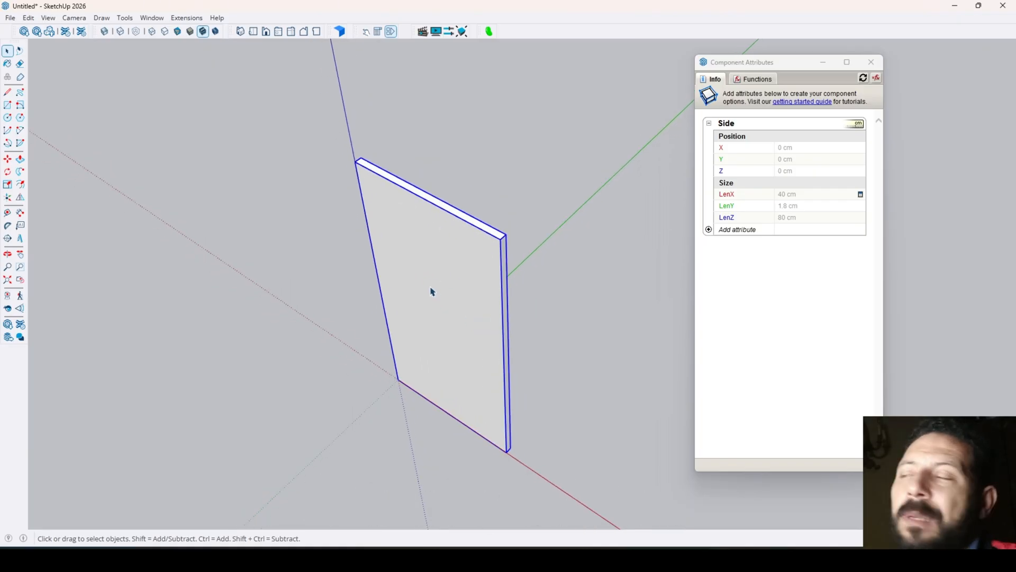
# - Try saving the Side component out to a file without its non-default scale, and cancel the save
pyautogui.click(550, 228)
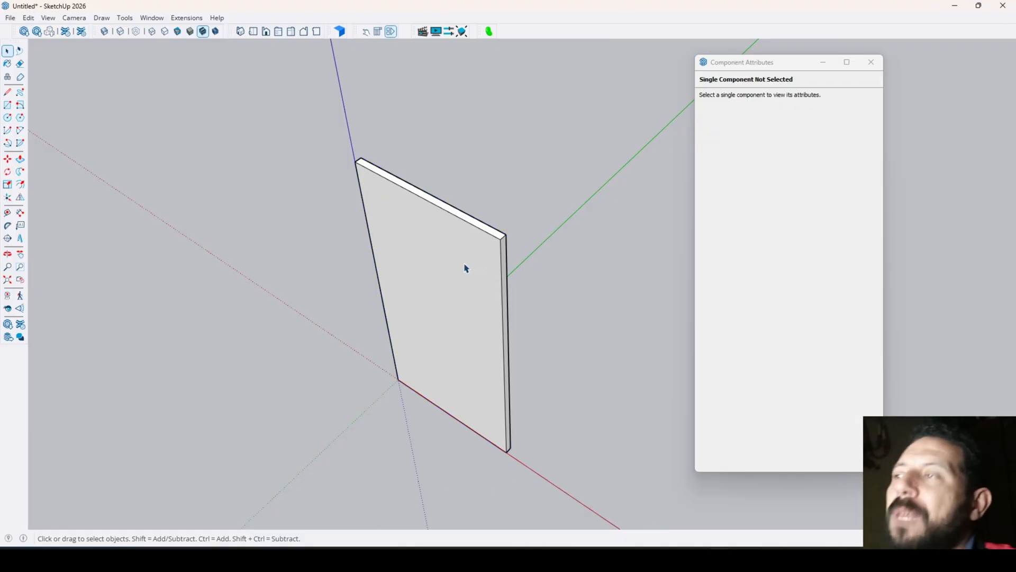
pyautogui.click(483, 304)
pyautogui.rightClick(462, 287)
pyautogui.moveTo(498, 390)
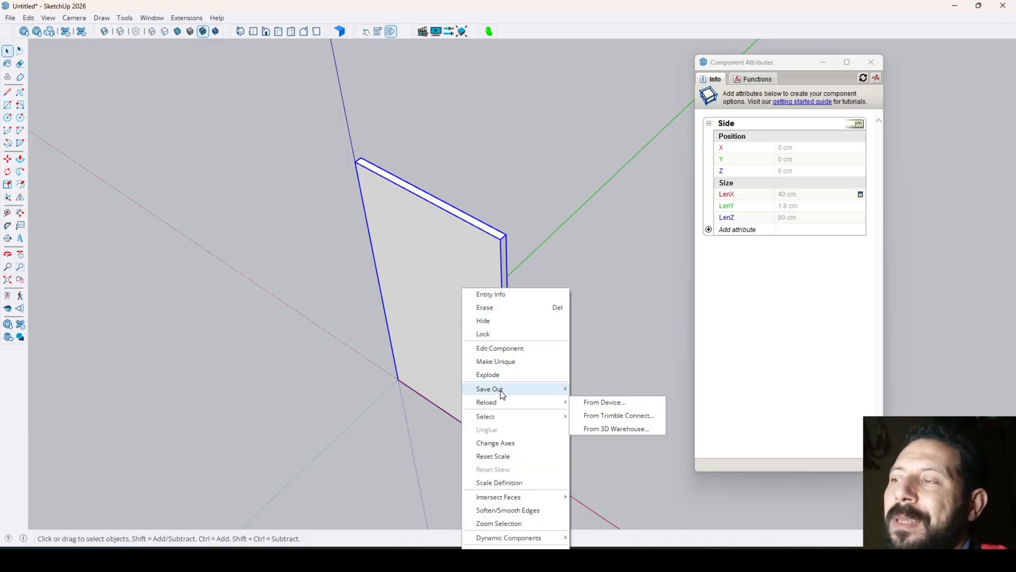
pyautogui.click(615, 389)
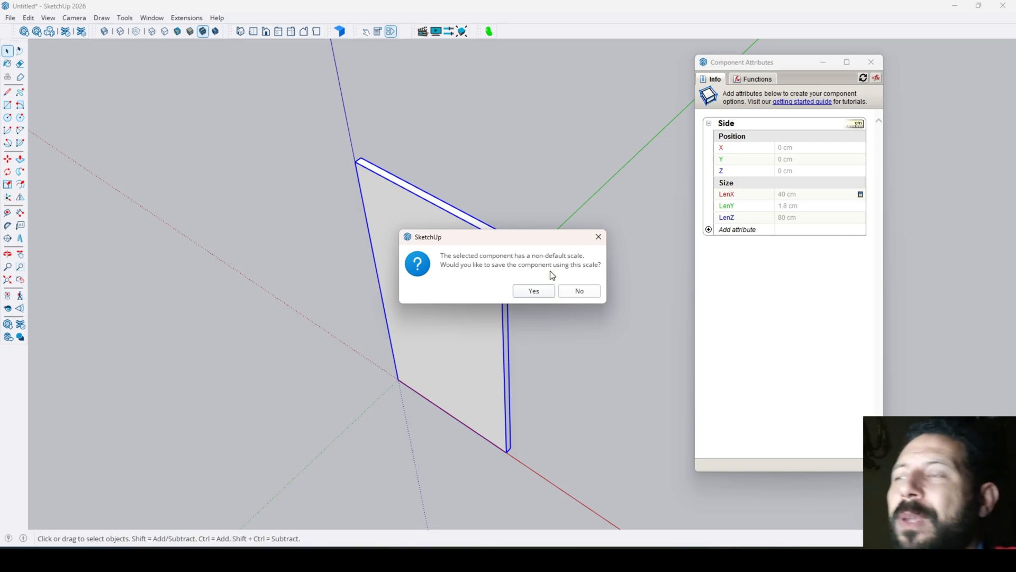
pyautogui.click(586, 296)
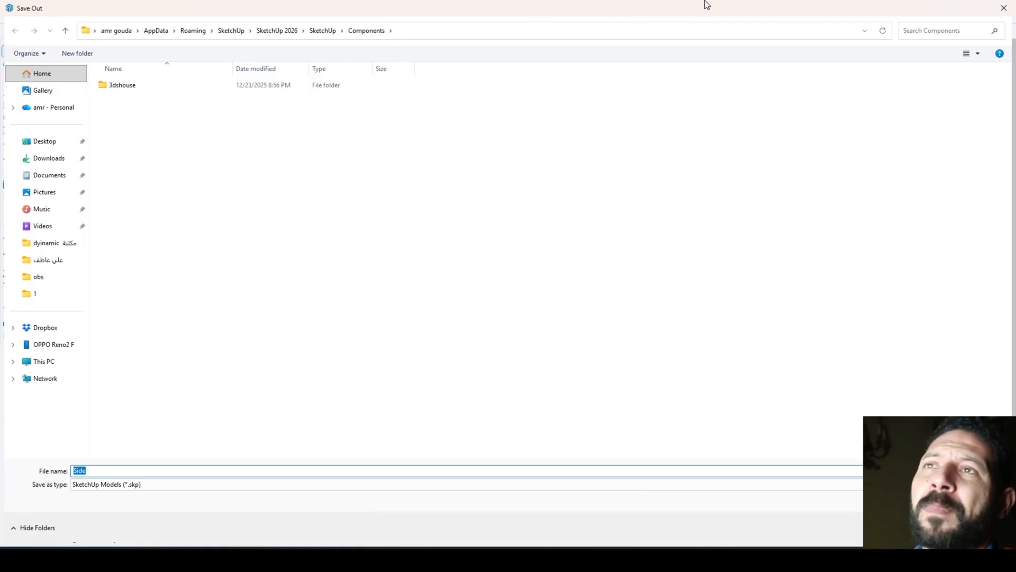
pyautogui.click(1004, 7)
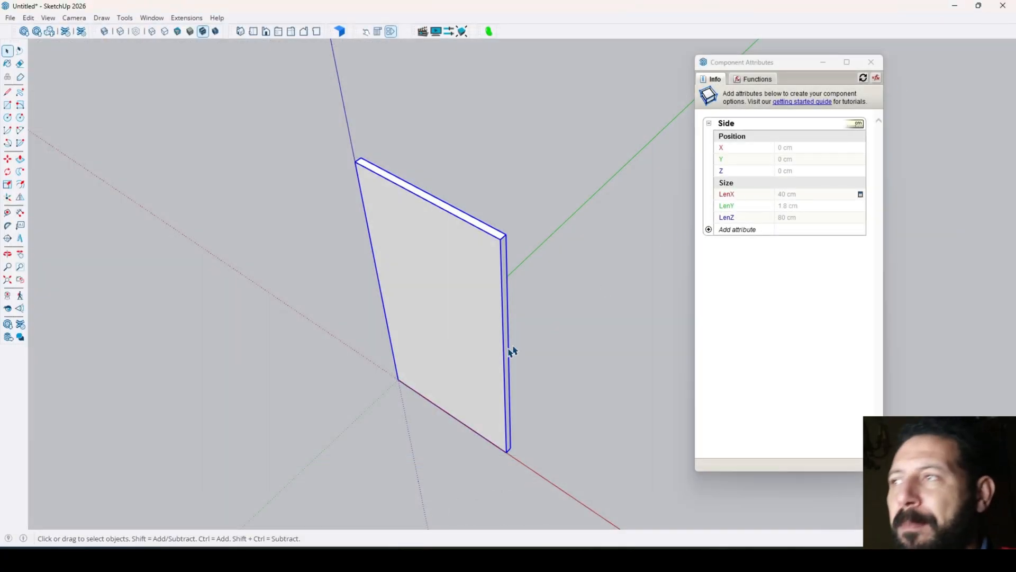
# - Copy the Side panel with the Move tool from its lower corner to about 94 cm along the red axis
pyautogui.click(577, 272)
pyautogui.scroll(-6, 249, 207)
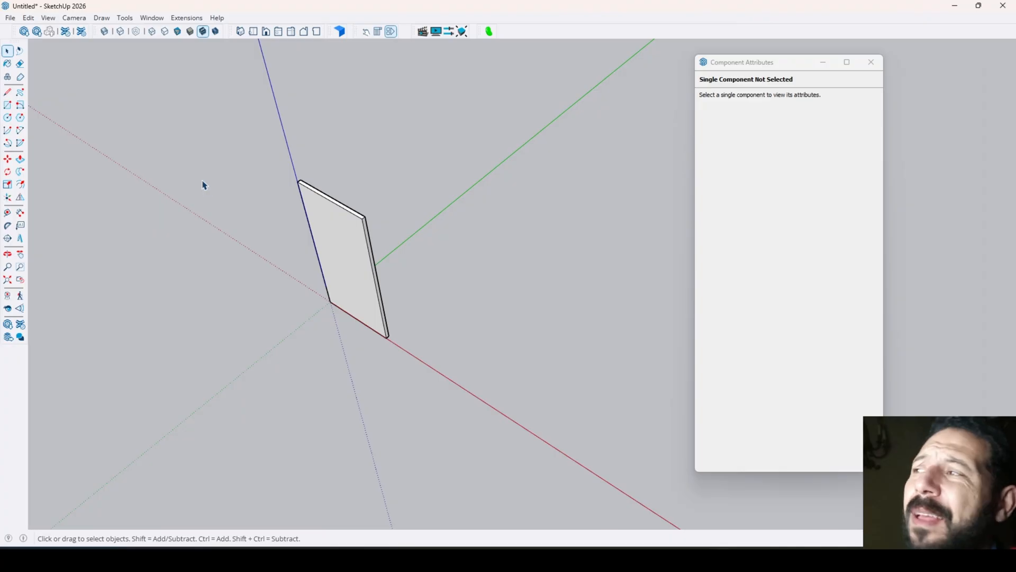
pyautogui.moveTo(353, 223); pyautogui.dragTo(529, 146, button='middle')
pyautogui.scroll(4, 267, 320)
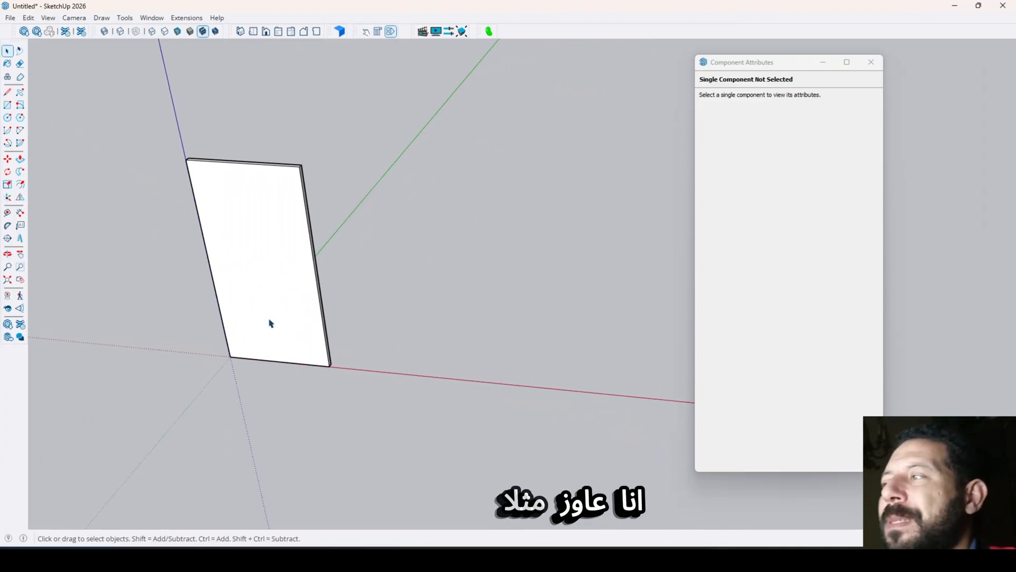
pyautogui.click(269, 320)
pyautogui.click(7, 160)
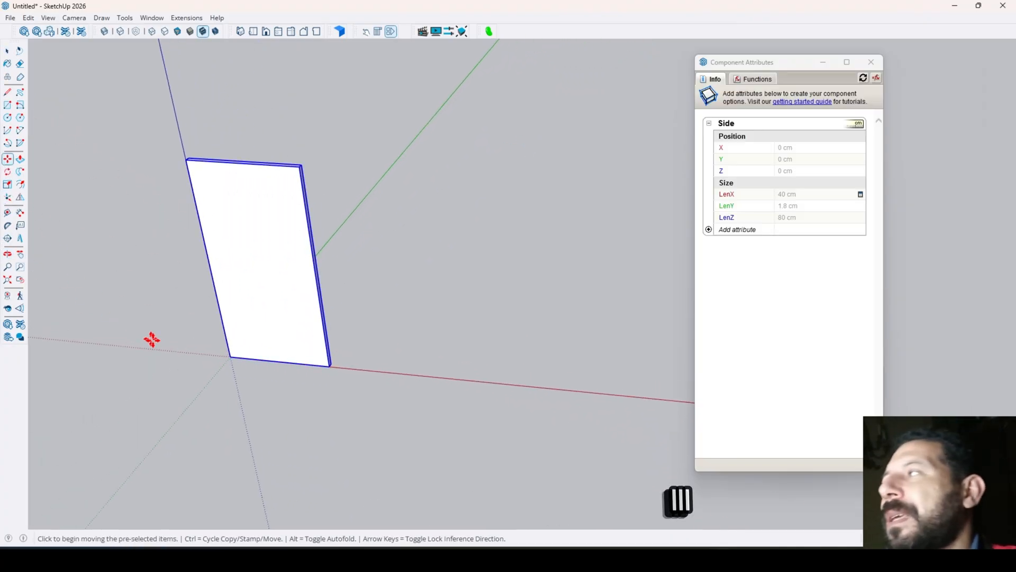
pyautogui.click(227, 351)
pyautogui.press('ctrl')
pyautogui.click(470, 379)
pyautogui.press('space')
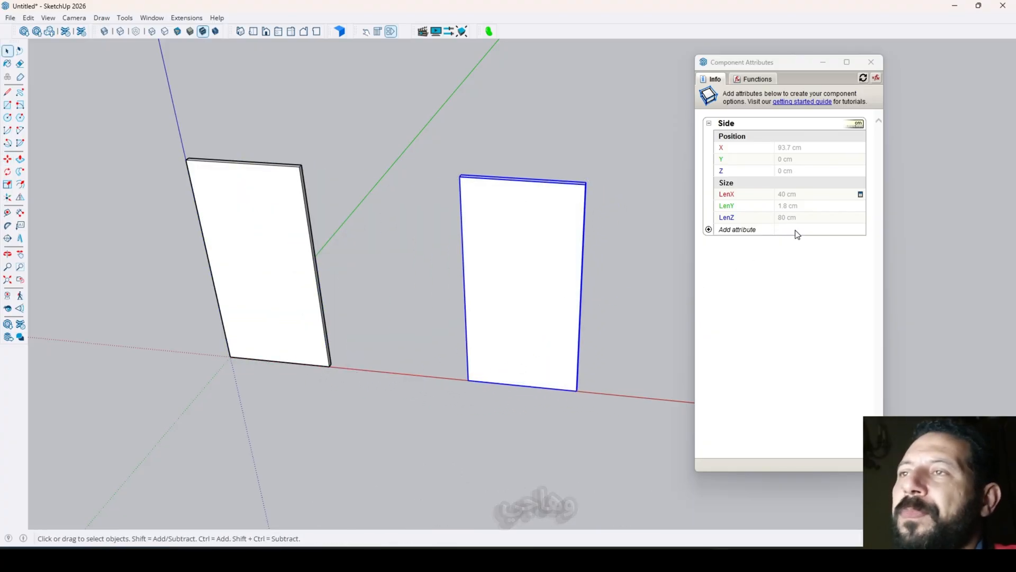
# - Open the copied Side panel's Component Options, set its Width to 60, and apply it
pyautogui.click(377, 32)
pyautogui.click(229, 189)
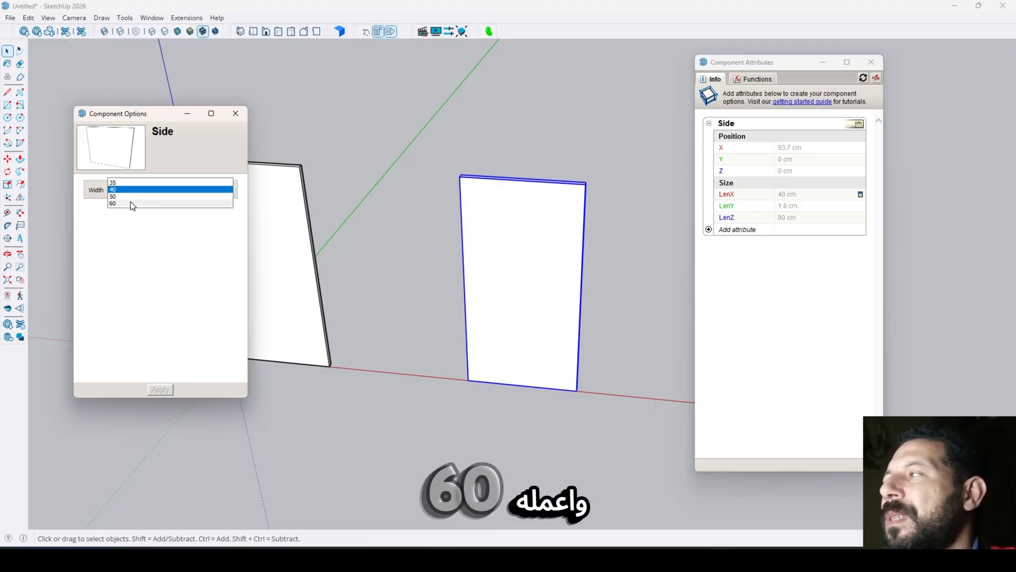
pyautogui.click(132, 214)
pyautogui.click(161, 390)
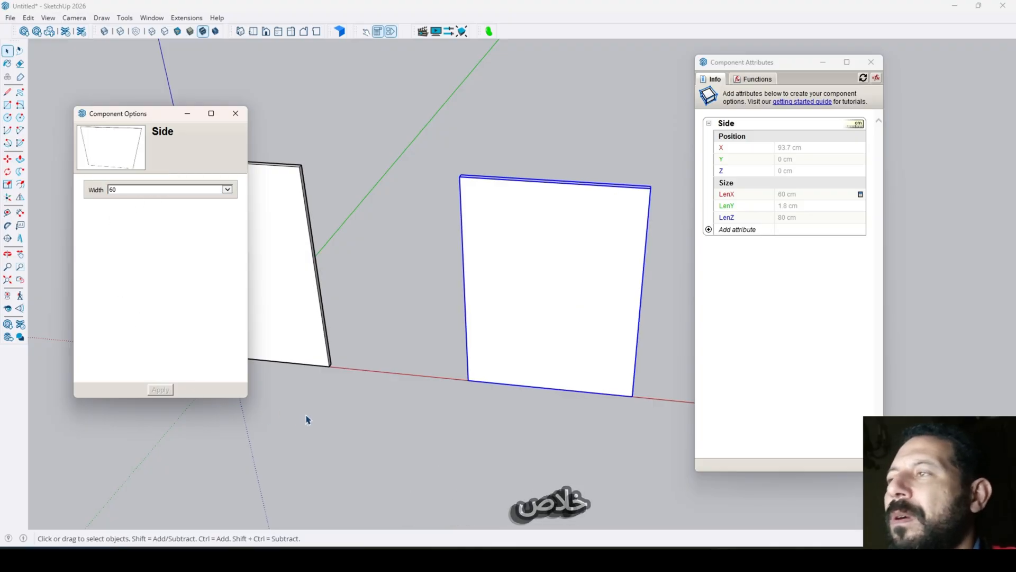
# - Override the copied Side panel's LenX attribute with a custom value of 240 cm
pyautogui.scroll(-5, 395, 397)
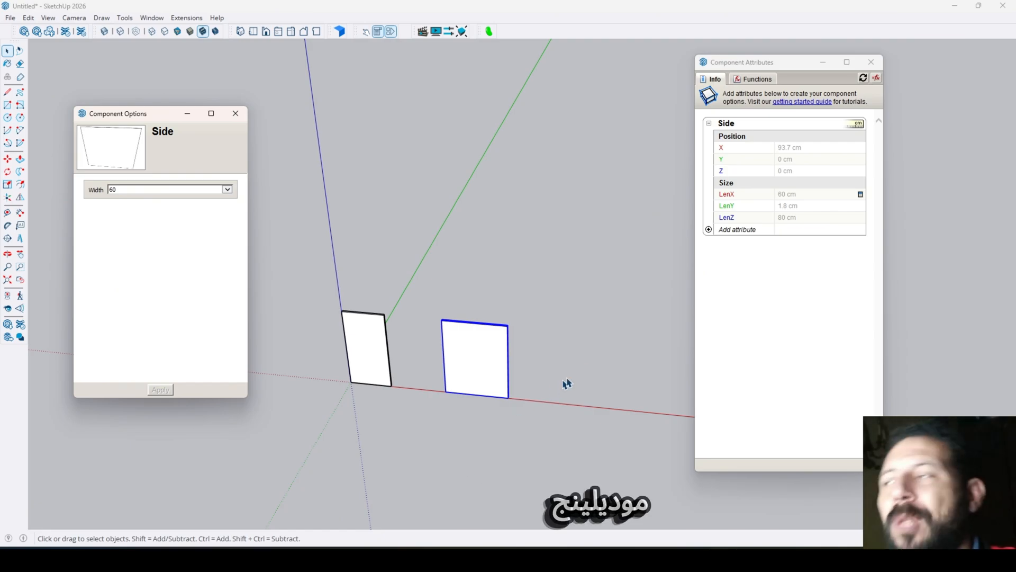
pyautogui.moveTo(567, 383); pyautogui.dragTo(522, 334, button='middle')
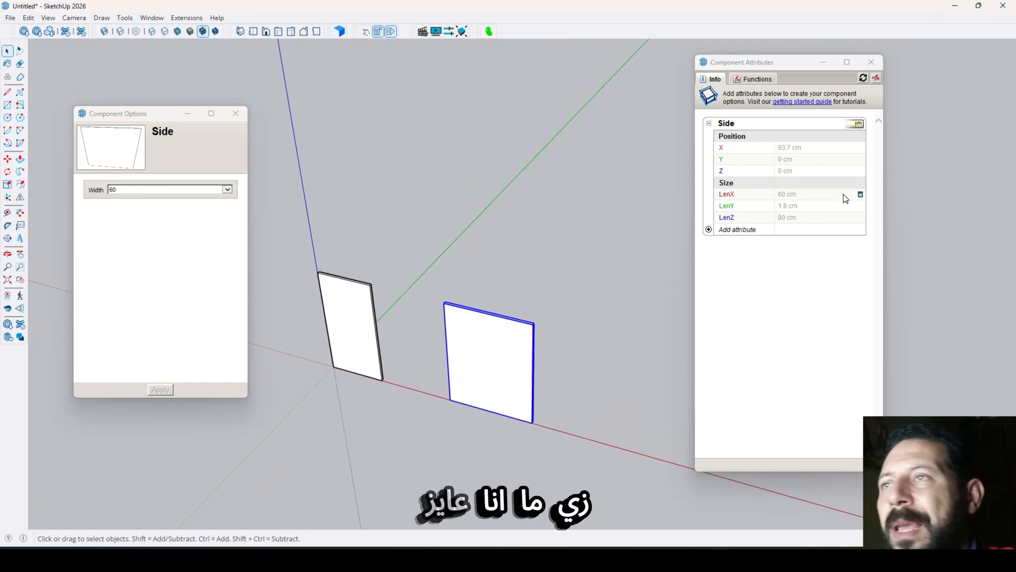
pyautogui.click(820, 199)
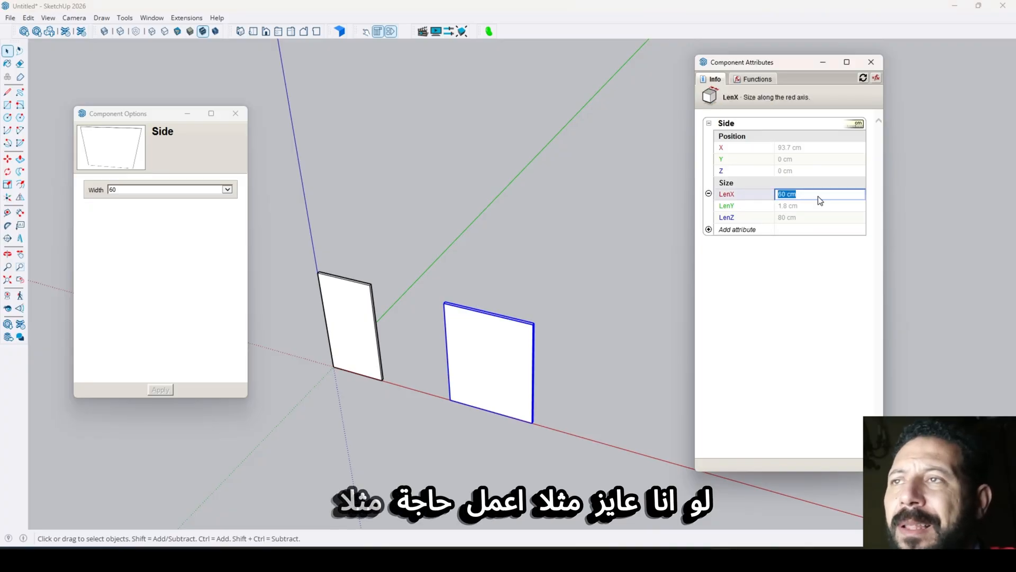
pyautogui.write('240')
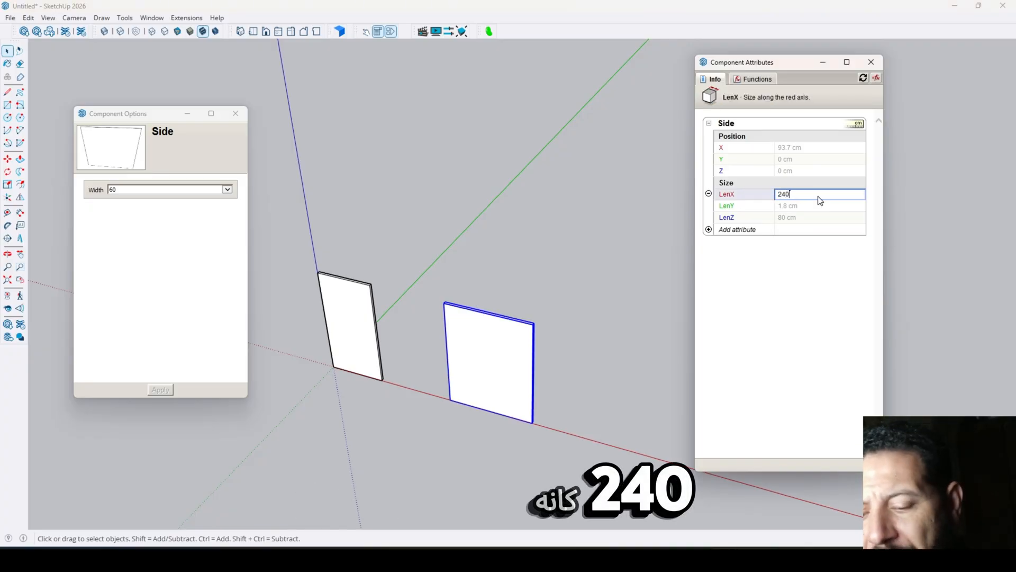
pyautogui.press('Return')
pyautogui.scroll(-3, 590, 284)
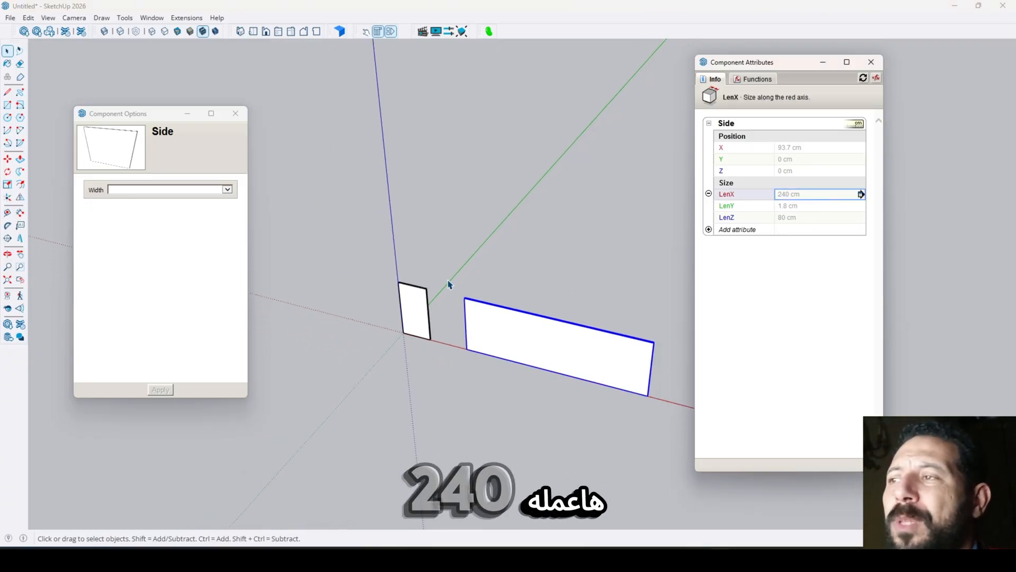
pyautogui.scroll(-1, 448, 284)
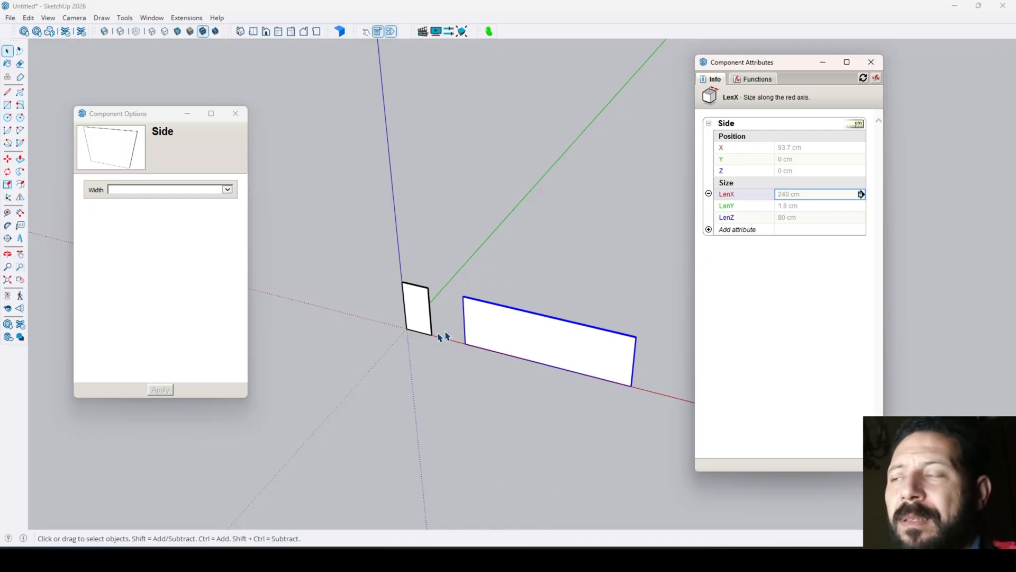
pyautogui.scroll(-2, 265, 340)
pyautogui.scroll(3, 428, 321)
pyautogui.scroll(-2, 632, 345)
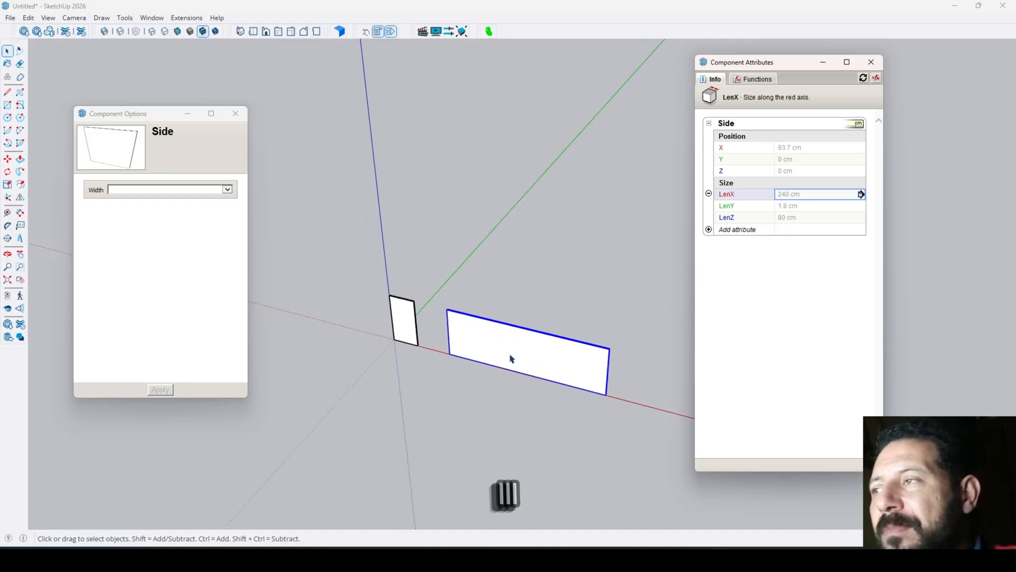
pyautogui.scroll(2, 509, 357)
pyautogui.scroll(-2, 455, 343)
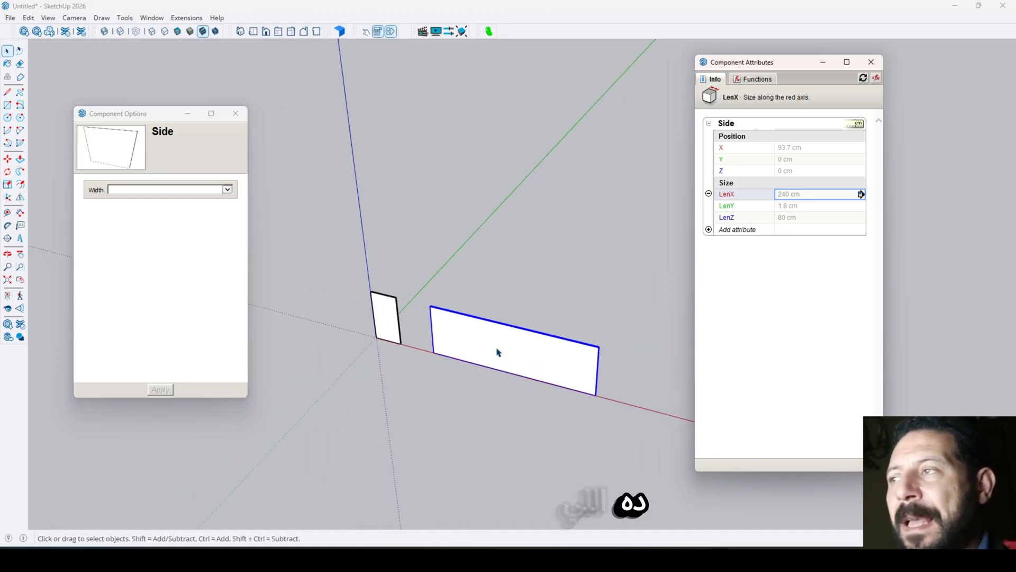
pyautogui.scroll(2, 494, 360)
pyautogui.scroll(-1, 495, 366)
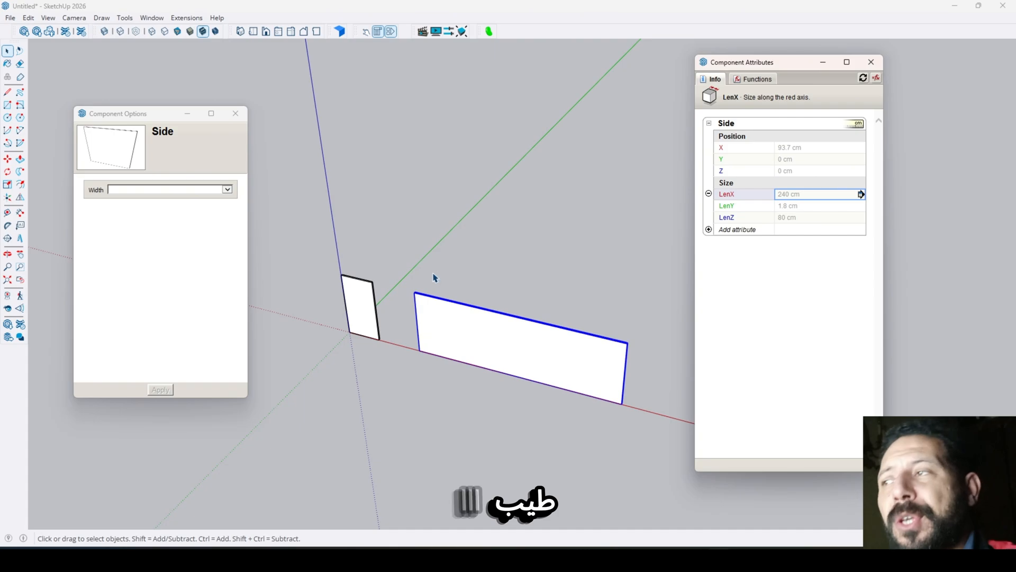
# - Display the list of attributes that can be added to the copied Side panel
pyautogui.click(709, 229)
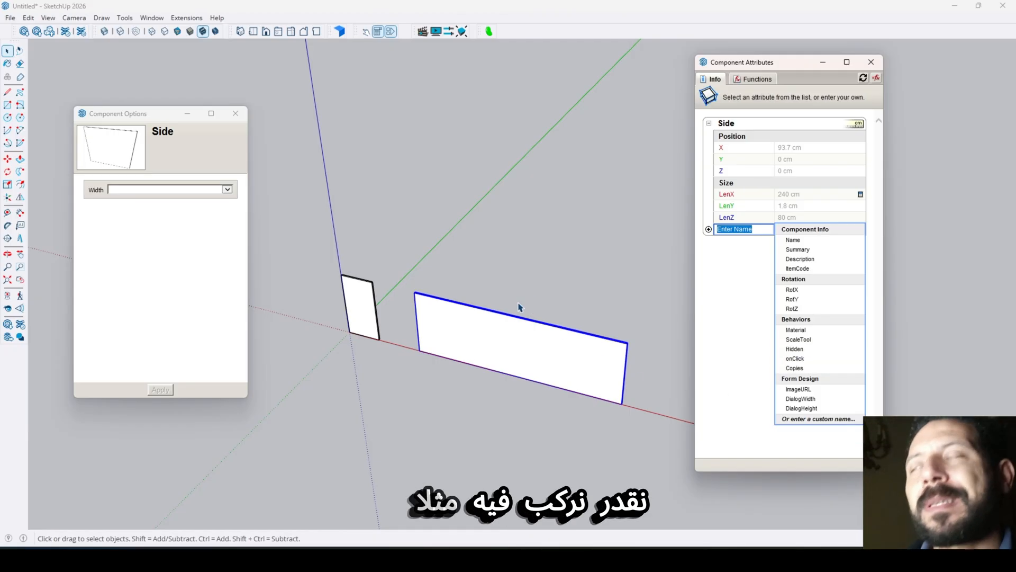
pyautogui.scroll(-2, 441, 257)
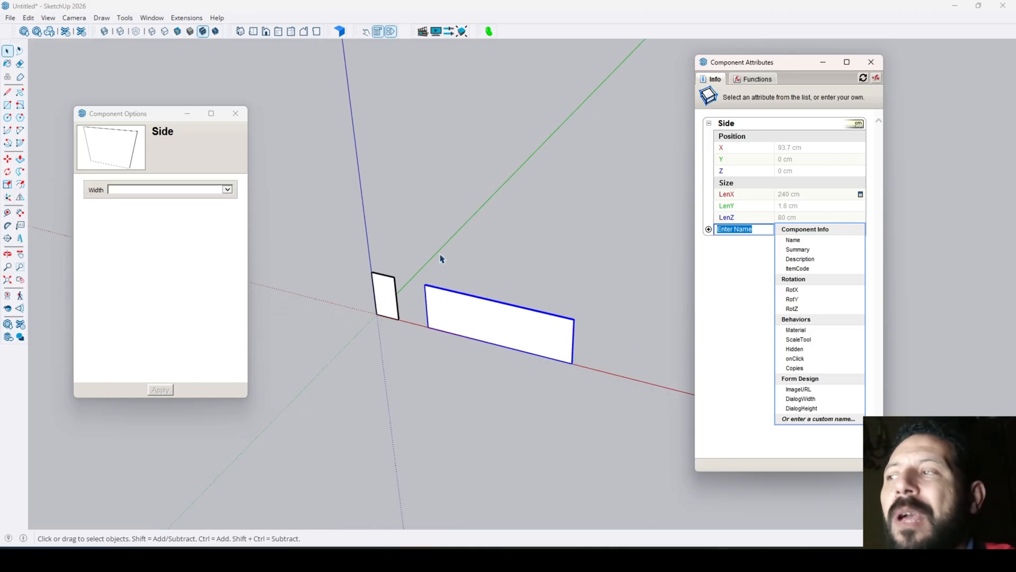
pyautogui.scroll(2, 503, 302)
pyautogui.scroll(-3, 503, 295)
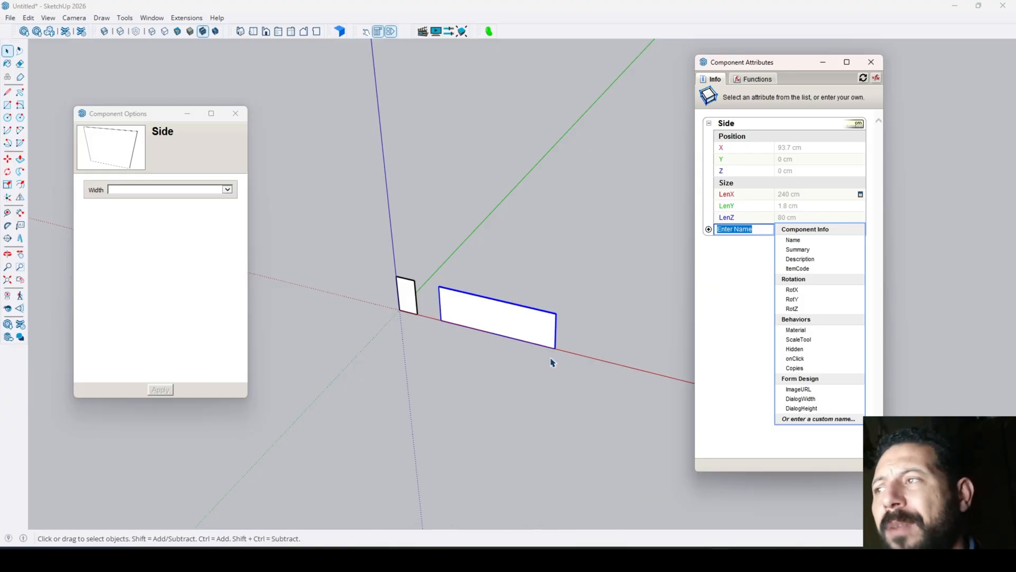
pyautogui.scroll(3, 413, 288)
pyautogui.scroll(-5, 412, 286)
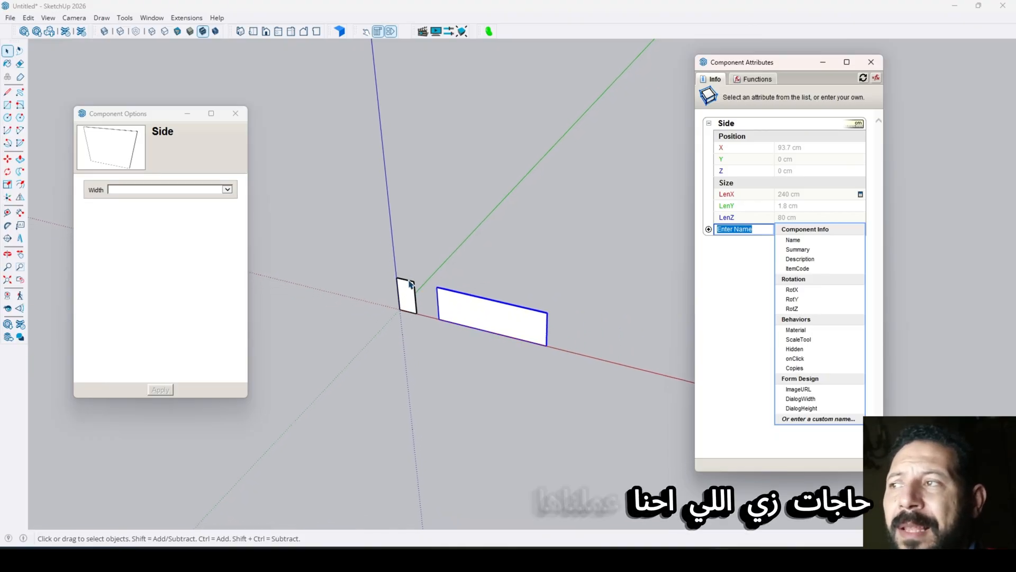
pyautogui.scroll(3, 436, 287)
# - Dismiss the attribute list and delete the wide copy of the Side panel
pyautogui.click(535, 372)
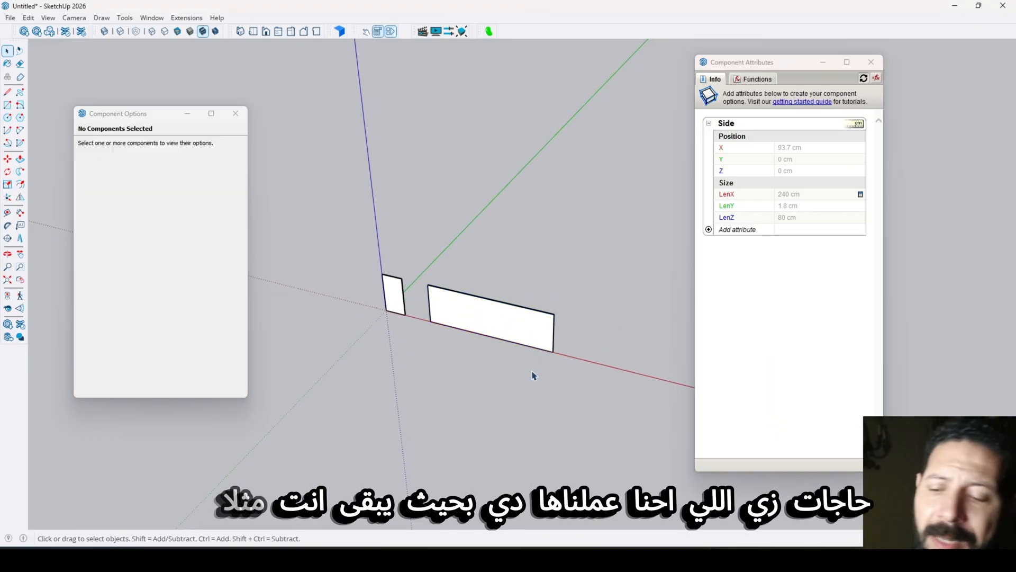
pyautogui.click(510, 344)
pyautogui.press('Delete')
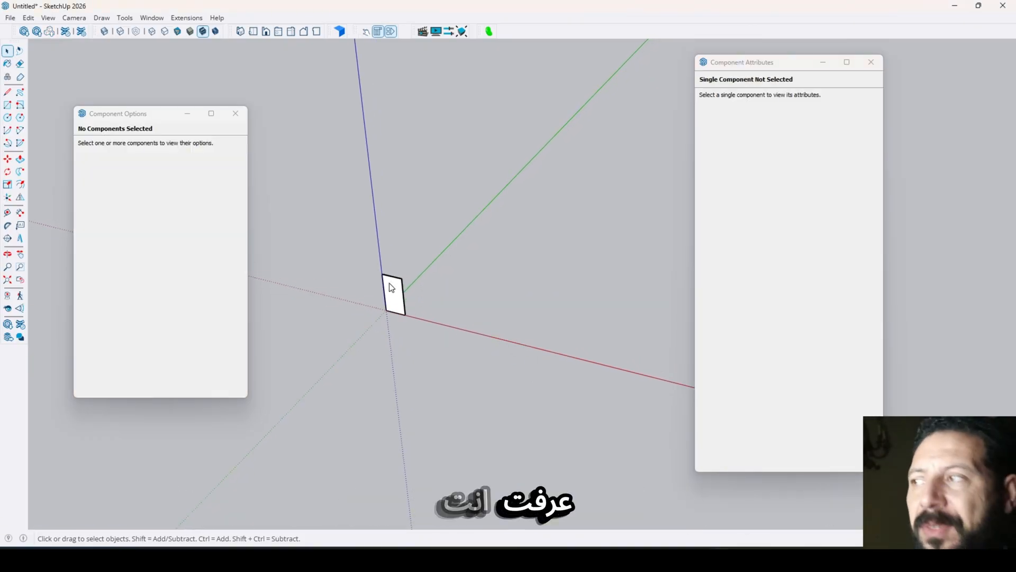
# - Select the original Side panel at the origin and review its Component Options and size attributes
pyautogui.scroll(4, 379, 270)
pyautogui.scroll(4, 430, 318)
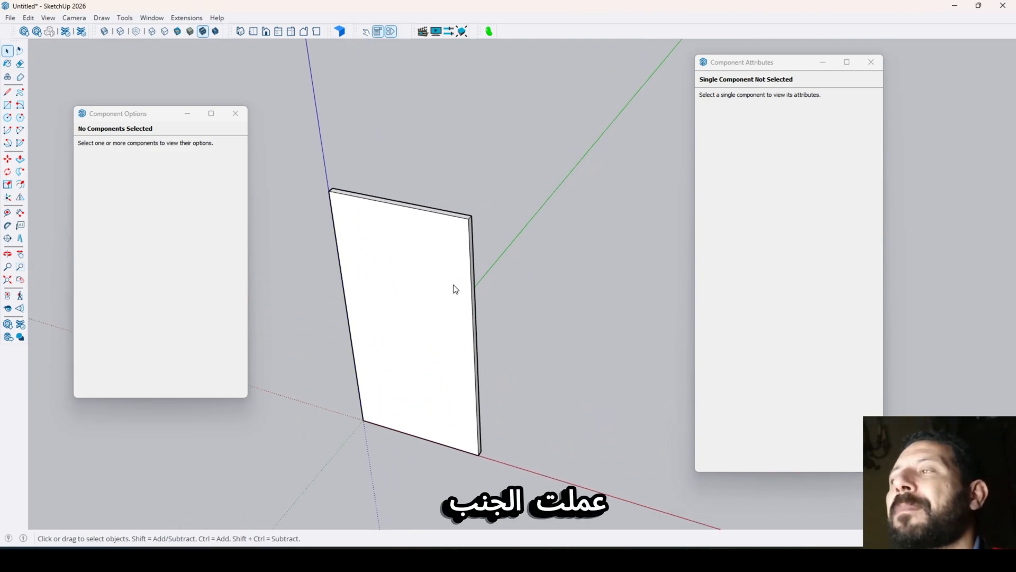
pyautogui.scroll(-2, 450, 287)
pyautogui.click(434, 268)
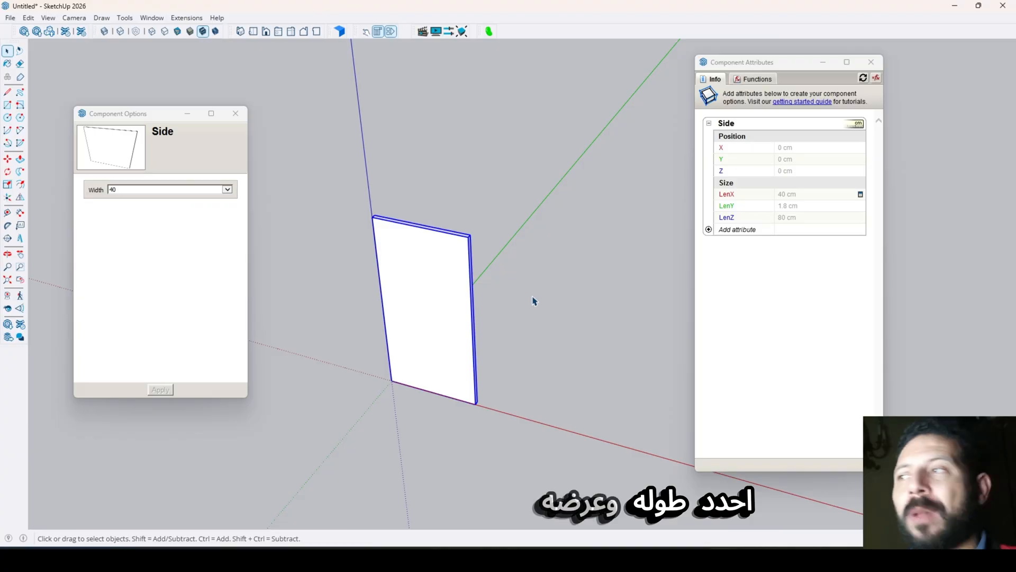
pyautogui.click(508, 262)
pyautogui.click(477, 272)
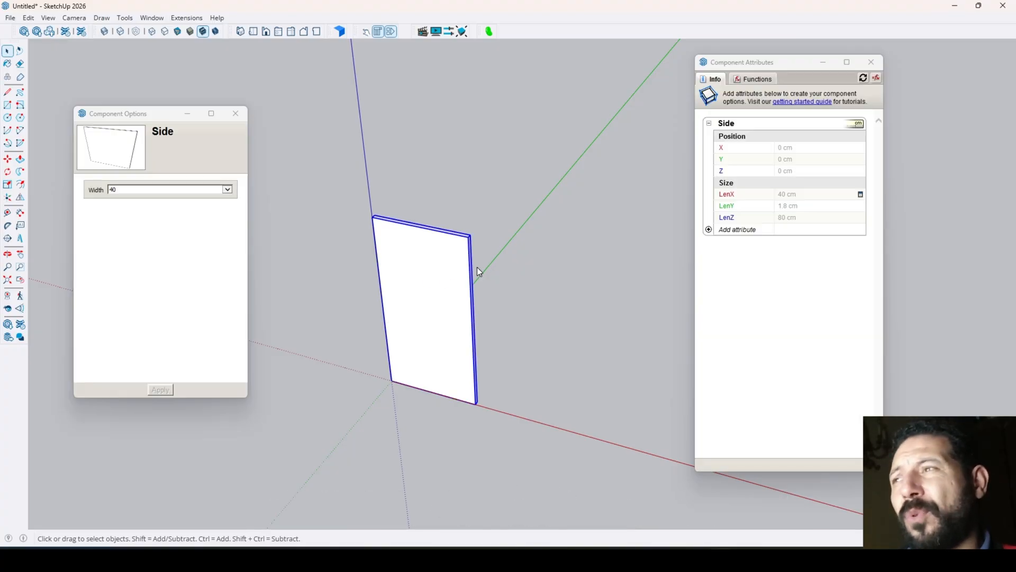
pyautogui.click(534, 266)
pyautogui.click(443, 266)
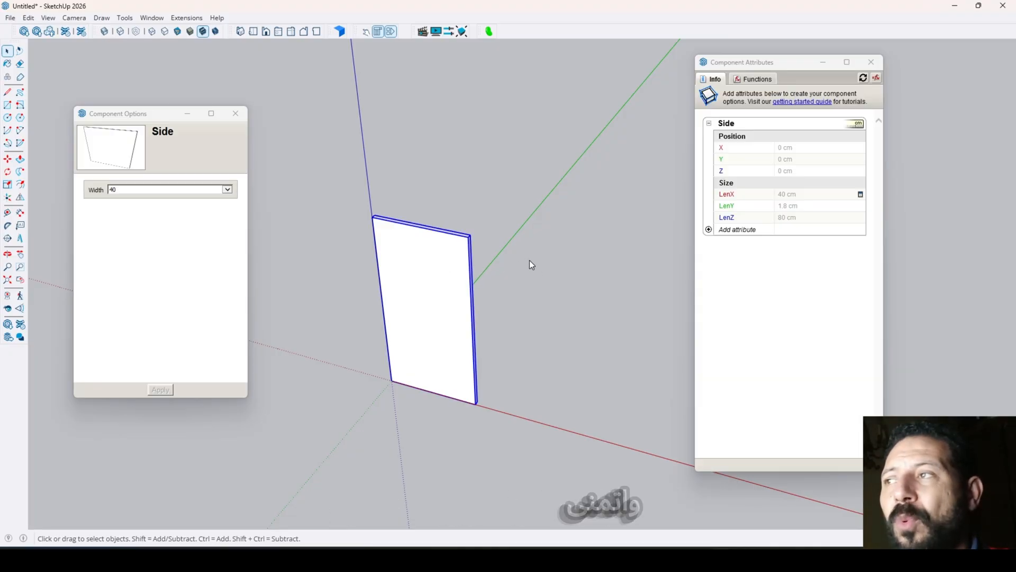